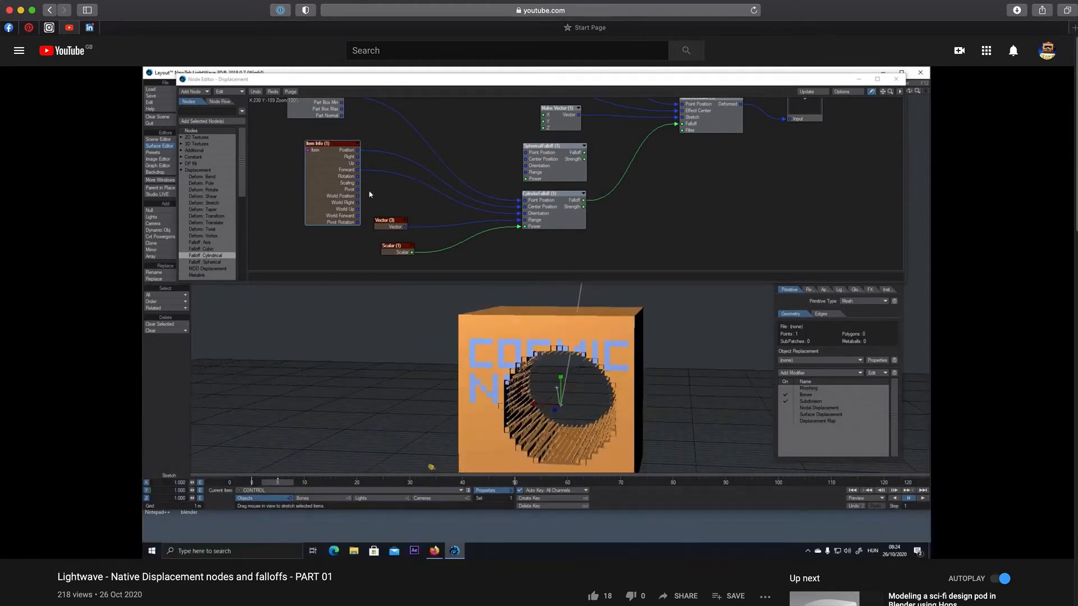
left_click(1018, 6)
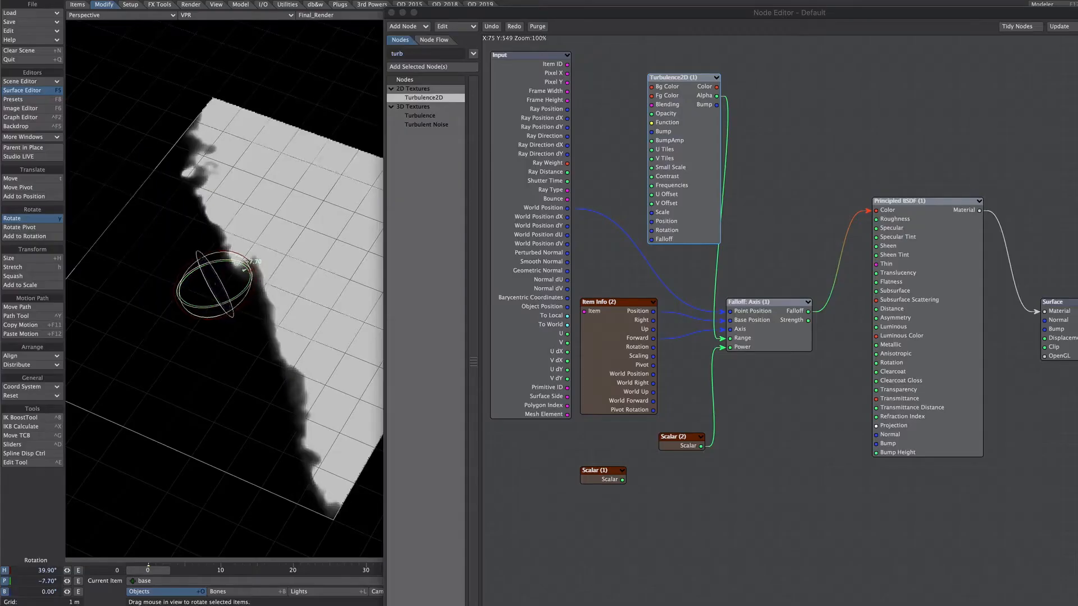
left_click_drag(243, 269, 196, 308)
key("t")
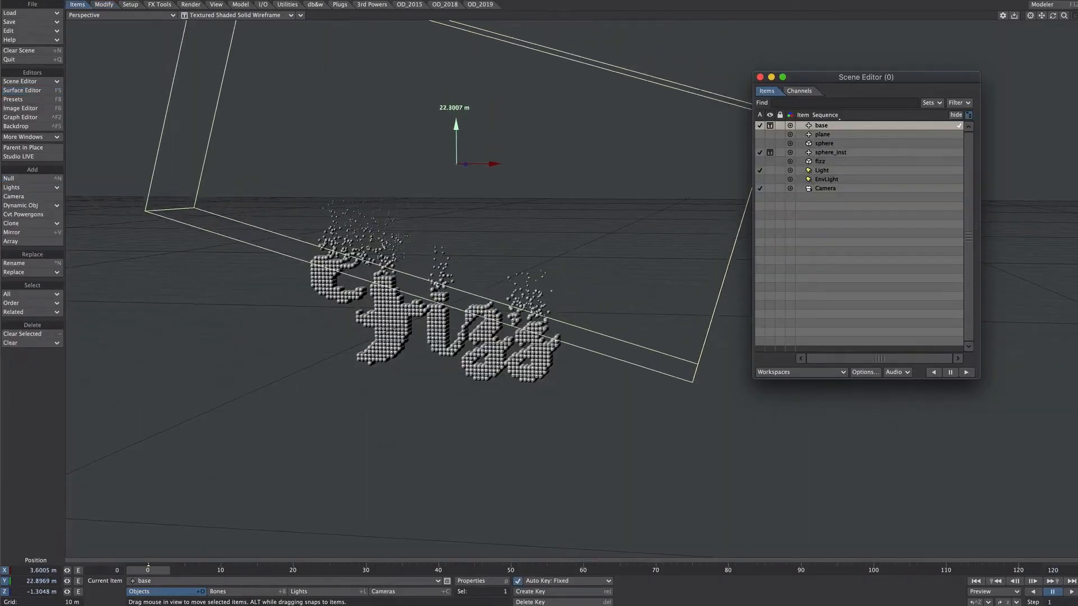
mouse_move(455, 125)
left_mouse_down()
mouse_move(457, 242)
mouse_move(453, 110)
left_mouse_up()
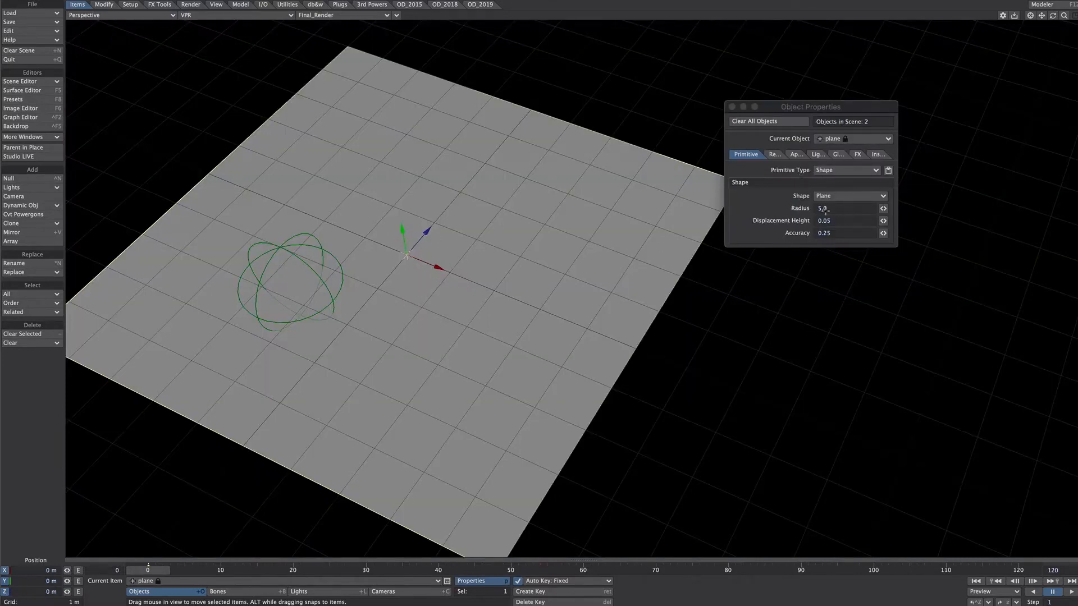
Select the base null and view the settings of its Ball Item Shape.
left_click(341, 260)
left_click(789, 154)
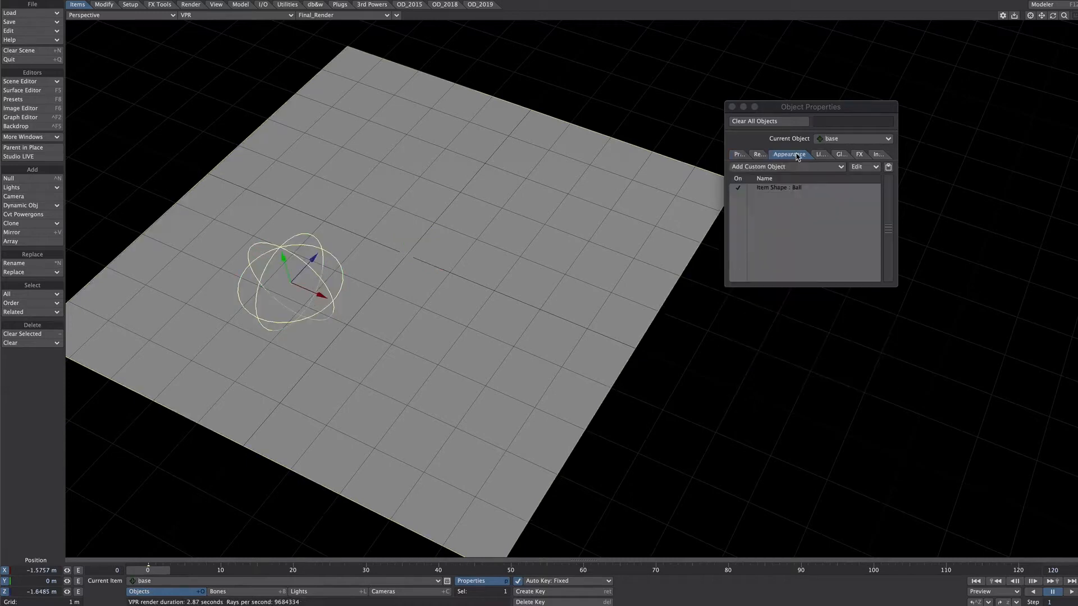
left_click(787, 189)
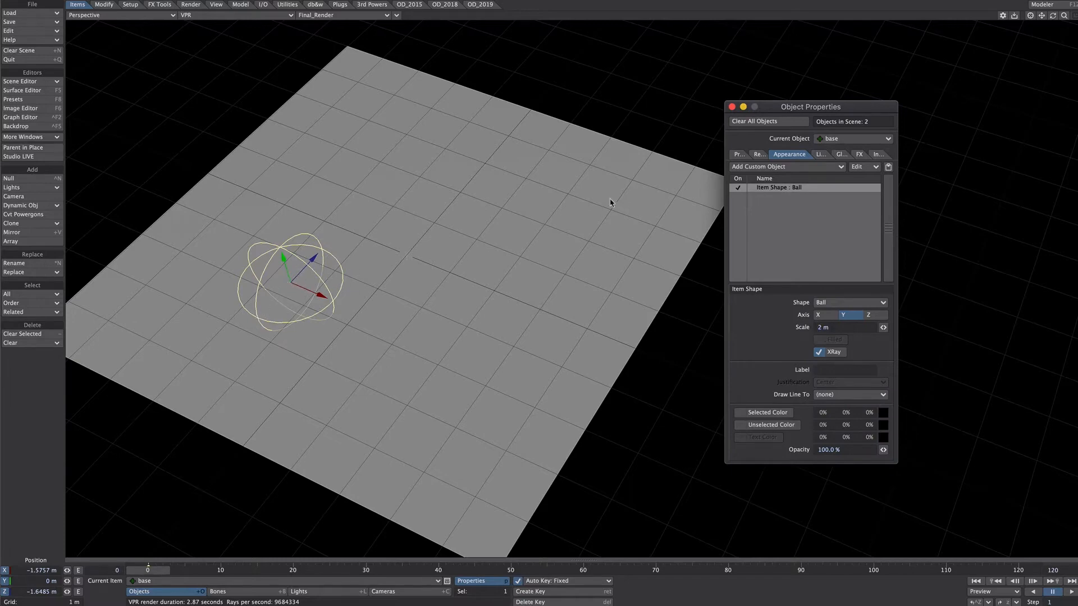
Open the node graph of the plane's Default surface, check the item referenced by Item Info, and nudge the base null slightly.
key("F5")
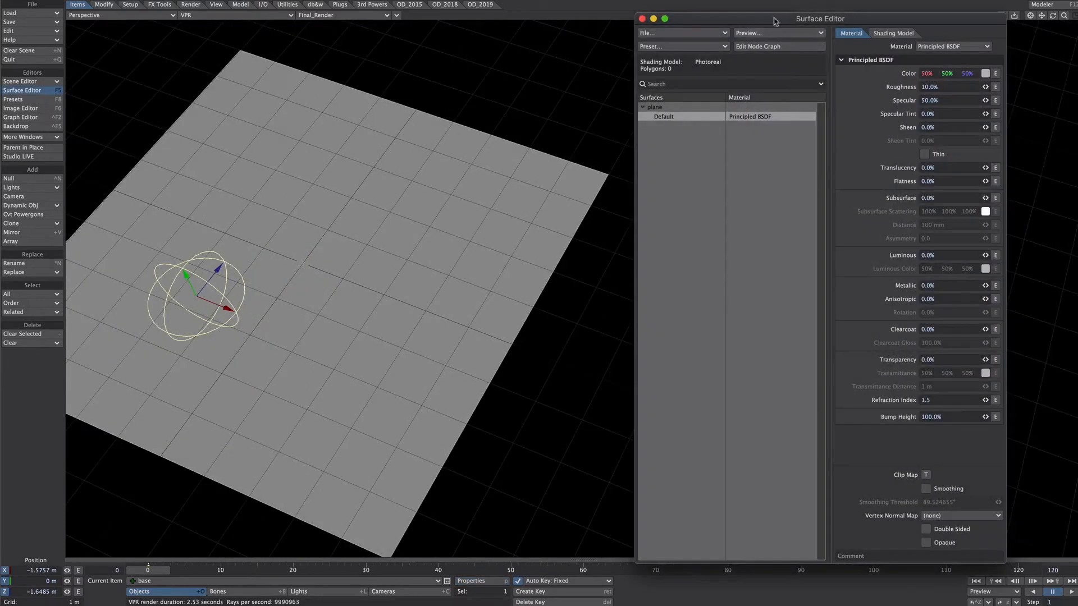
left_click(755, 49)
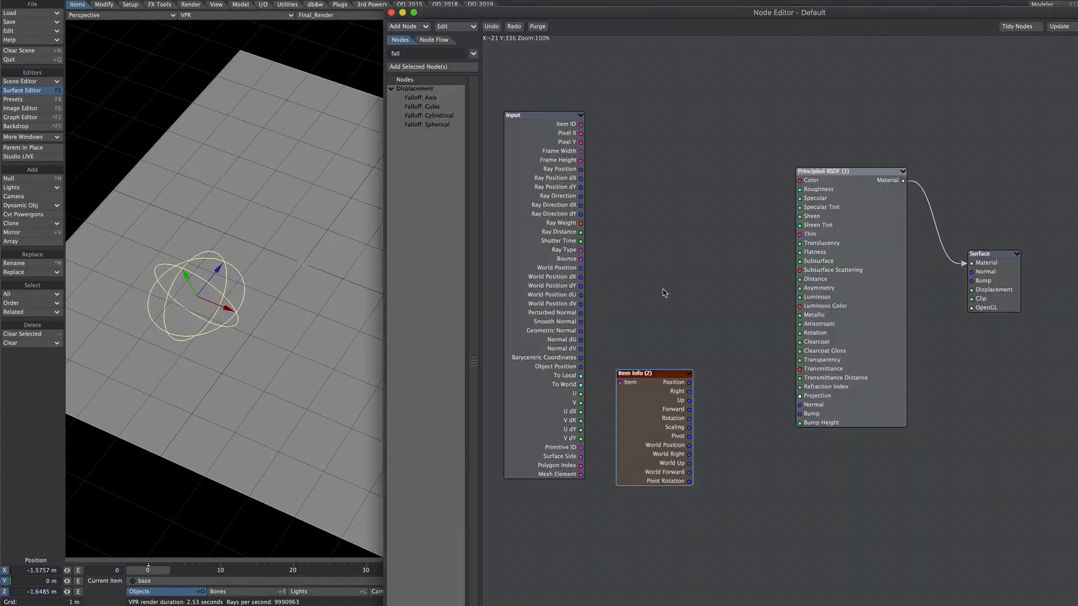
double_click(653, 403)
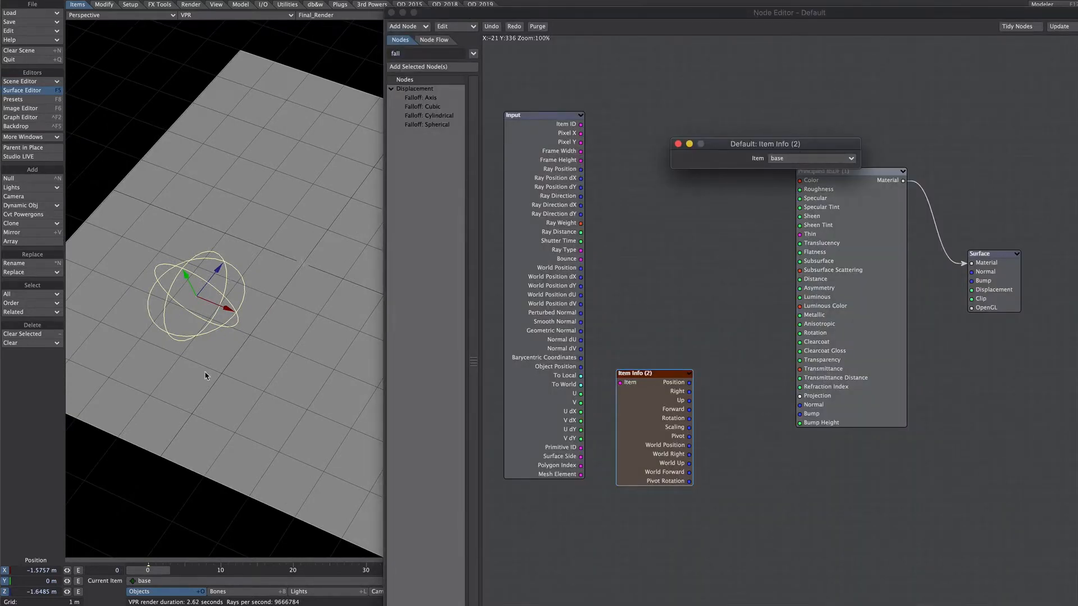
left_click_drag(196, 297, 195, 293)
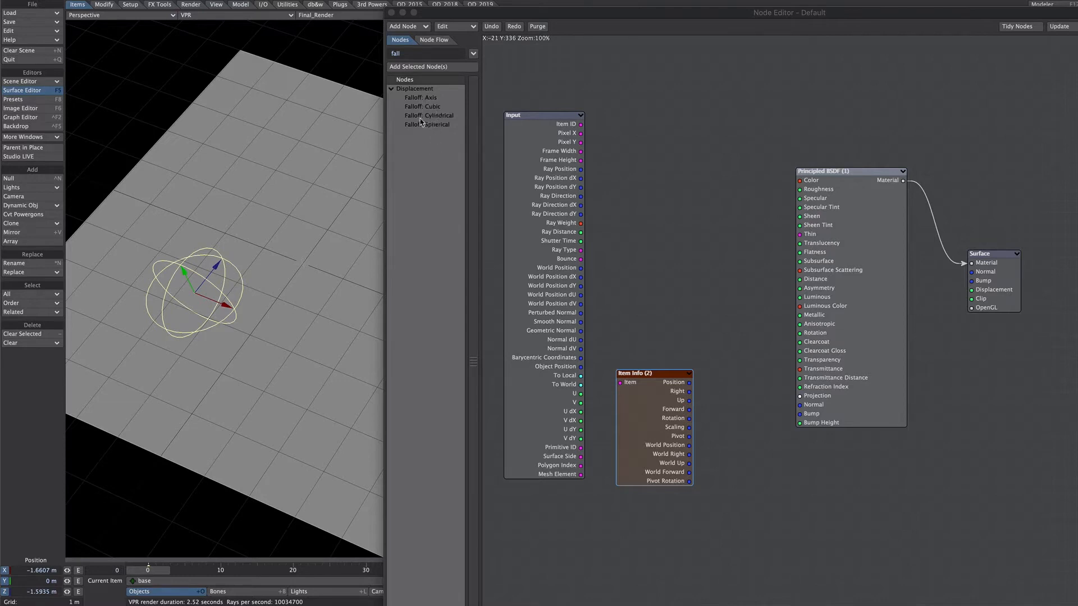
Add a vector Distance node and a scalar Logic node between the Input node and the Principled BSDF.
left_click(715, 435)
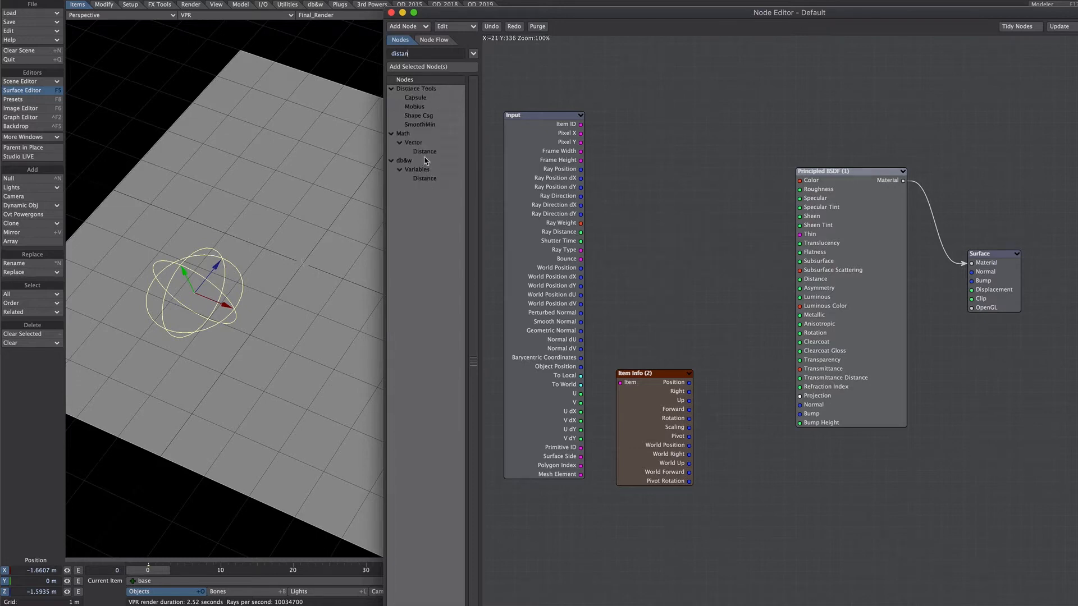
double_click(427, 152)
left_click_drag(830, 337, 670, 203)
type("logic")
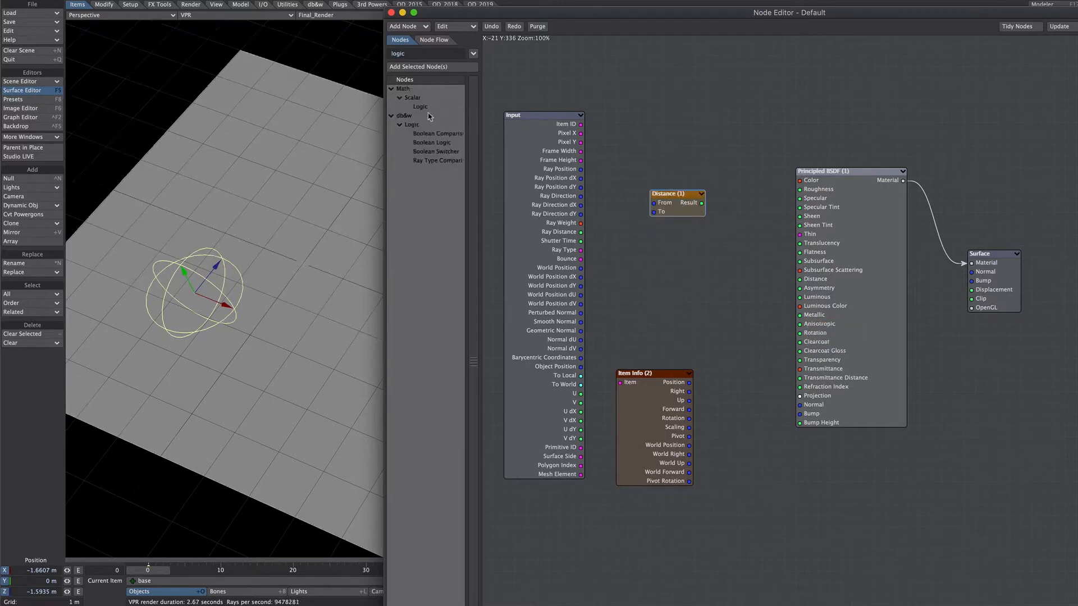
double_click(425, 106)
left_click_drag(838, 337, 744, 260)
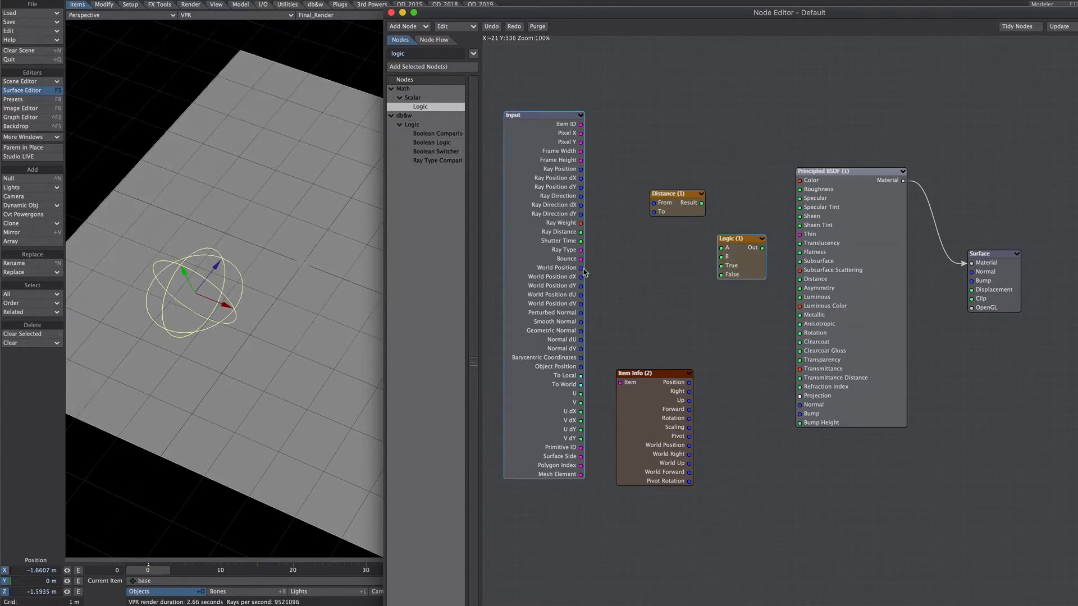
Wire World Position and Item Info Position through Distance and Logic into the material Color, using the A Less Than B operation.
left_click_drag(582, 269, 665, 205)
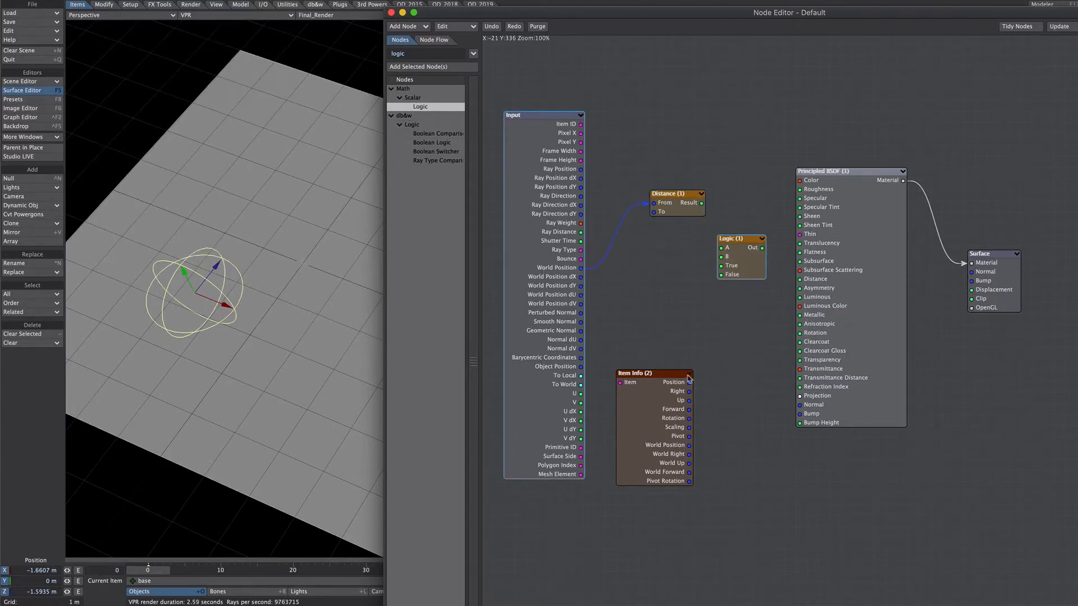
left_click_drag(689, 383, 801, 180)
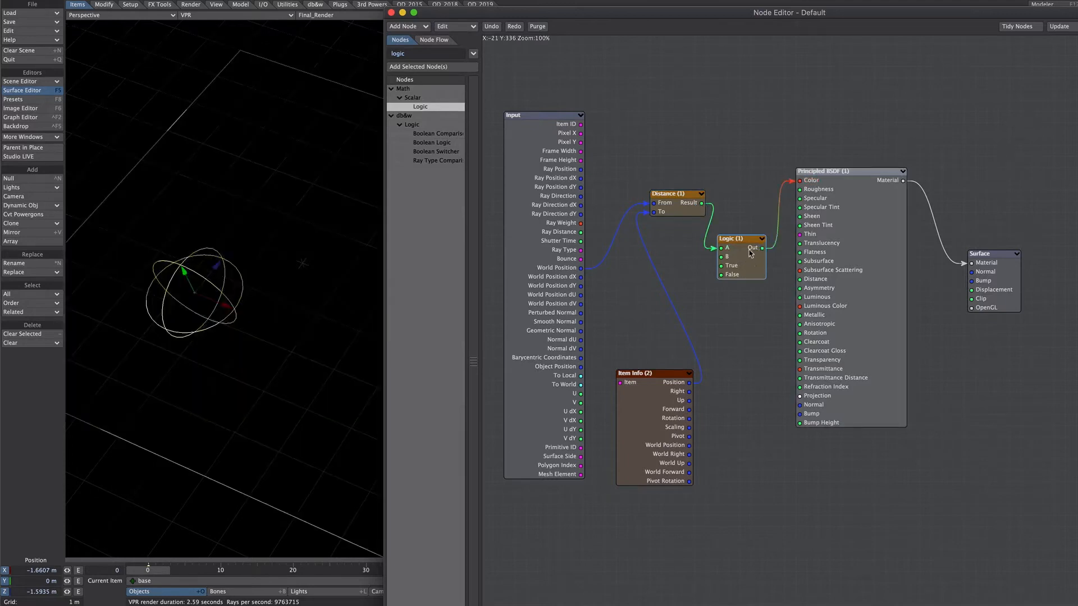
double_click(726, 259)
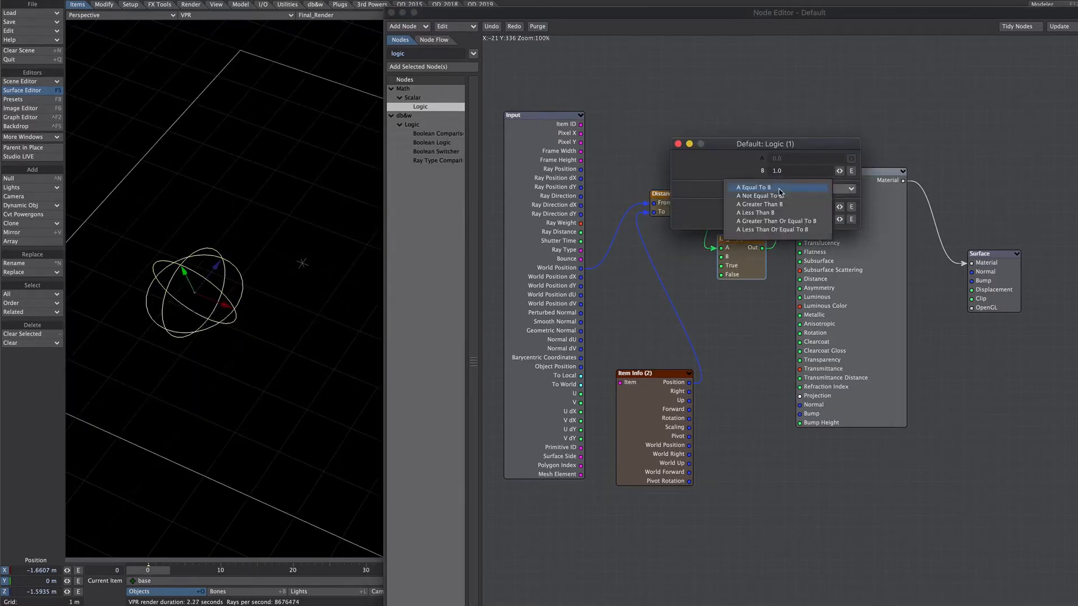
left_click(778, 190)
left_click(793, 214)
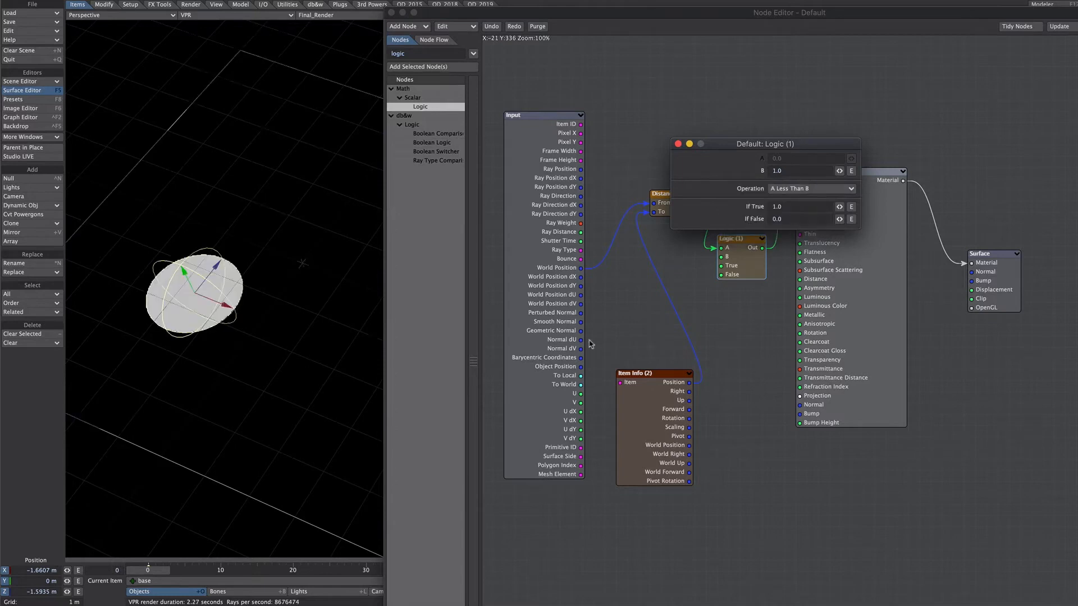
left_click(678, 145)
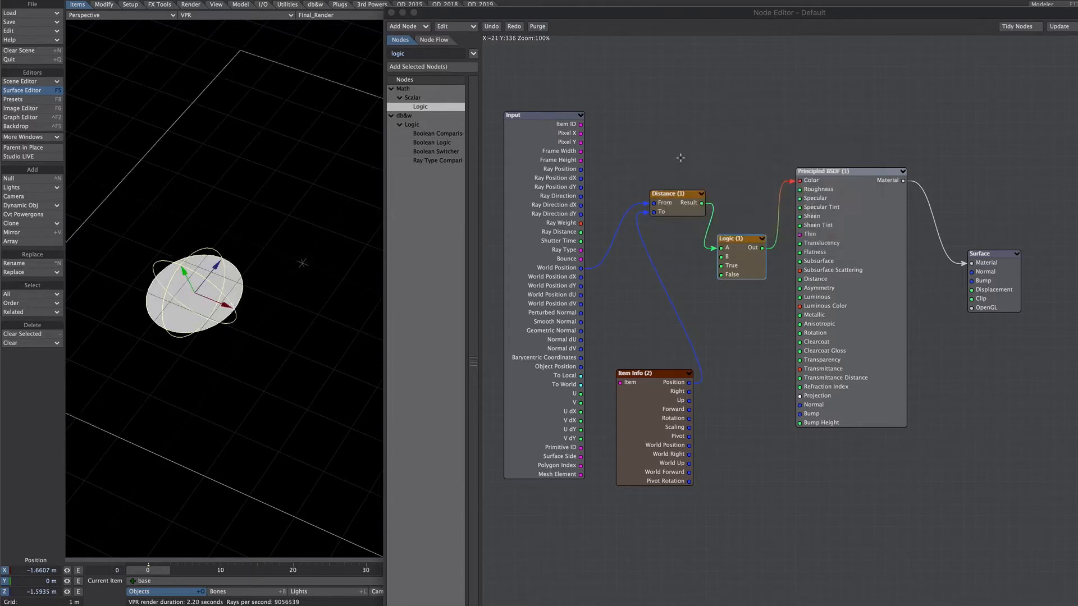
Drive Logic's B input with Item Info's Scaling, and test it by scaling the base null to about 2.32 and moving it.
left_click_drag(689, 427, 724, 257)
left_click_drag(195, 293, 300, 263)
key("shift+h")
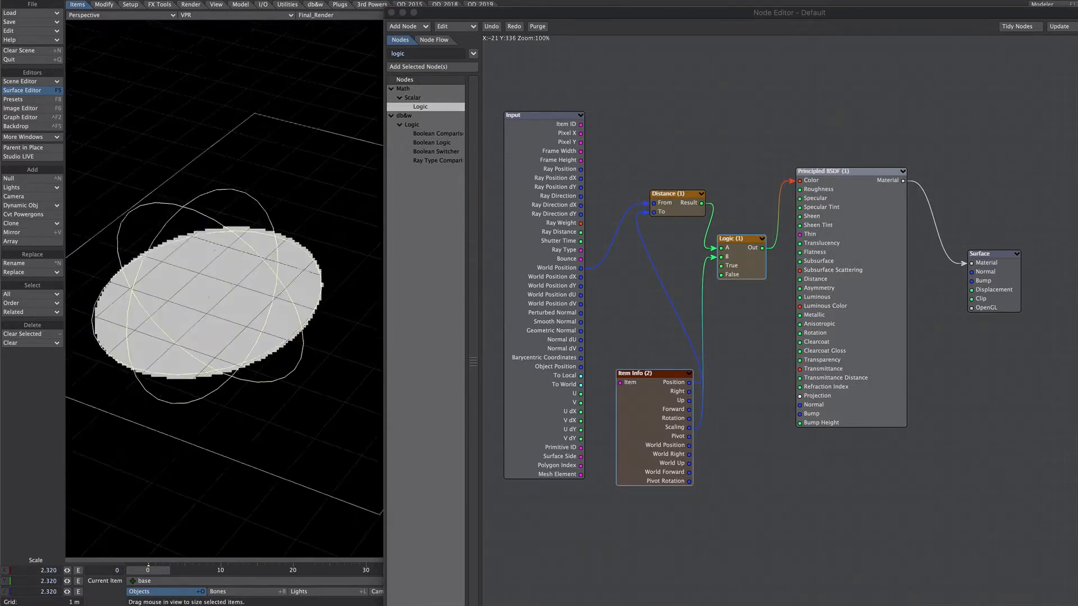
key("t")
left_click_drag(200, 262, 188, 221)
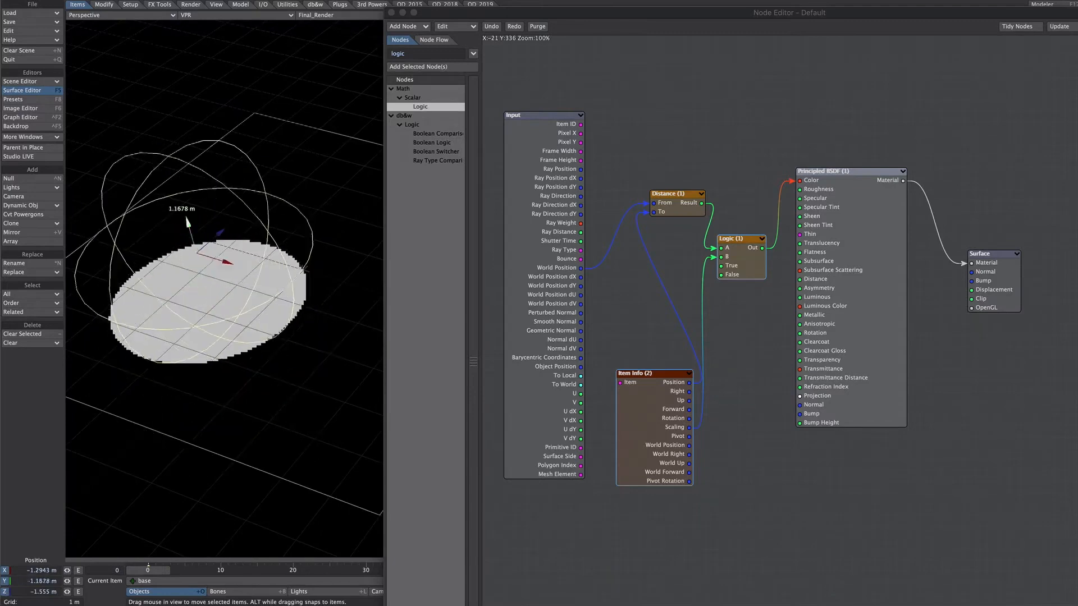
key("ctrl+z")
left_click_drag(293, 288, 298, 339, "alt")
Delete the Distance and Logic nodes and filter the node list by "fall".
left_click(753, 289)
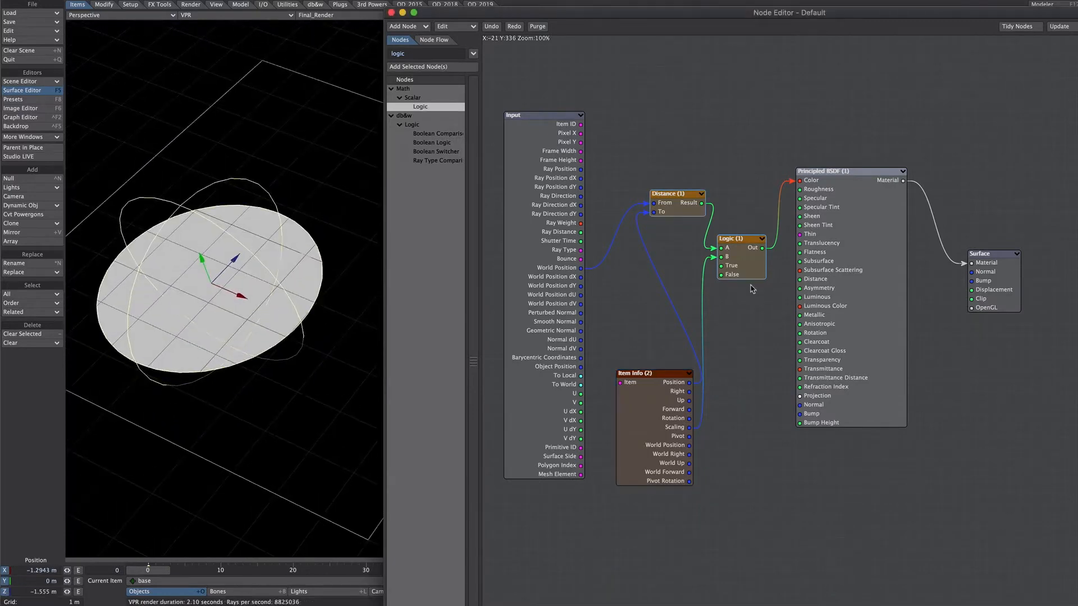
key("Delete")
left_click_drag(409, 55, 377, 56)
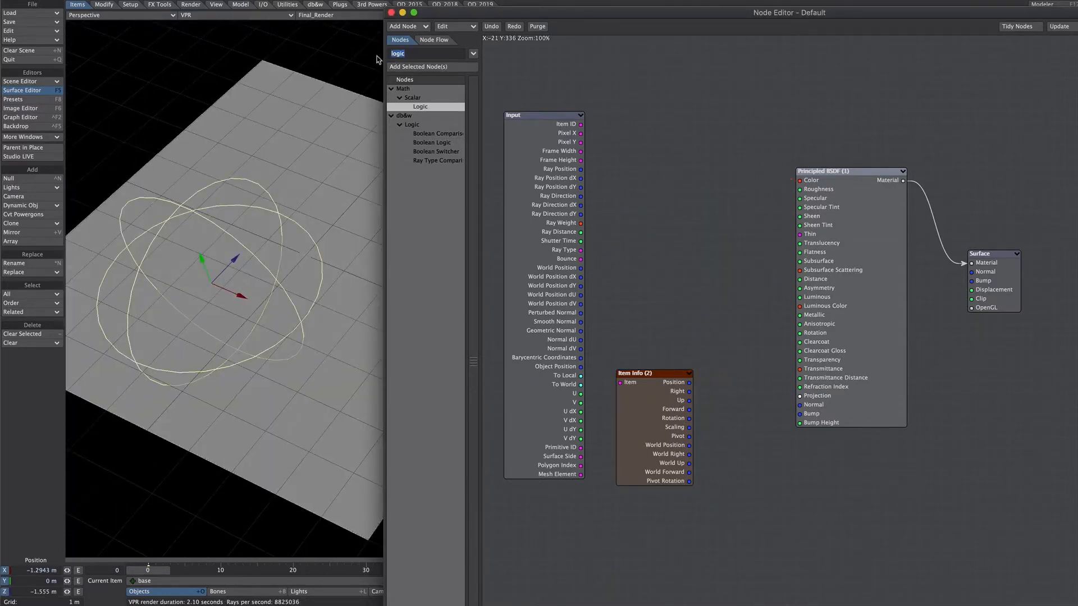
type("fall")
Reset the base null's scale.
left_click(104, 4)
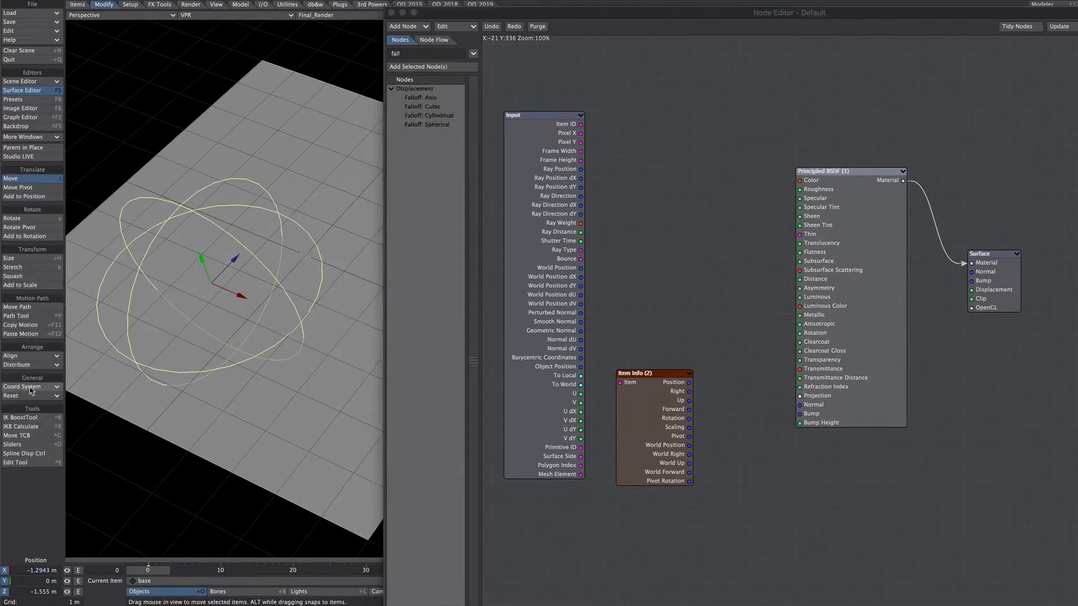
left_click(25, 394)
left_click(25, 395)
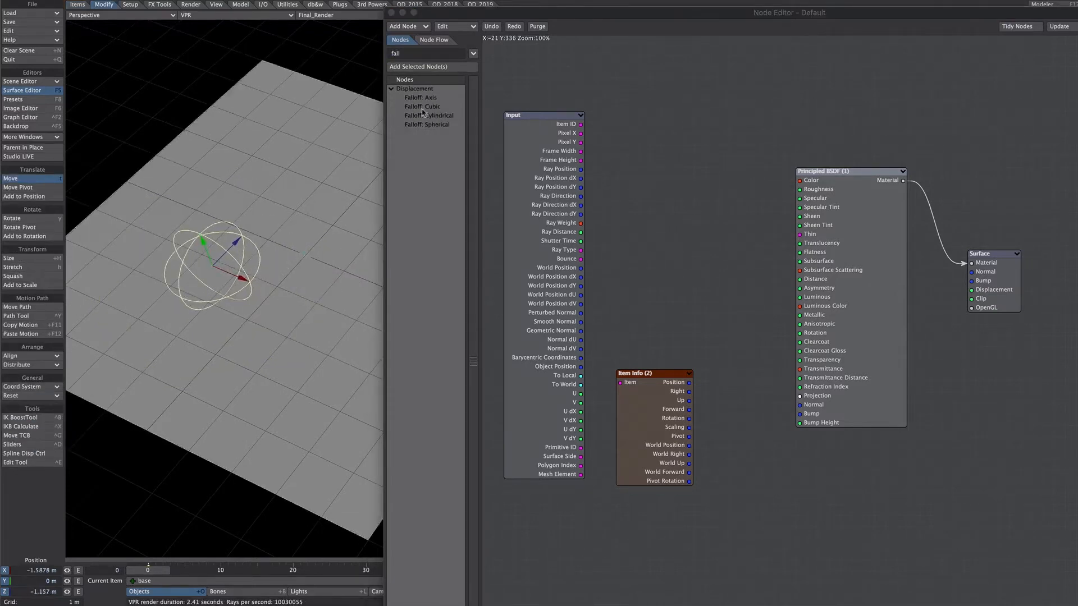
Add a Falloff: Axis node fed by World Position and Item Info's Position and Forward, with its Falloff output driving the material Color.
left_click_drag(423, 102, 691, 220)
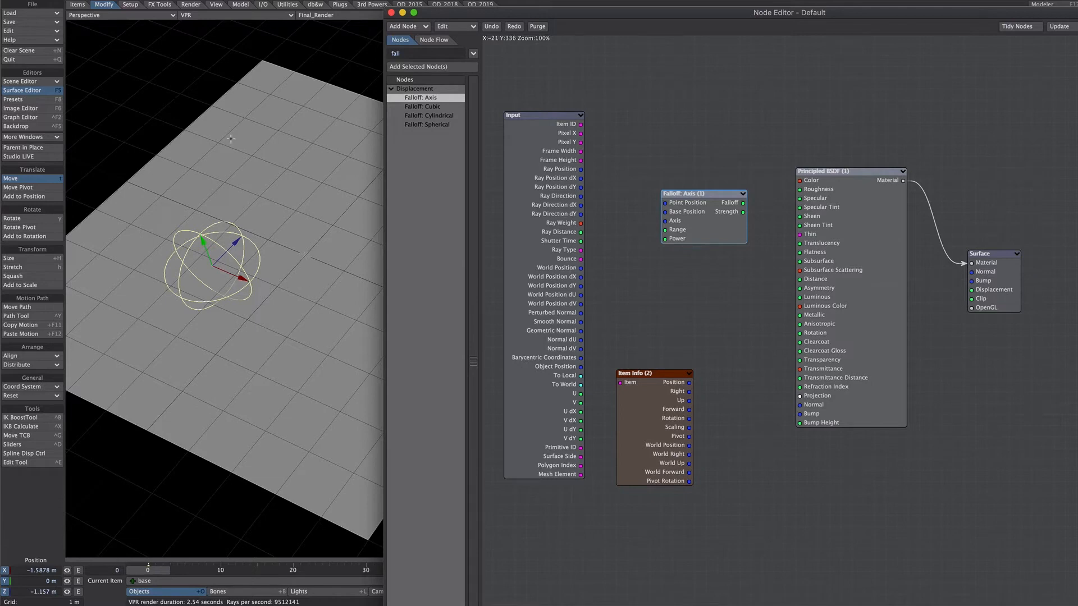
left_click_drag(580, 267, 672, 203)
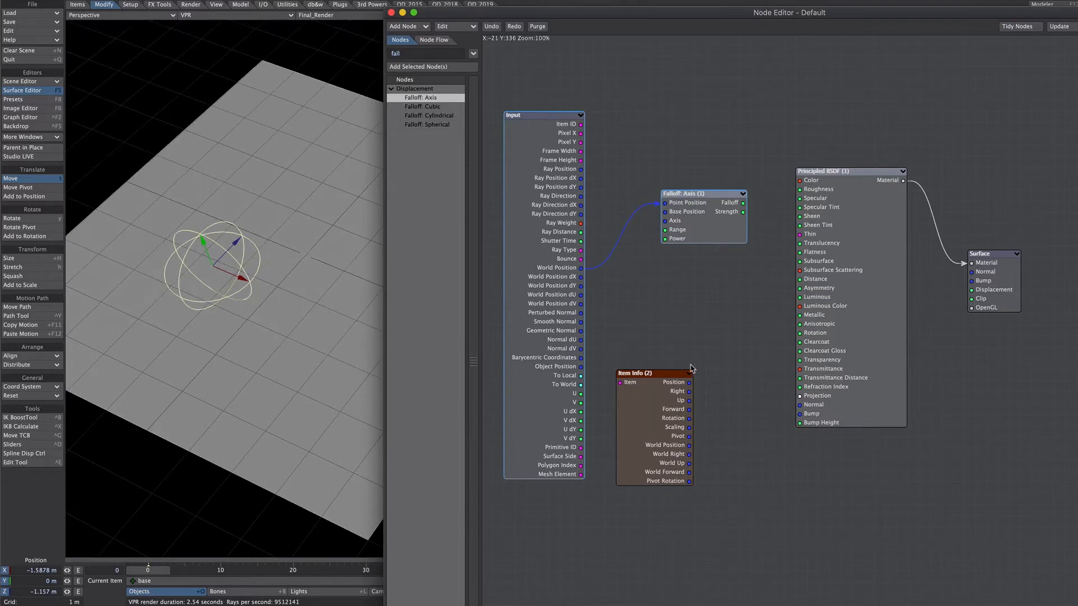
left_click_drag(689, 382, 674, 217)
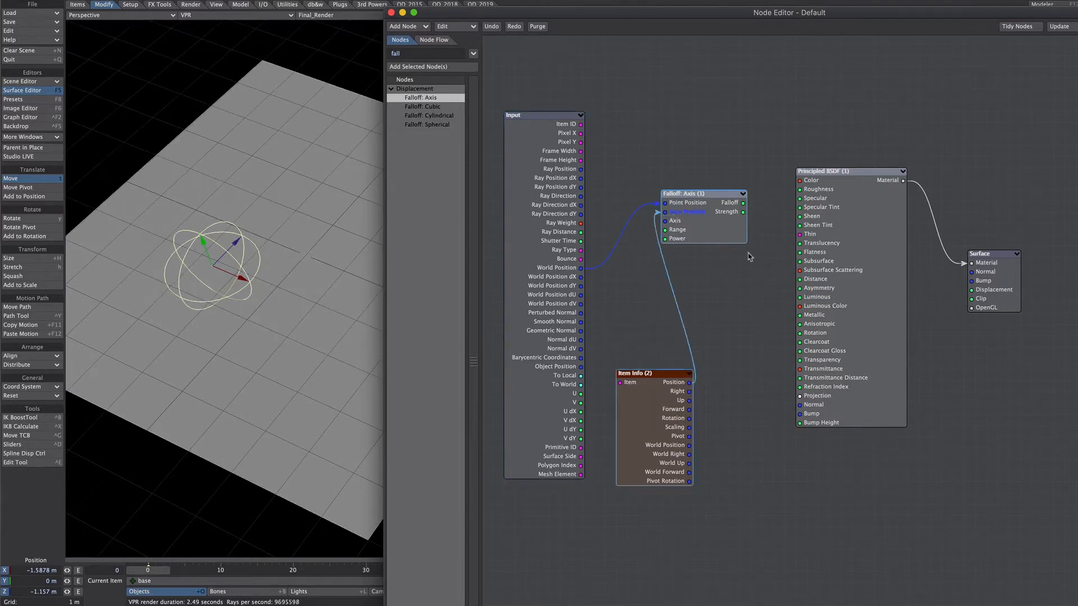
left_click_drag(744, 207, 809, 182)
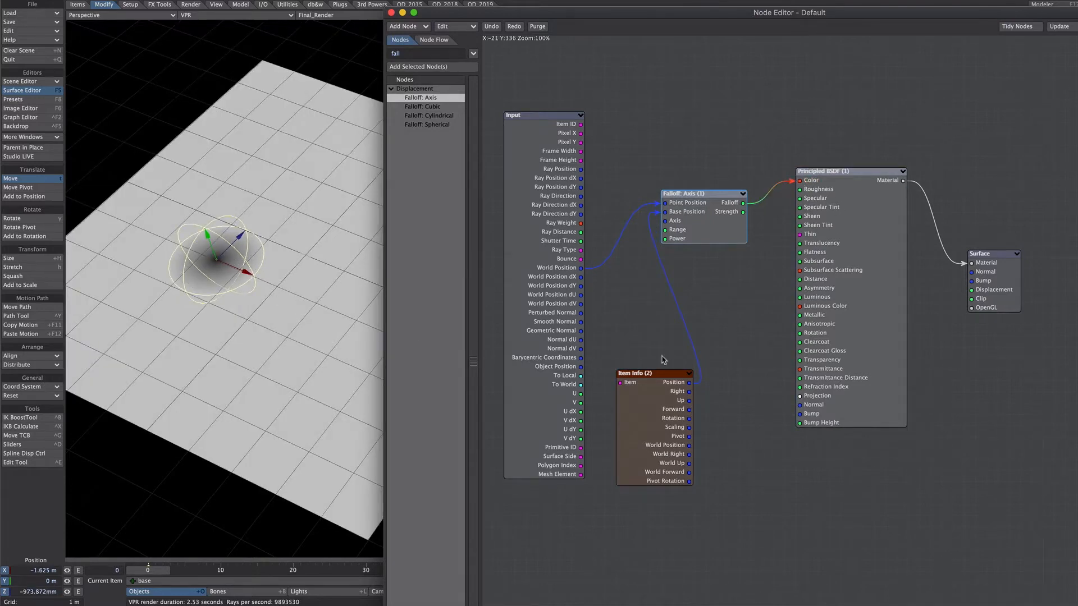
left_click(680, 427)
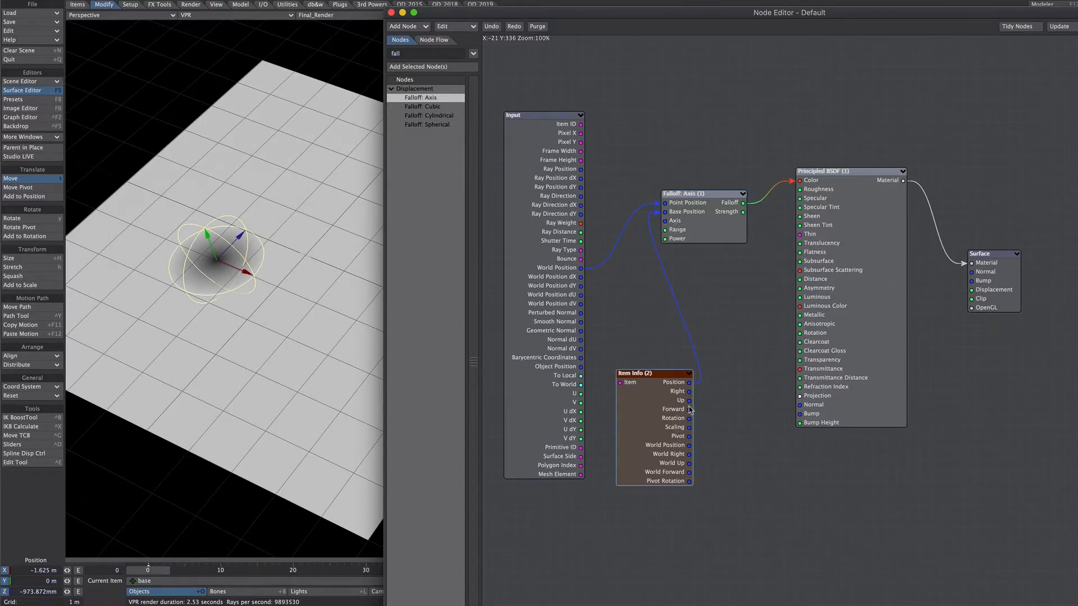
left_click_drag(688, 409, 680, 225)
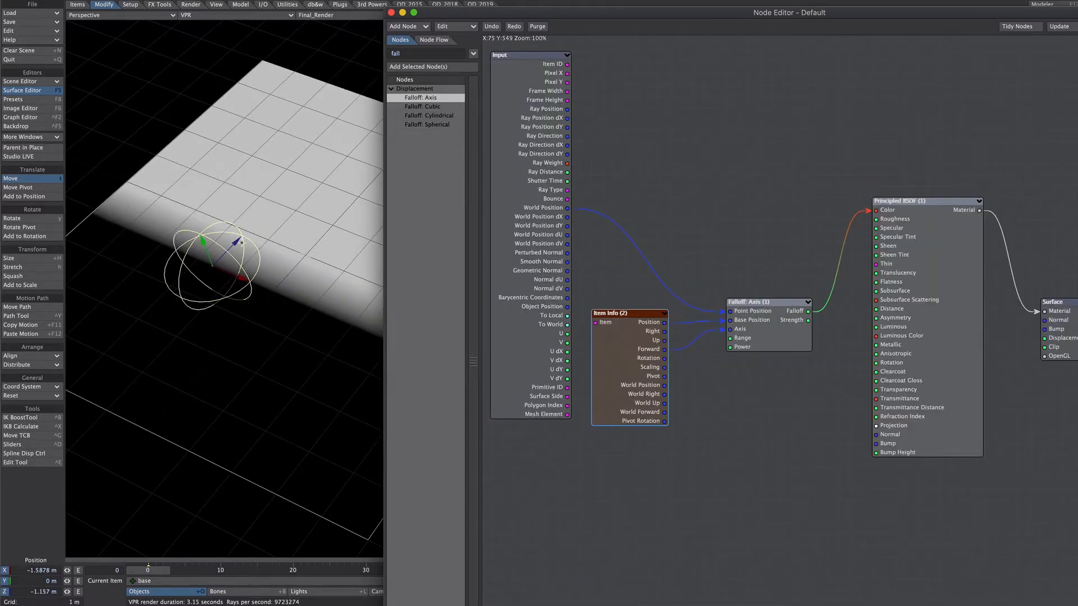
Rotate the base null and move it to about X -1.33 m, Z -1.82 m to reorient the falloff.
mouse_move(242, 242)
left_mouse_down()
mouse_move(209, 269)
mouse_move(310, 165)
mouse_move(230, 240)
left_mouse_up()
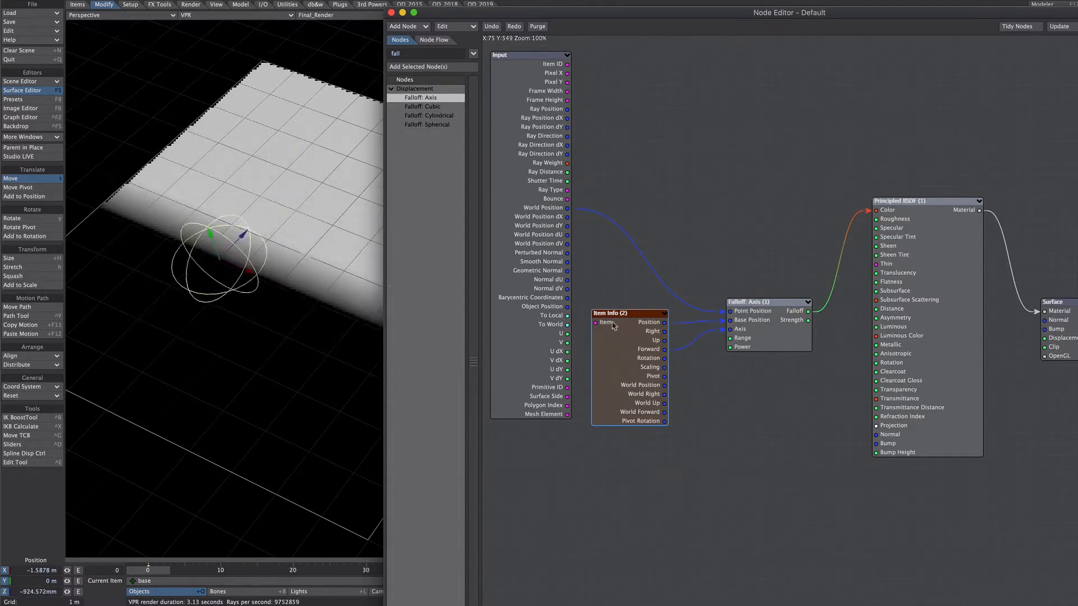
left_click(49, 219)
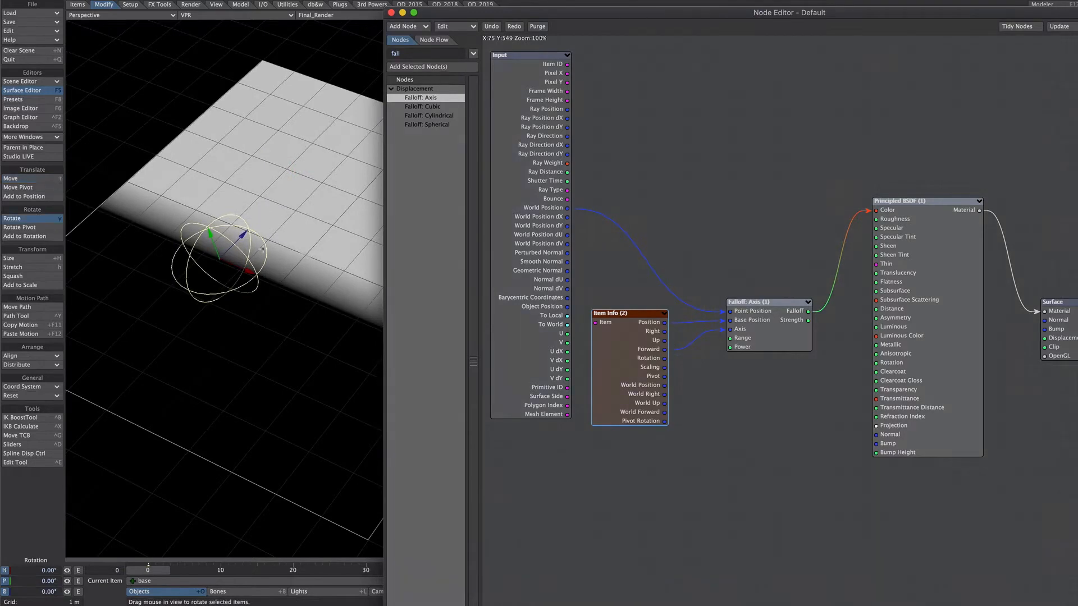
mouse_move(243, 276)
left_mouse_down()
mouse_move(177, 263)
mouse_move(305, 256)
mouse_move(179, 259)
mouse_move(284, 224)
mouse_move(305, 253)
mouse_move(212, 248)
mouse_move(115, 305)
mouse_move(218, 313)
left_mouse_up()
left_click(49, 179)
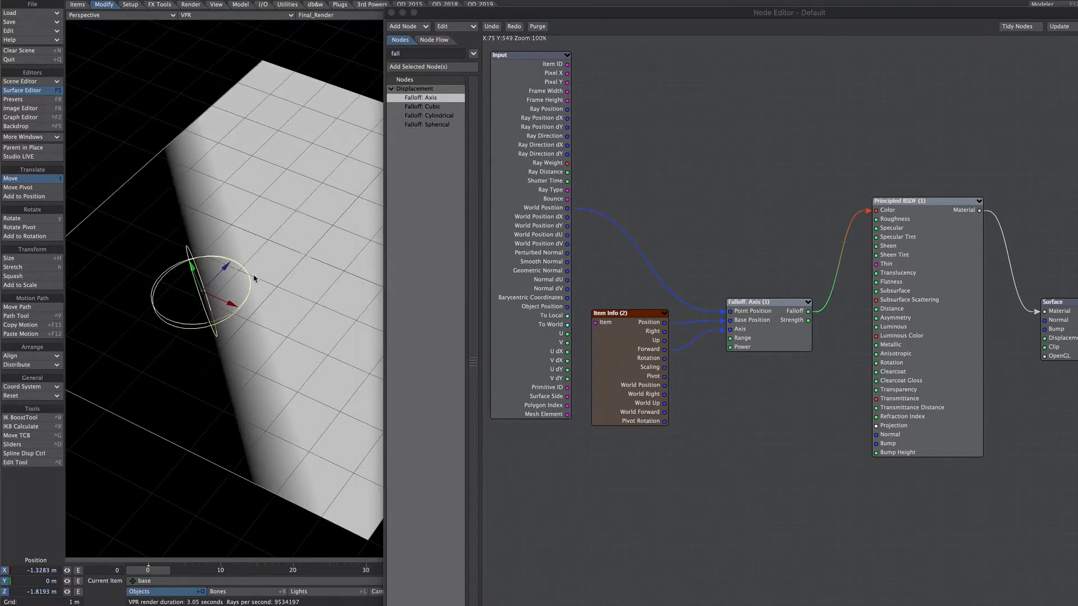
Add a constant Scalar node, connect it to the Range input of Falloff: Axis, and shift Item Info aside.
left_click(410, 55)
type("scal")
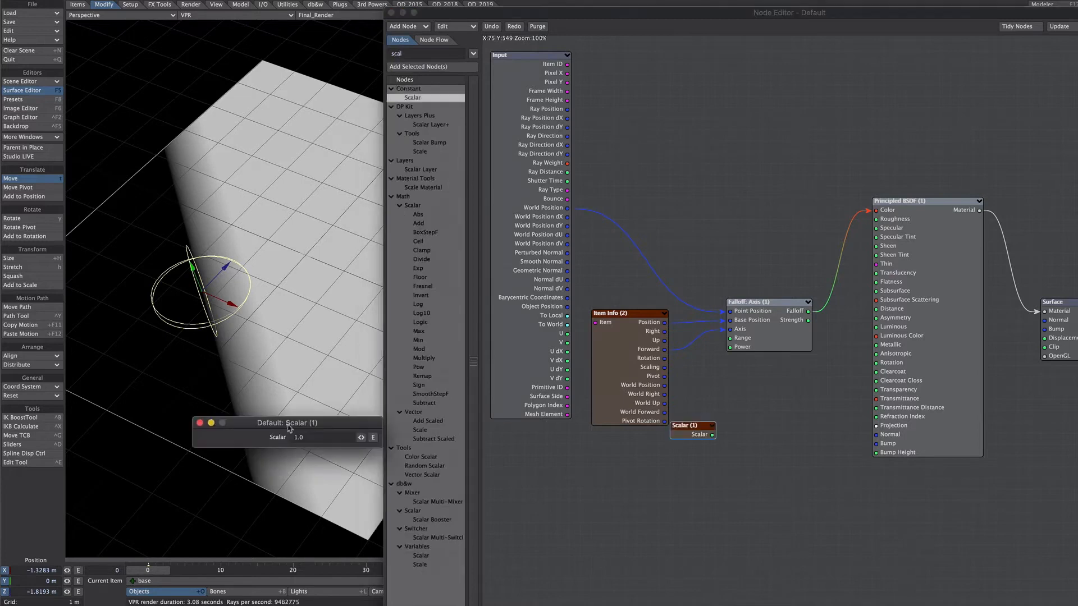
left_click_drag(637, 372, 625, 360)
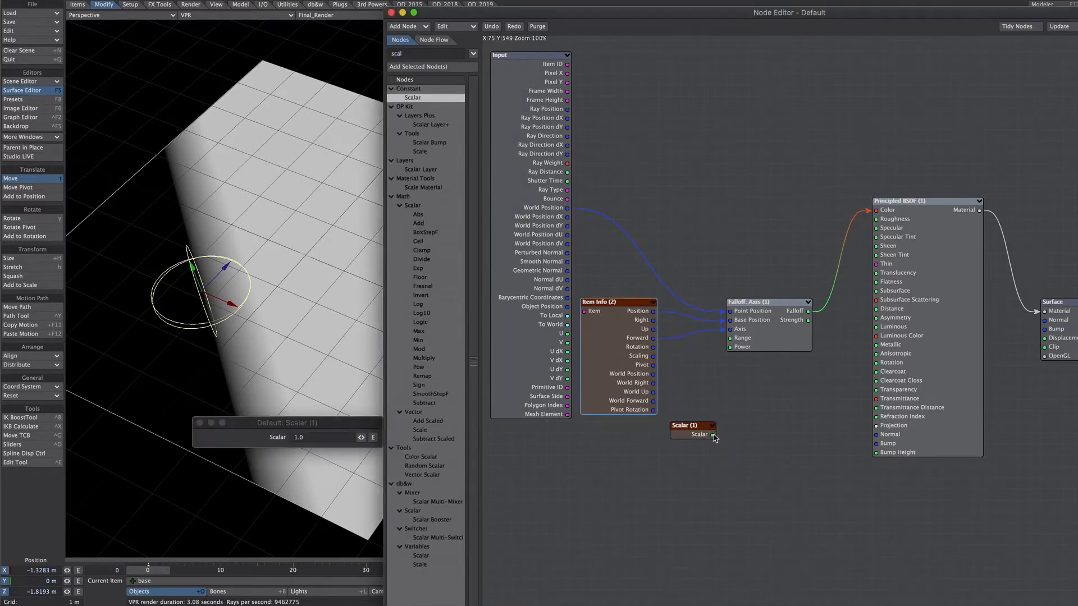
left_click_drag(712, 435, 730, 338)
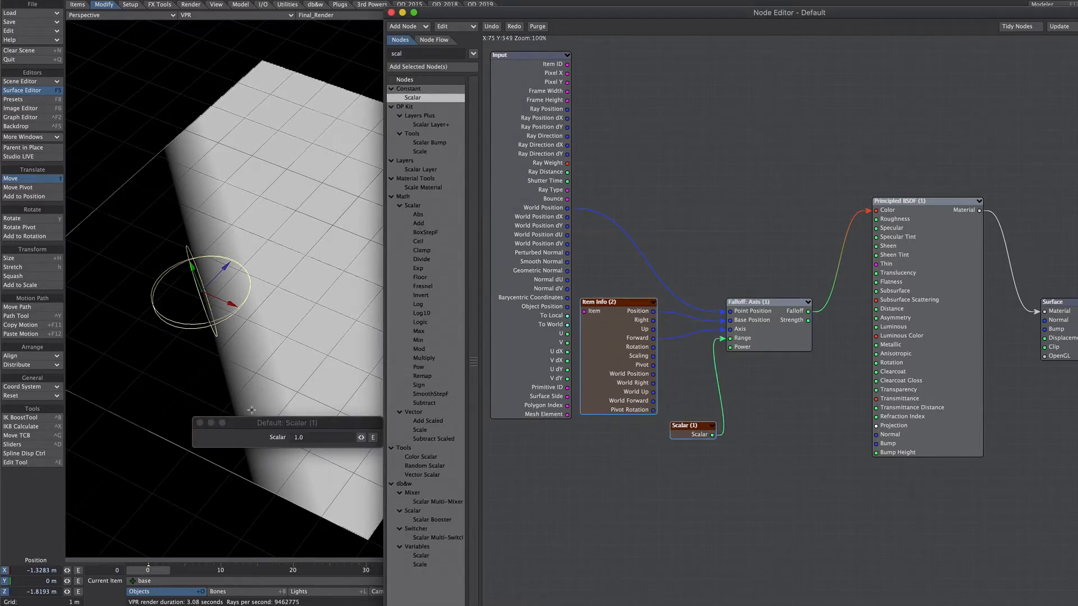
Set the Scalar node driving the falloff range to 5.0.
left_click(315, 434)
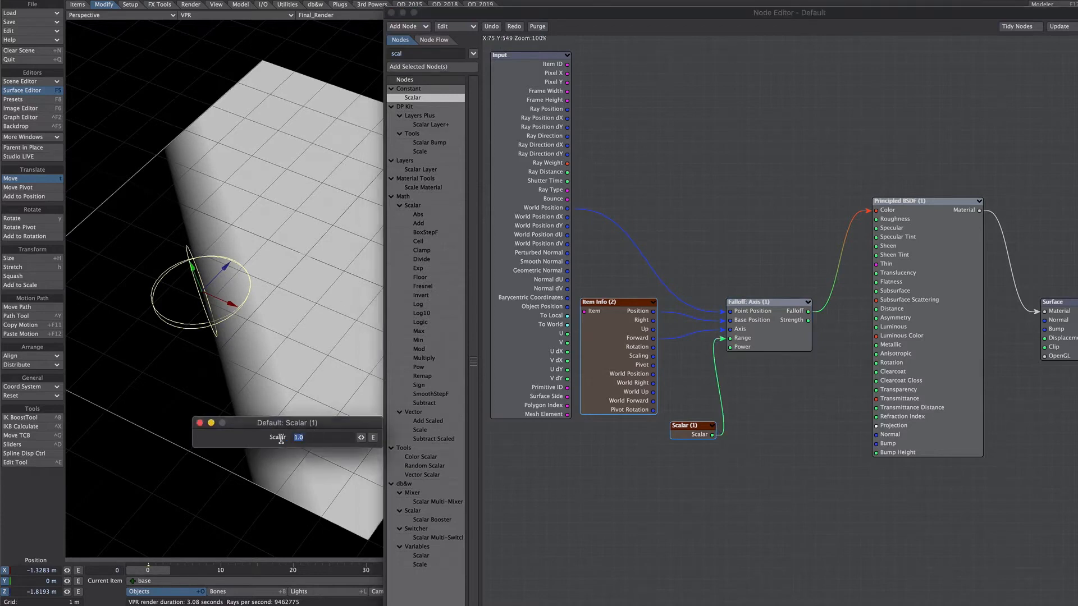
type("5")
key("Return")
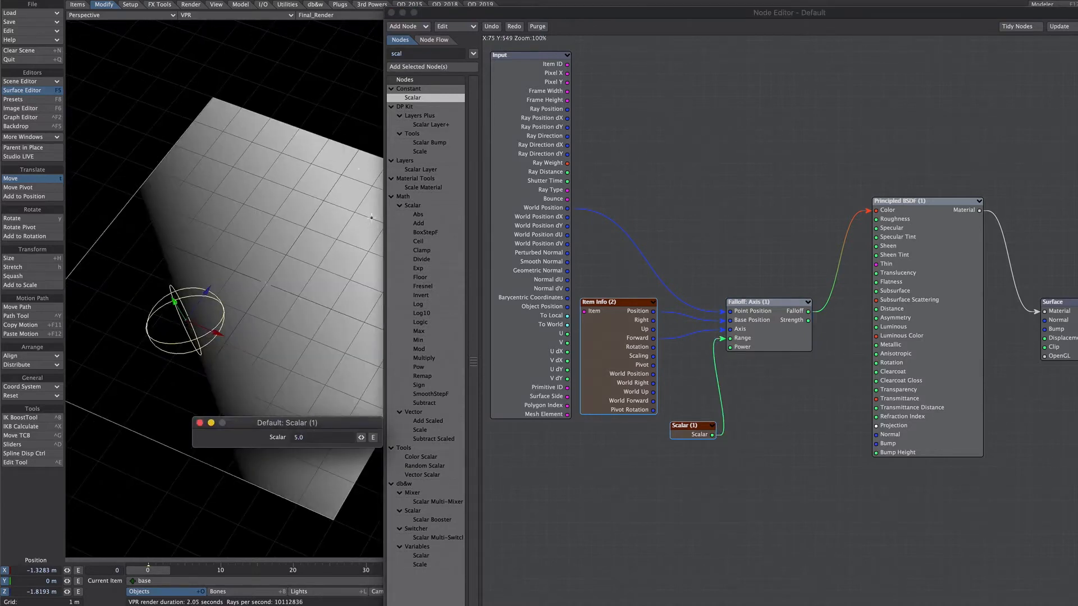
Add a second constant Scalar node and place it below the first one.
left_click(200, 423)
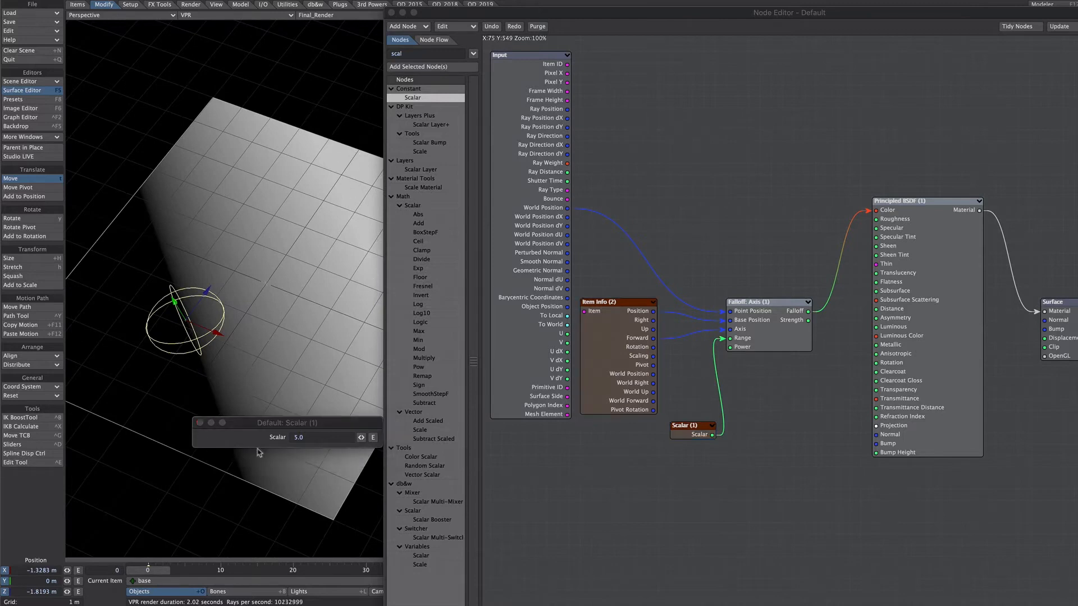
left_click(200, 423)
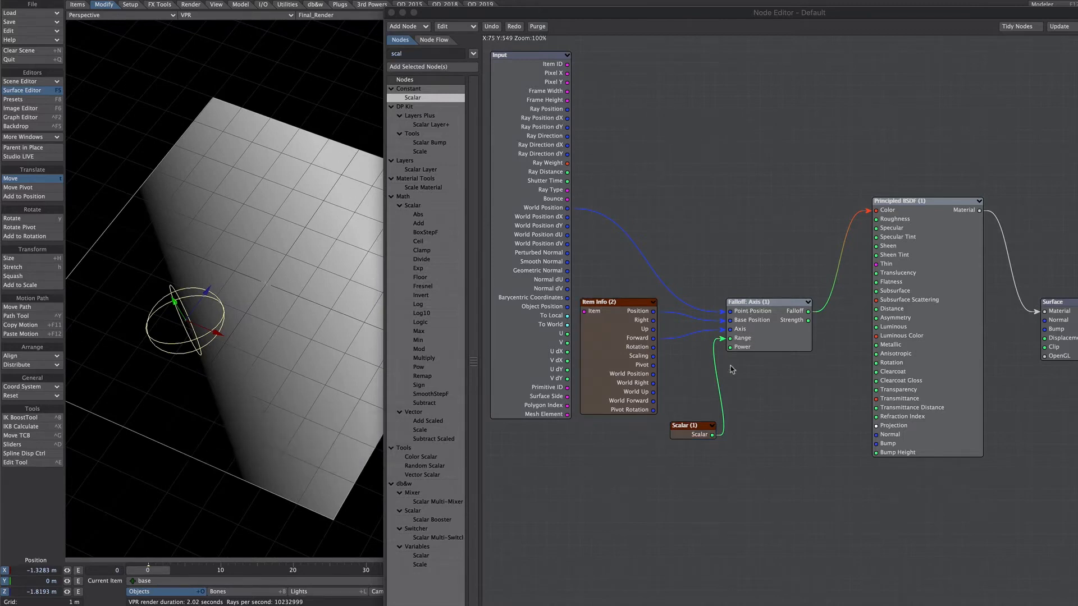
double_click(409, 100)
left_click_drag(820, 329, 694, 480)
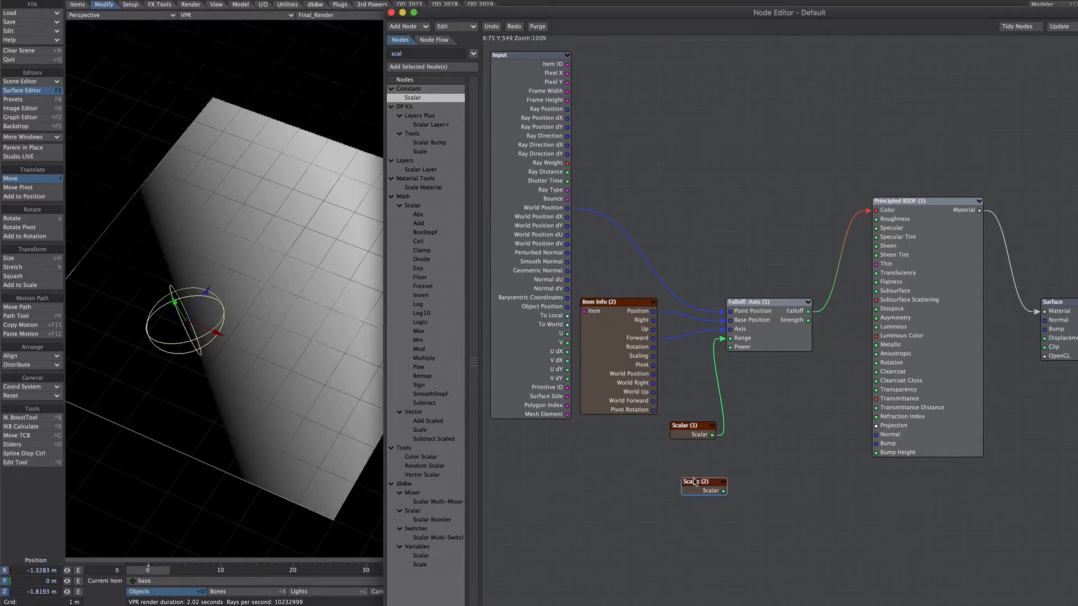
Switch Falloff: Axis to a power-based Falloff Type and connect the second Scalar node to its Power input.
double_click(764, 325)
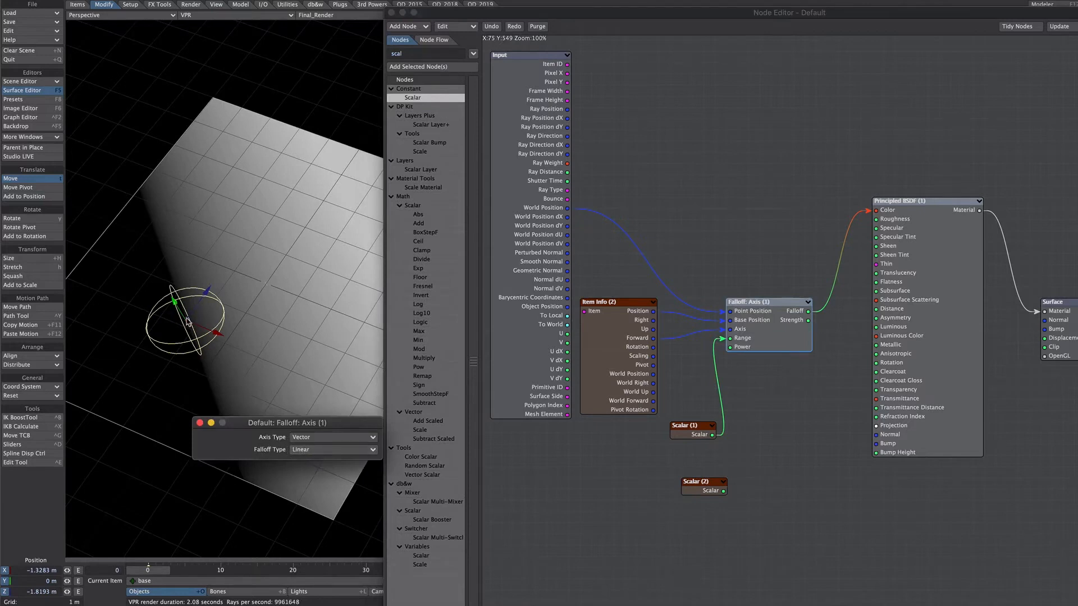
left_click(303, 450)
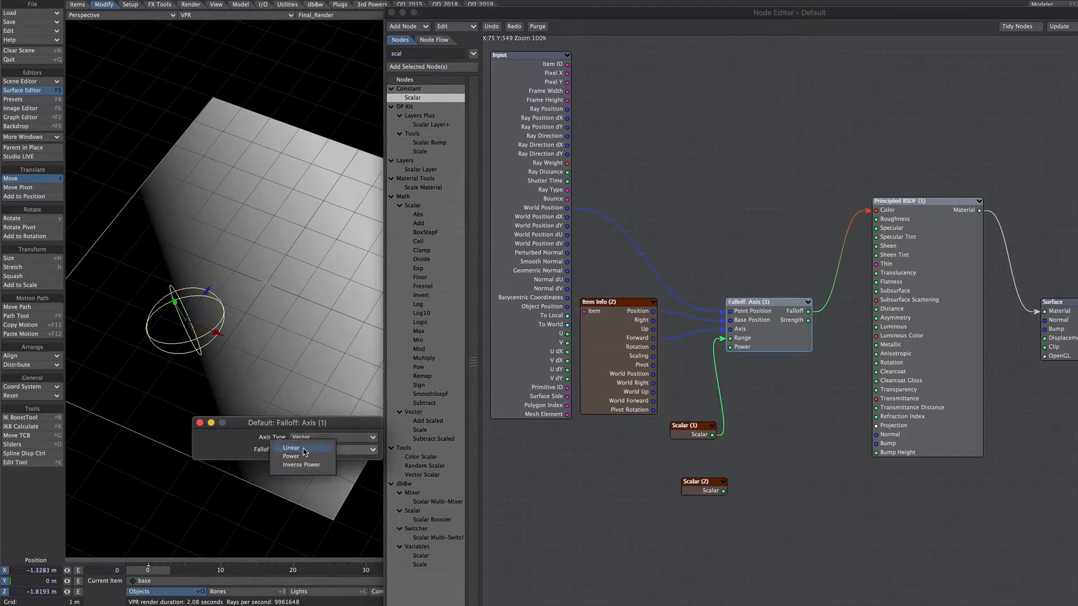
left_click(308, 462)
left_click(200, 423)
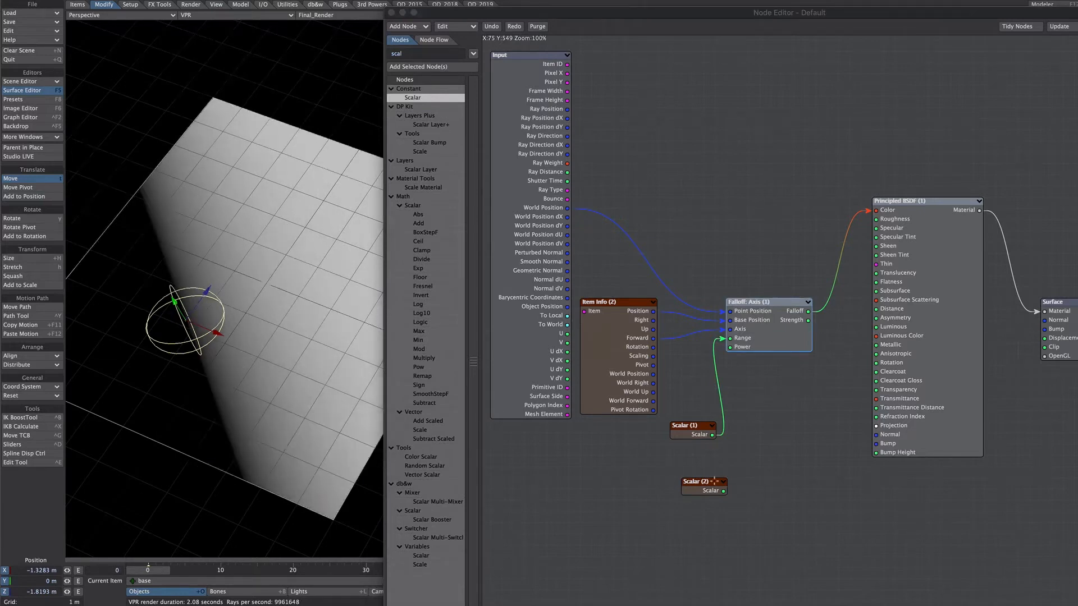
left_click(737, 469)
left_click_drag(725, 490, 740, 347)
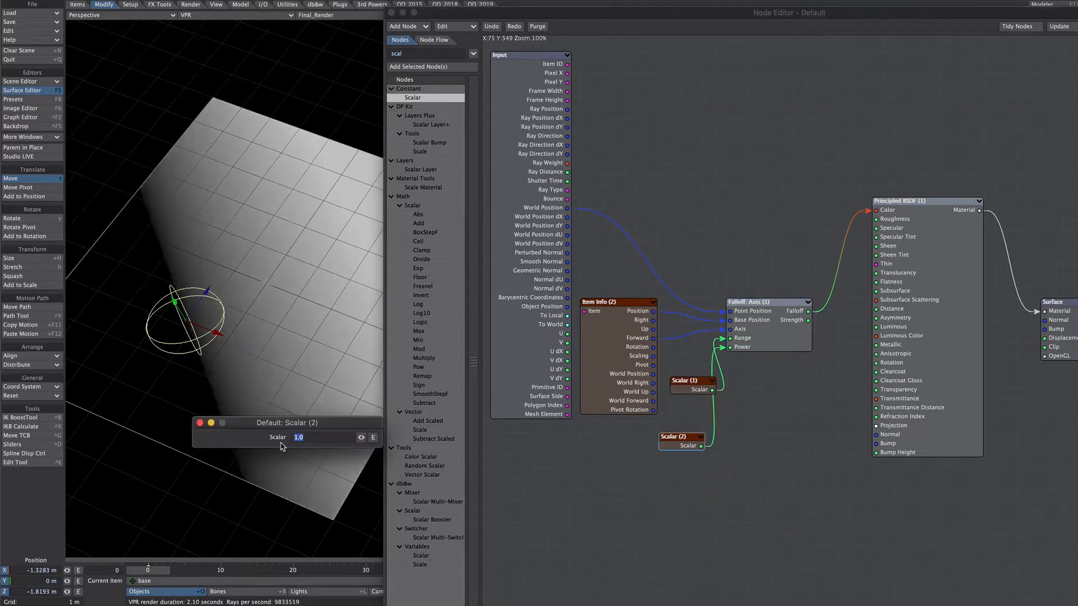
Try 0.1 and 1 in the second Scalar node driving Power, and raise it to 5.83.
type("0.1")
key("Return")
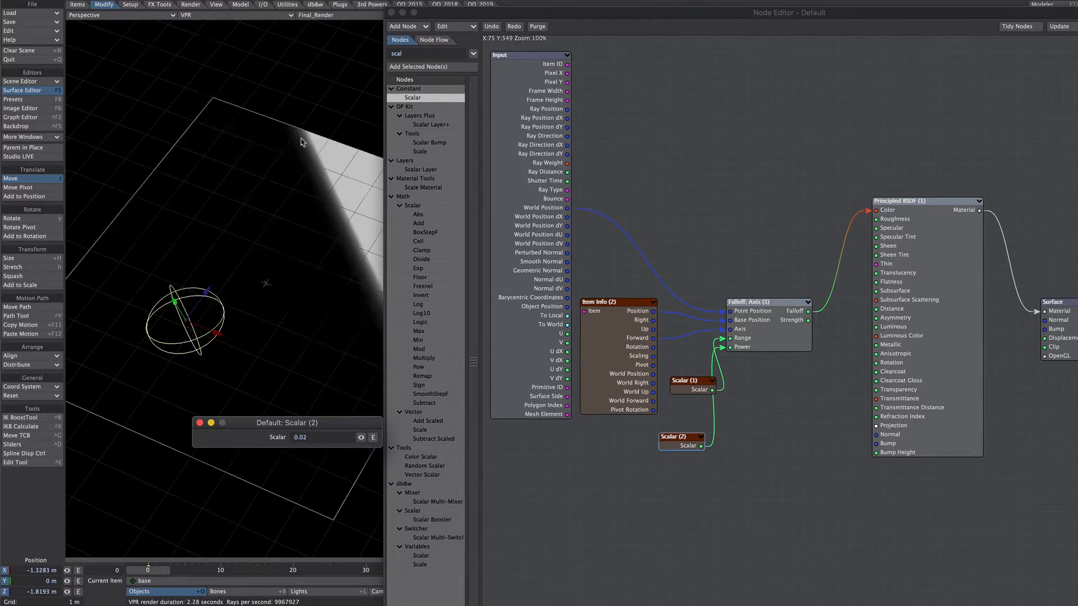
left_click_drag(308, 438, 282, 447)
type("1")
key("Return")
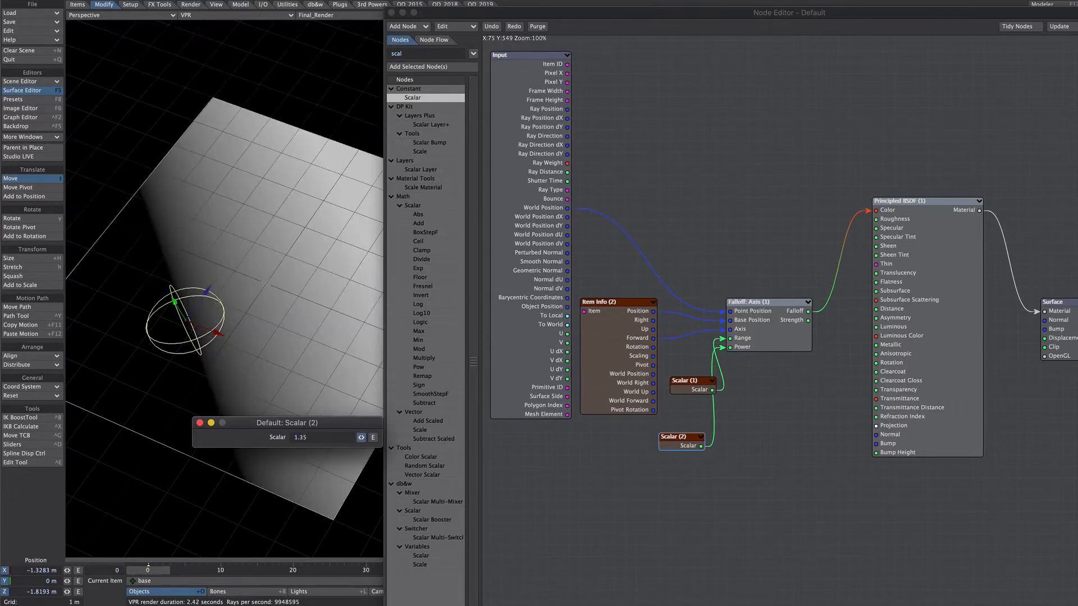
left_click_drag(361, 438, 362, 440)
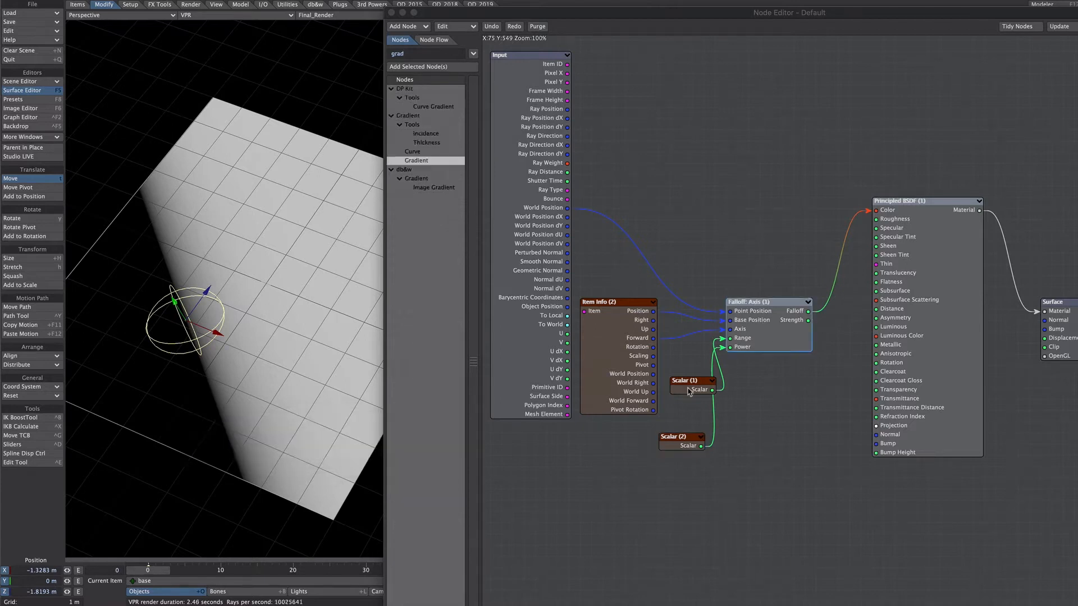
Disconnect the first Scalar node from the falloff's Range and add a Turbulence2D node mapped along the Y axis.
left_click(691, 386)
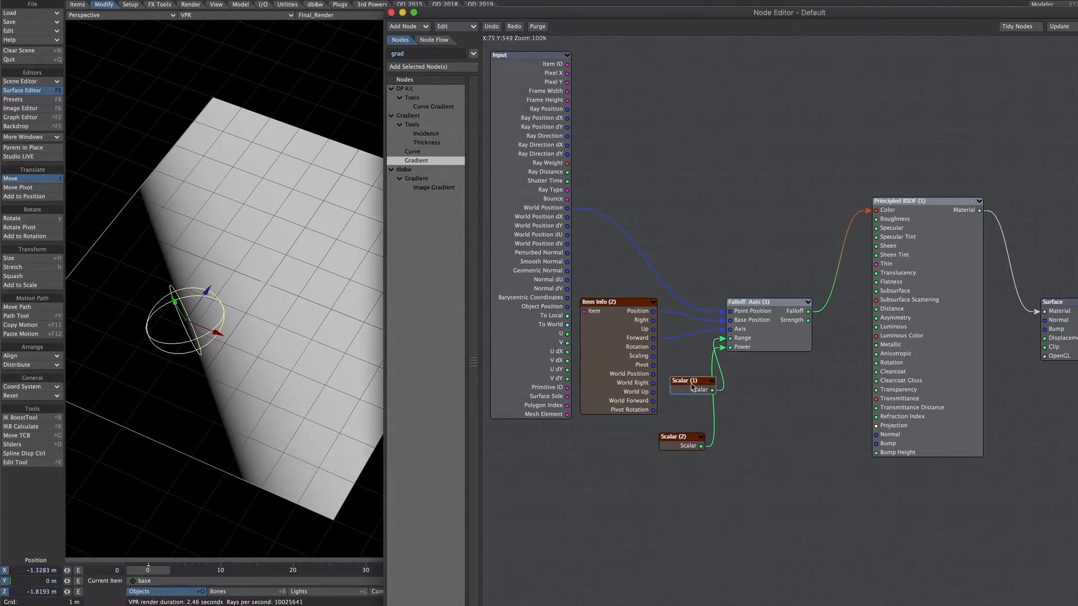
left_click_drag(724, 339, 598, 477)
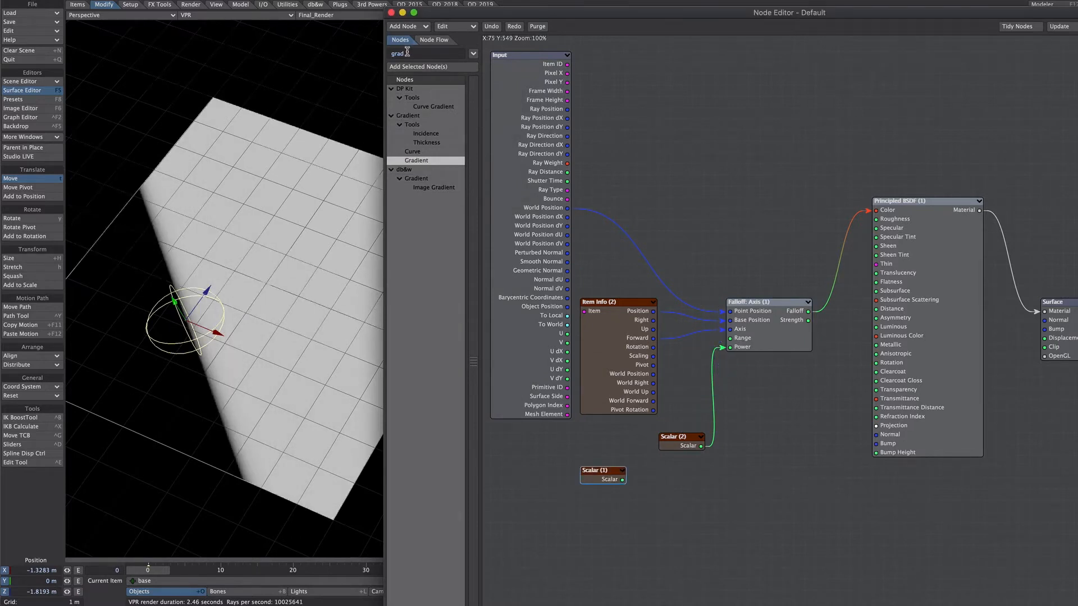
left_click_drag(407, 53, 382, 62)
type("turb")
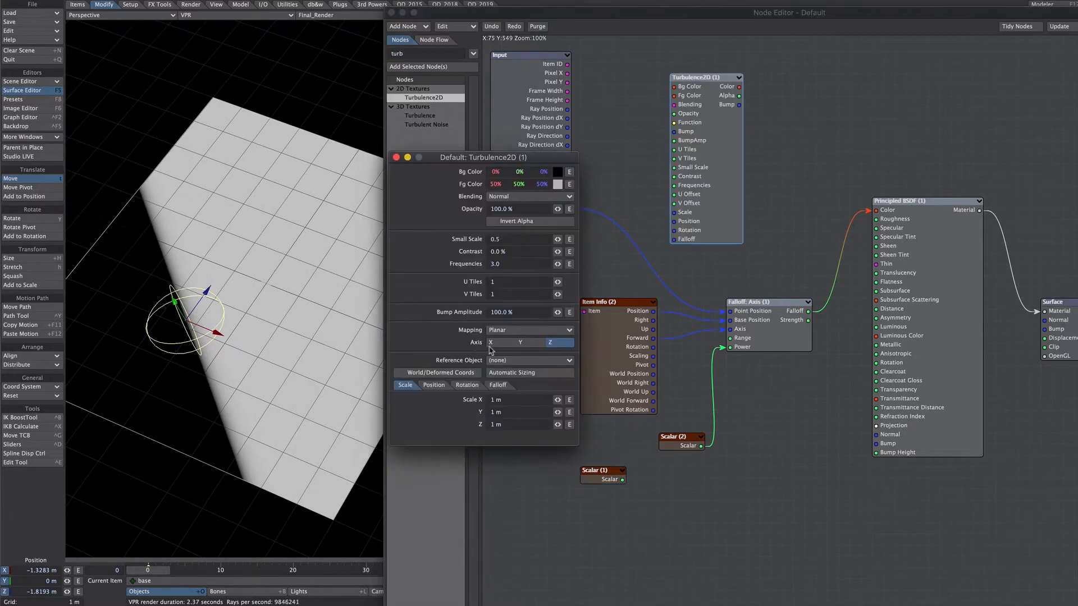
left_click(527, 344)
left_click(396, 158)
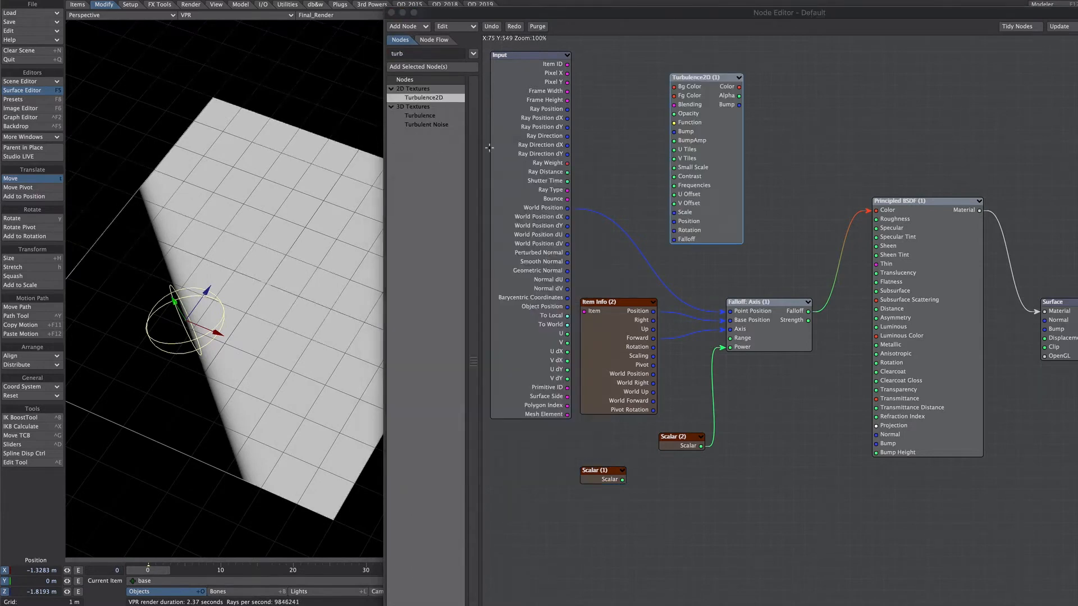
Connect Turbulence2D's Alpha to the Range of Falloff: Axis and set the second Scalar node to 0.2.
left_click_drag(739, 95, 744, 340)
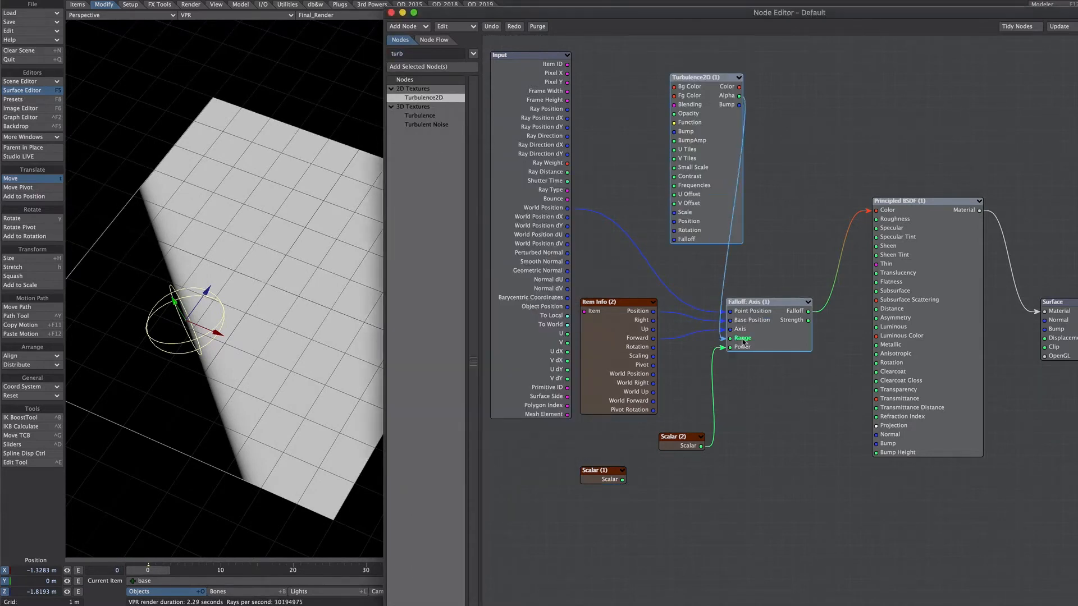
left_click_drag(694, 229, 671, 229)
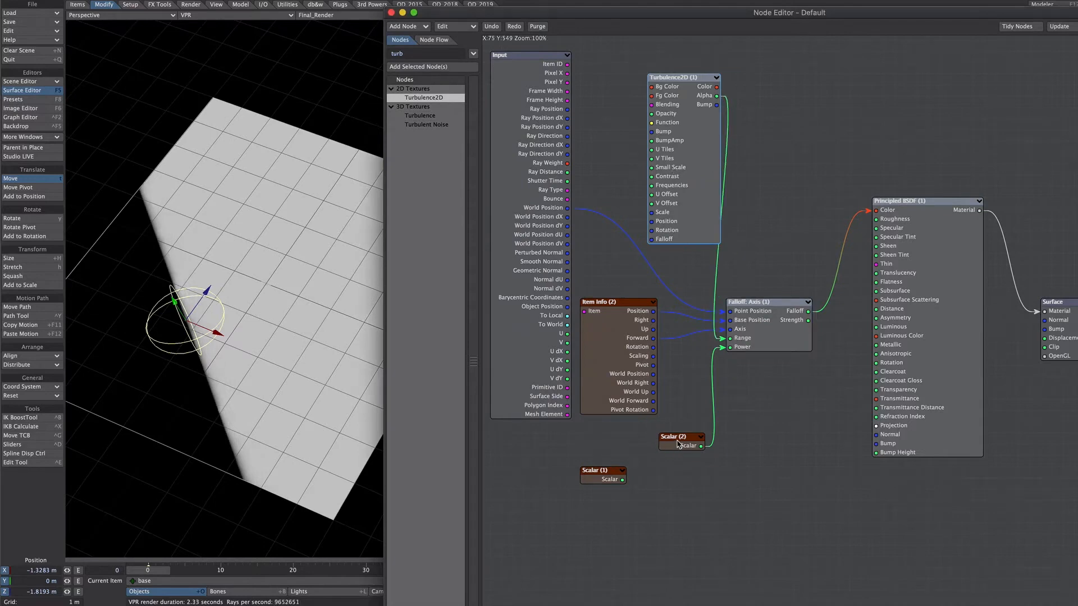
double_click(679, 445)
double_click(506, 171)
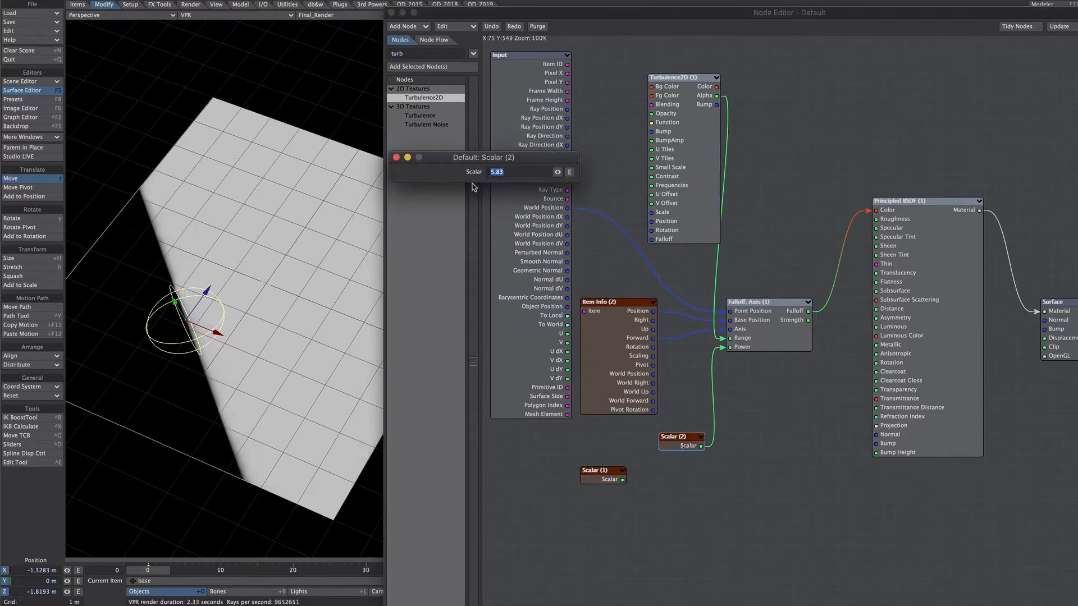
type(".2")
Set the Turbulence2D contrast to 20% and its X, Y and Z scale to 2 m.
double_click(667, 191)
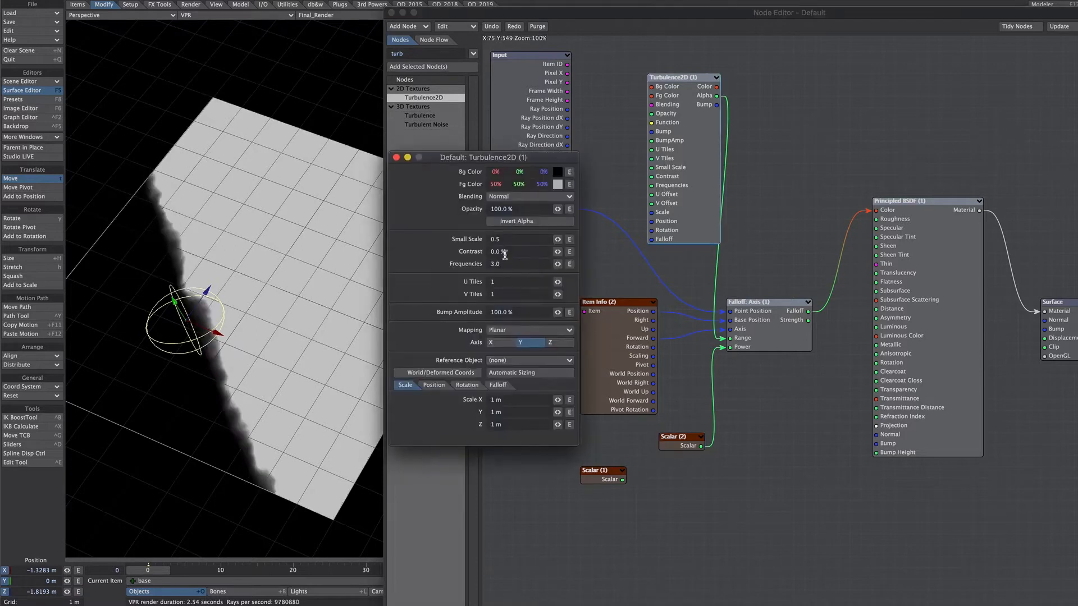
left_click_drag(511, 253, 473, 253)
type("20")
key("Tab")
left_click_drag(505, 398, 470, 388)
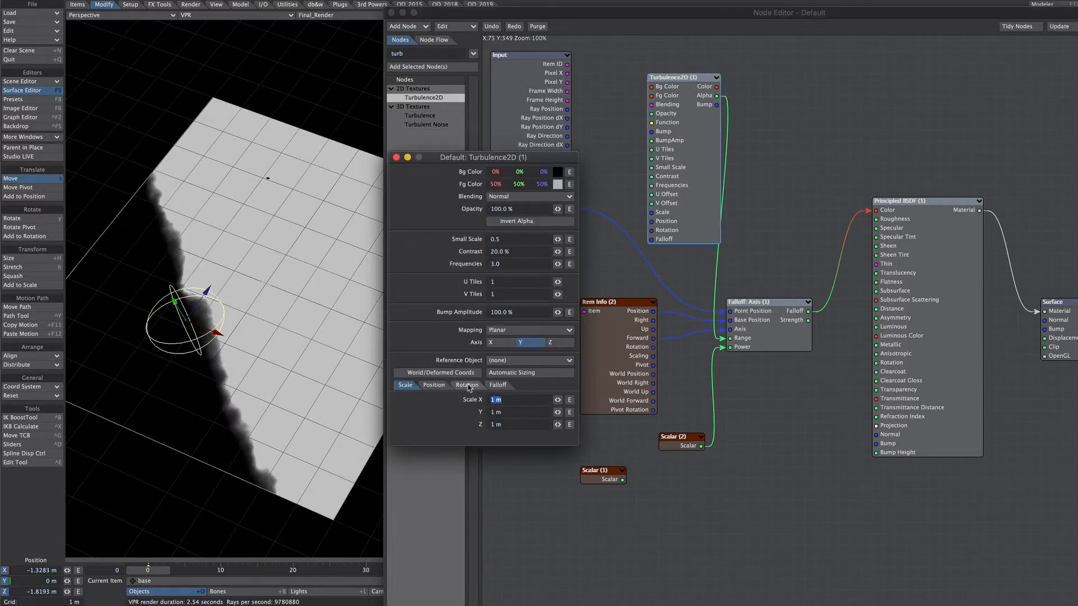
type("2")
key("Tab")
type("2")
key("Tab")
type("2")
left_click_drag(511, 251, 464, 253)
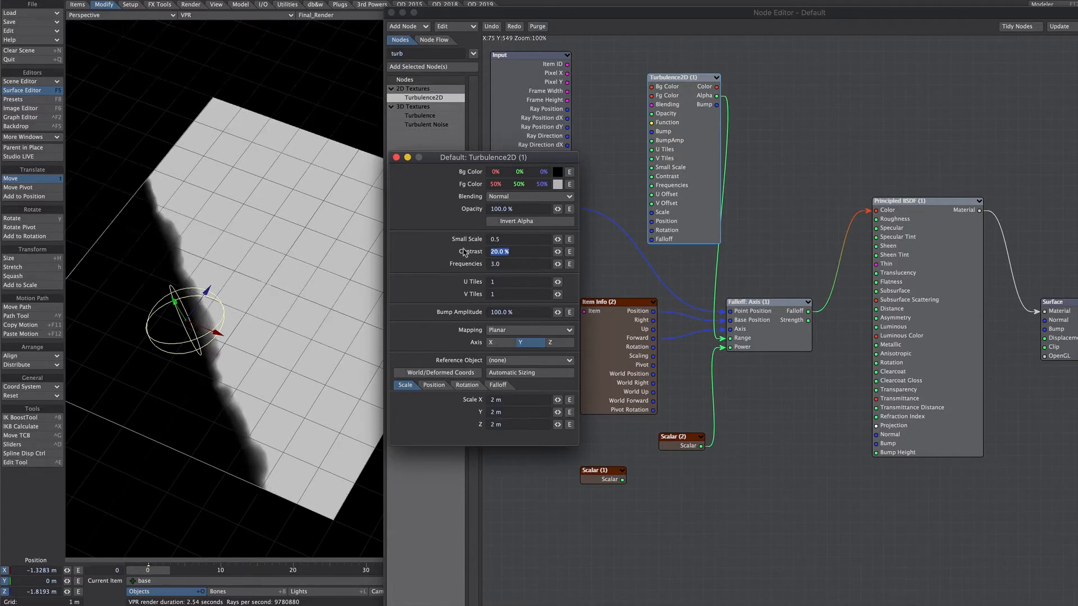
left_click(396, 157)
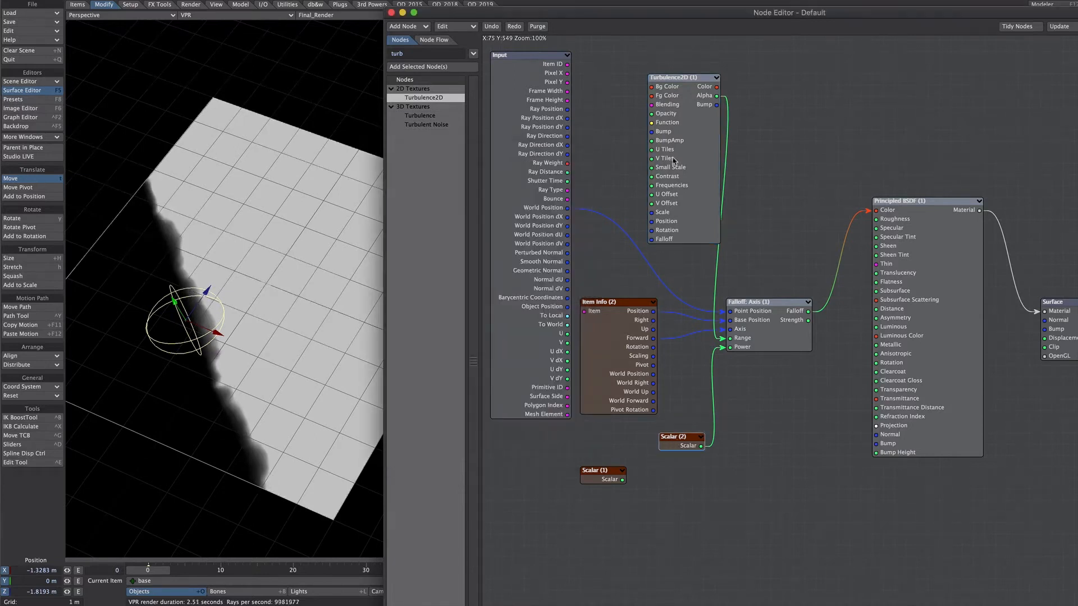
Set the second Scalar node to 0.1 and move the base null to about X -1.06 m, Z -1.07 m.
left_click_drag(496, 172, 533, 174)
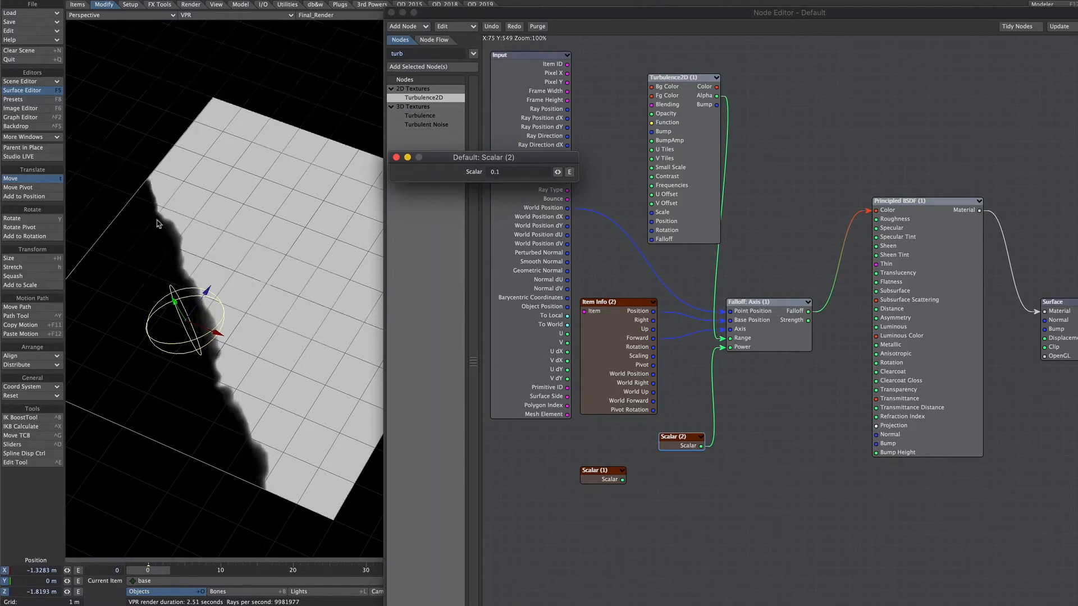
left_click(397, 158)
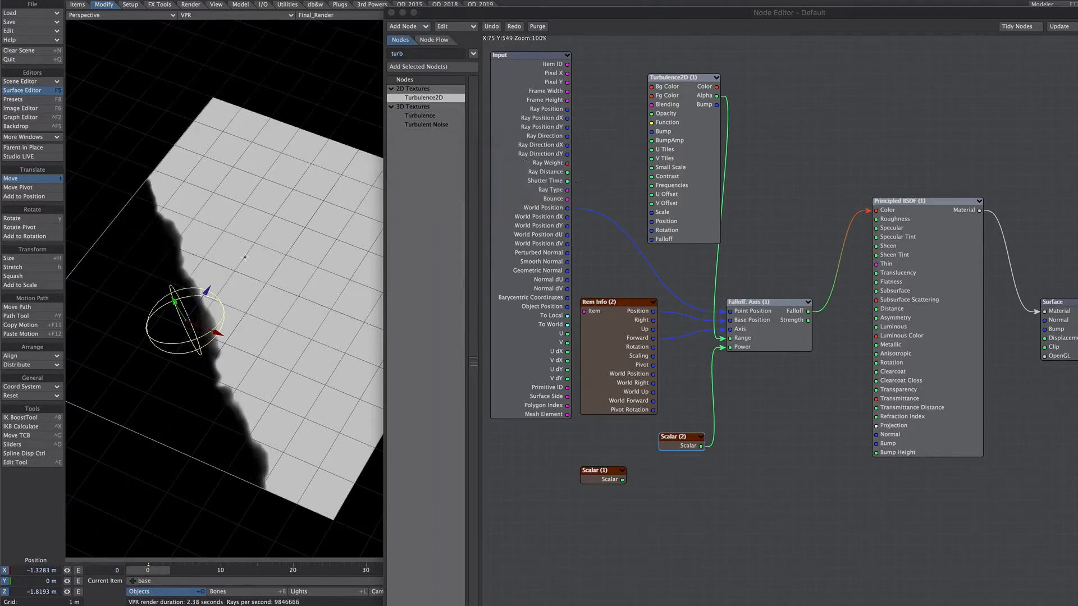
left_click_drag(186, 321, 211, 301)
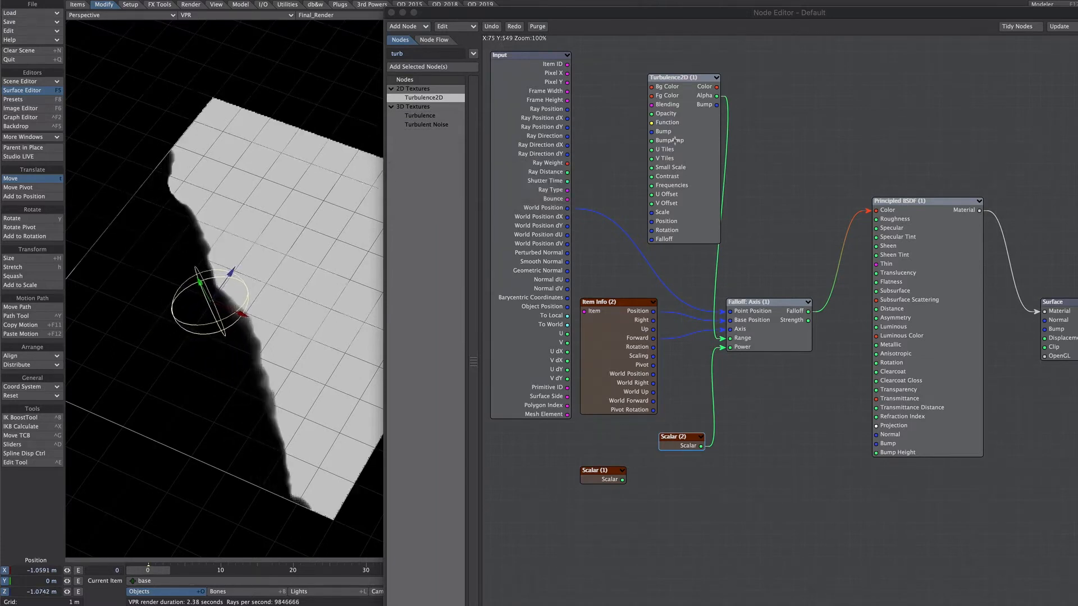
Set the Turbulence2D node's opacity to 60%.
double_click(676, 139)
double_click(521, 209)
type("60")
key("Return")
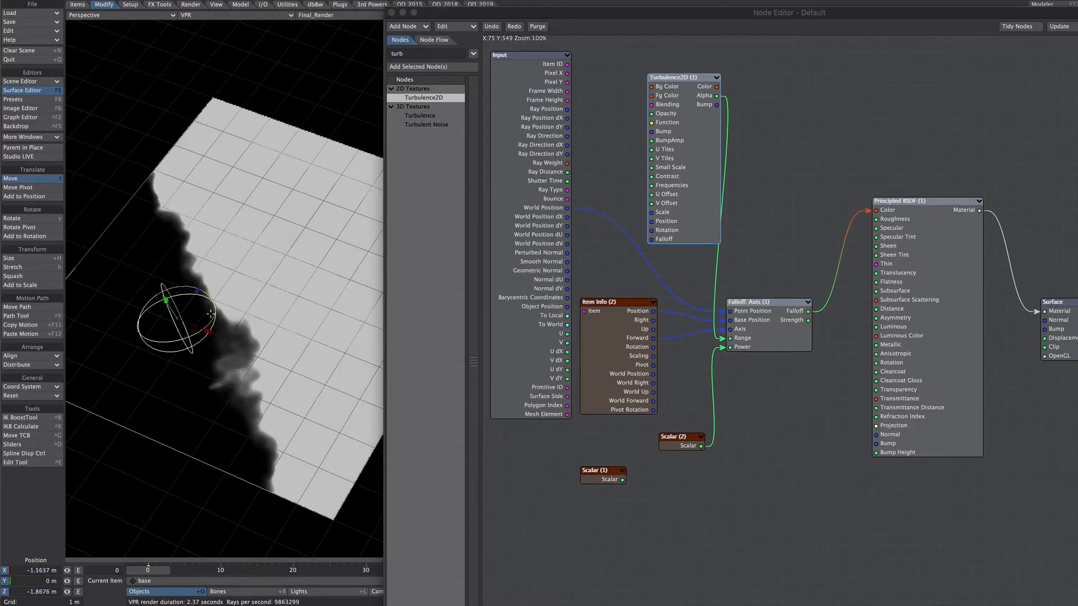
Rotate the base null and move it to about X -2.01 m, Z -1.26 m to shift the turbulent falloff edge.
left_click_drag(176, 321, 201, 296)
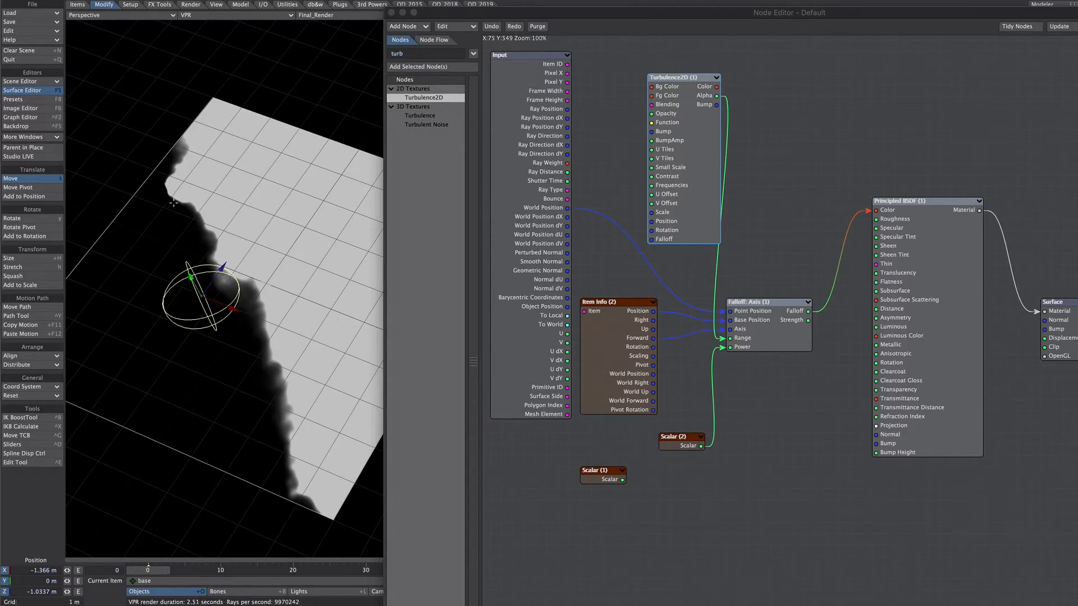
left_click_drag(235, 288, 266, 283)
key("y")
key("t")
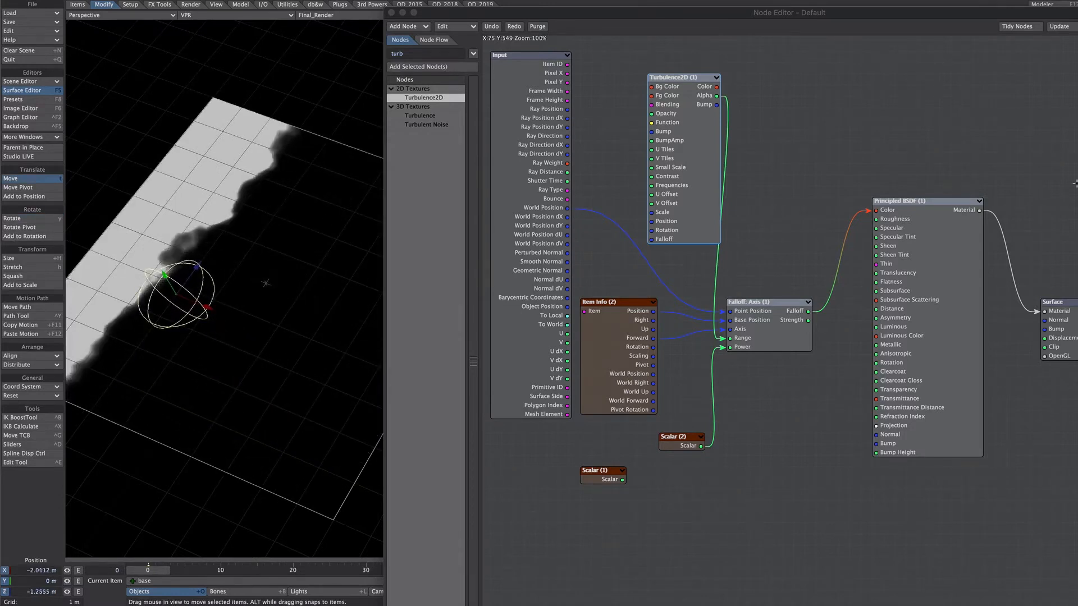
Delete the Turbulence2D, Falloff: Axis and both Scalar nodes while keeping Item Info.
left_click_drag(611, 76, 810, 324)
left_click_drag(807, 423, 604, 499, "shift")
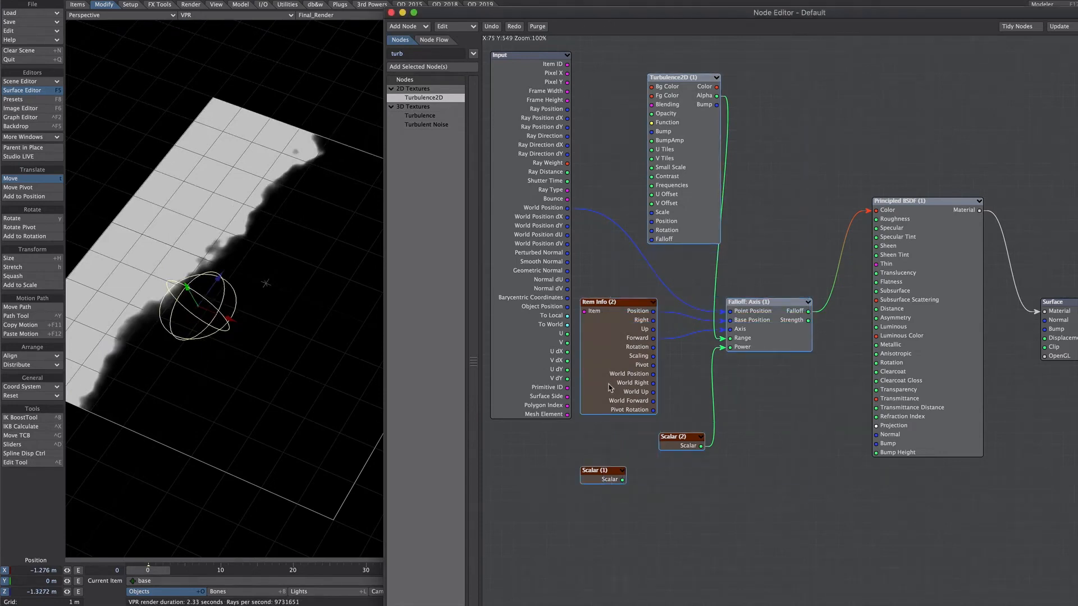
left_click(610, 388, "shift")
key("Delete")
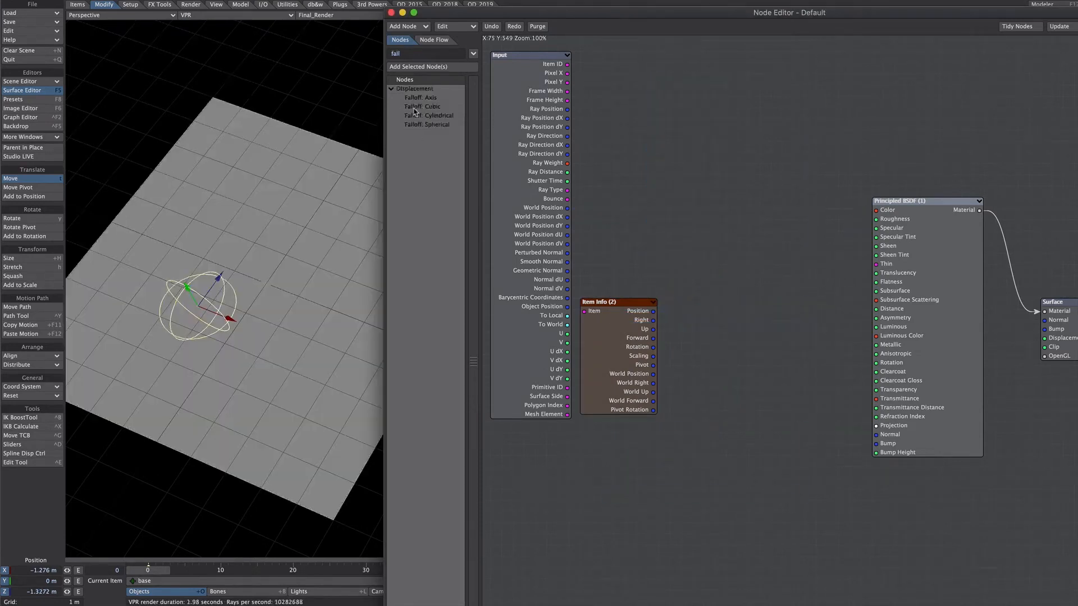
Add a Falloff: Cubic node and change the base null's item shape to Box.
double_click(431, 106)
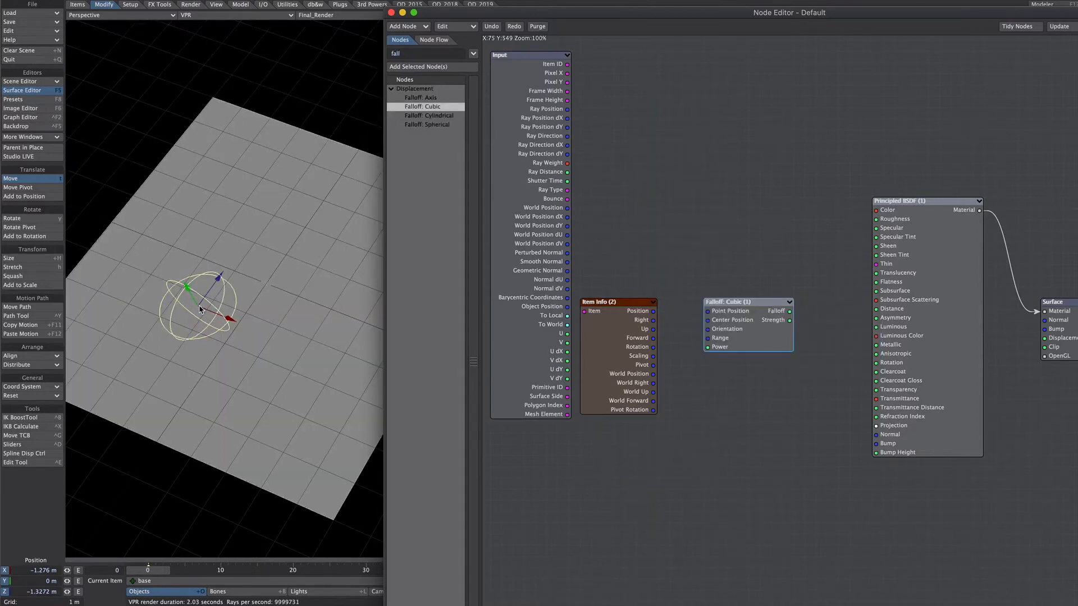
key("p")
left_click(768, 187)
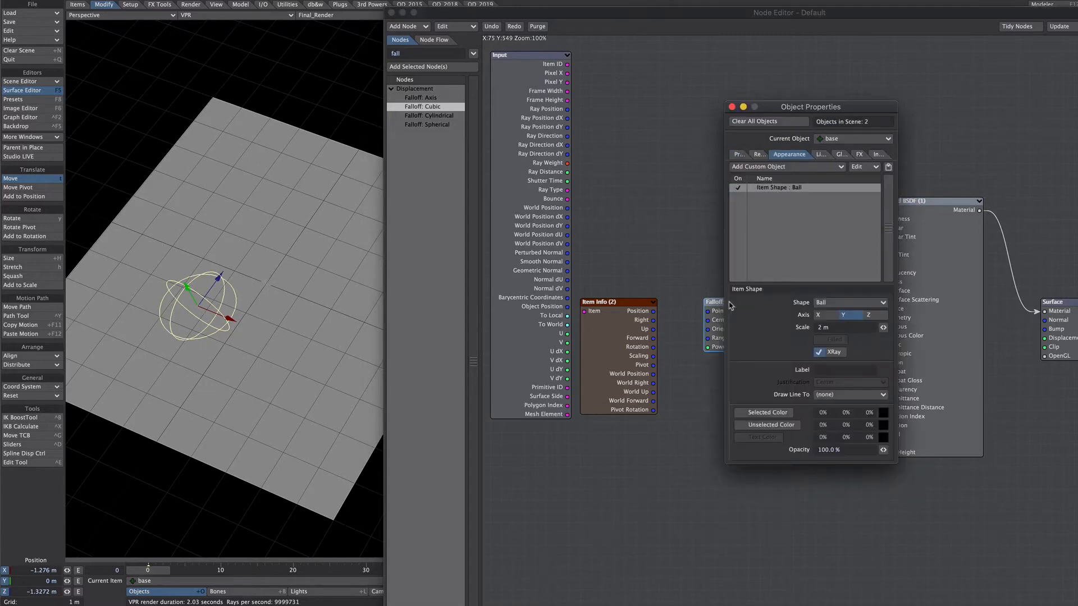
left_click(845, 302)
left_click(825, 294)
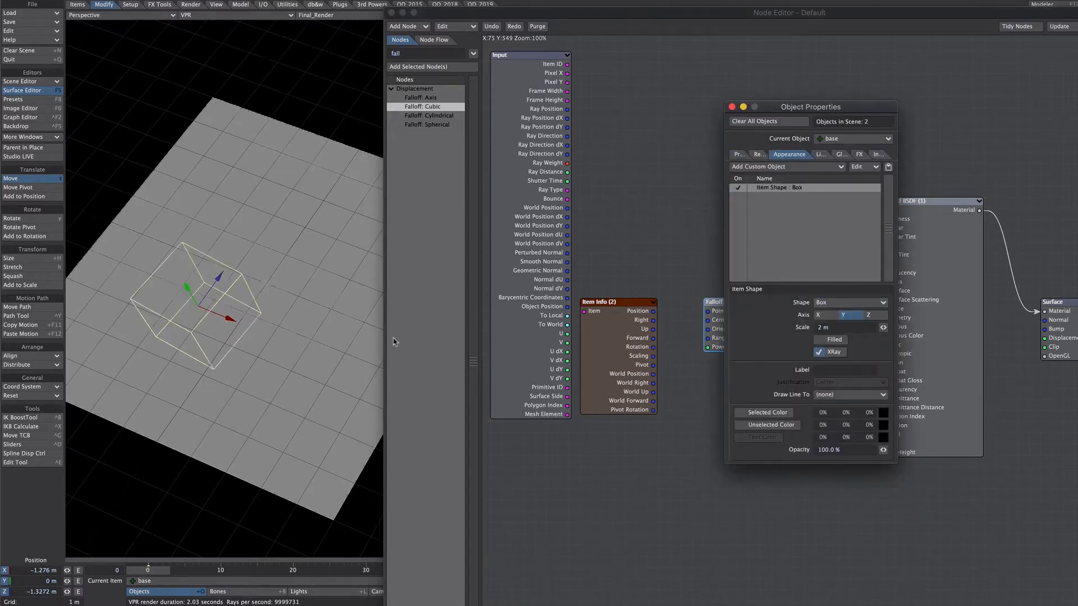
left_click(731, 107)
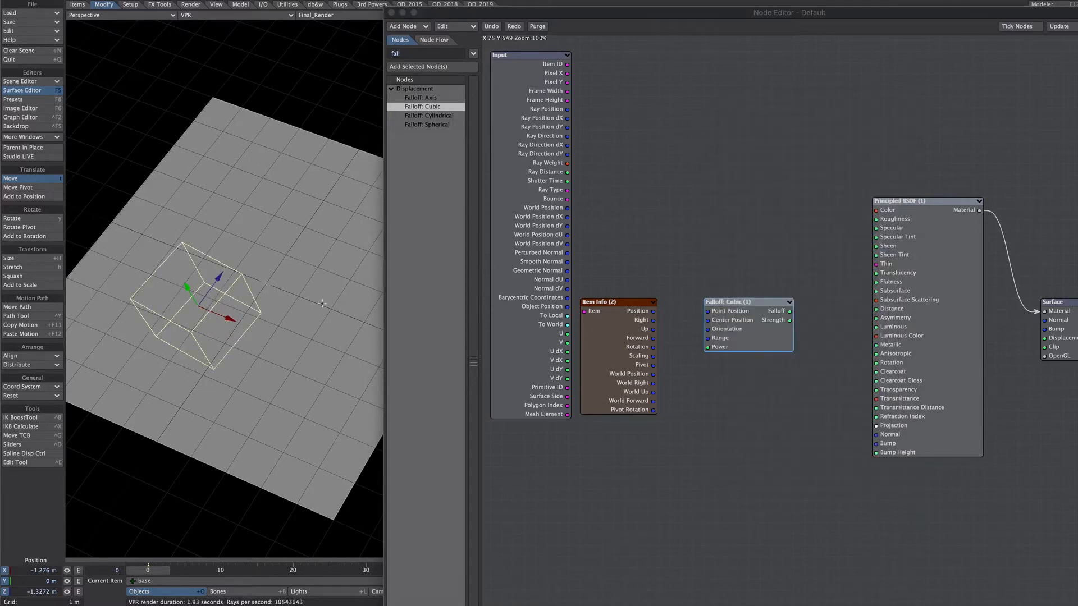
Move the base null to about X -1.40 m, Z -1.12 m.
right_click(202, 301)
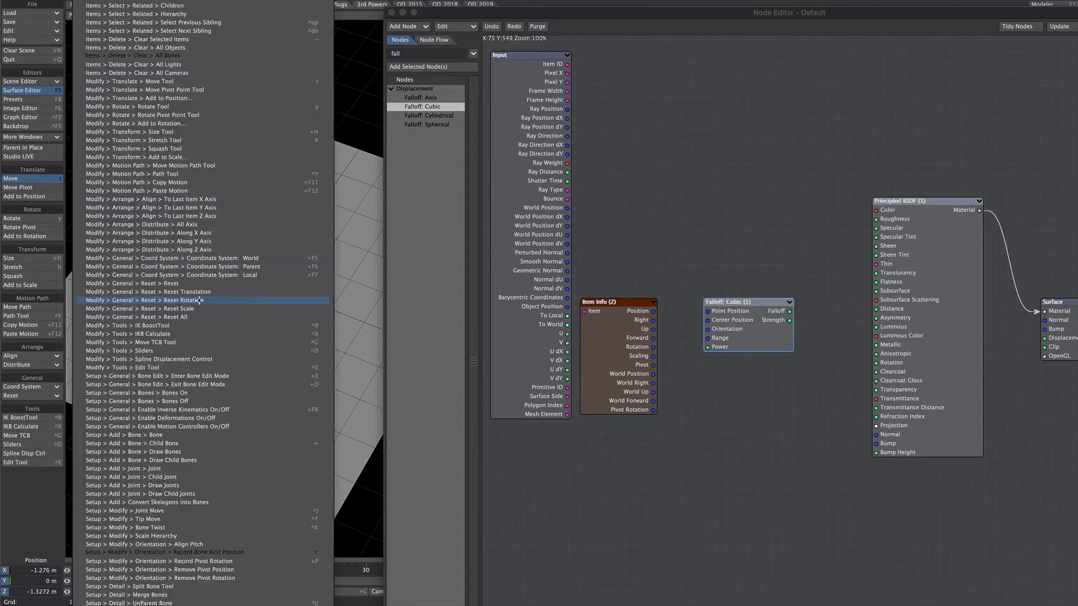
left_click(367, 295)
mouse_move(367, 296)
left_mouse_down()
mouse_move(435, 273)
mouse_move(369, 286)
left_mouse_up()
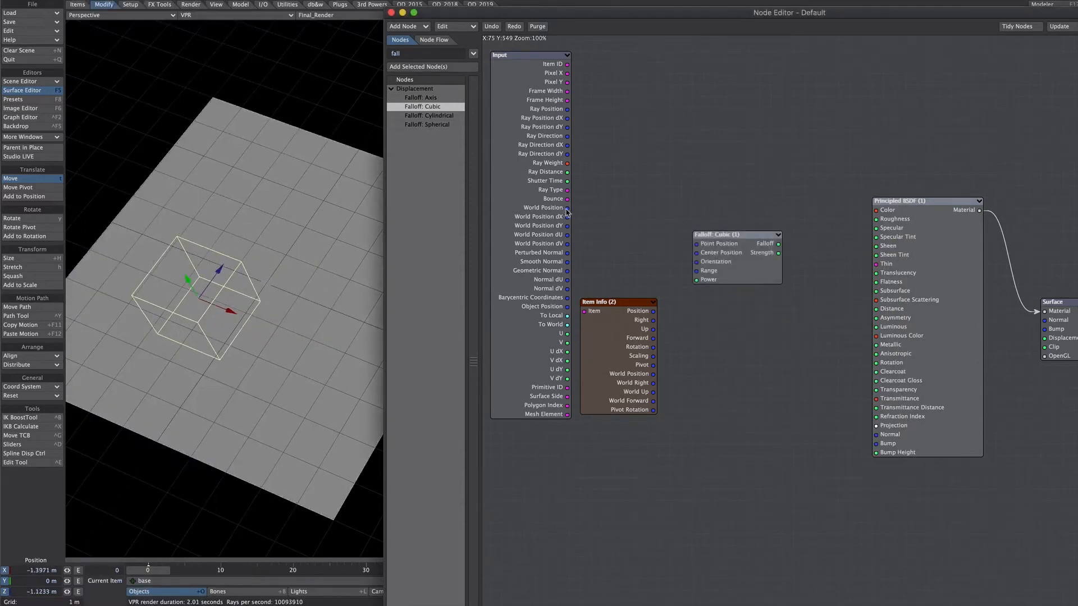
Wire World Position and the Item Info's Position, Rotation and Scaling into Falloff: Cubic, and its Falloff output into the material's Color.
left_click_drag(567, 208, 718, 245)
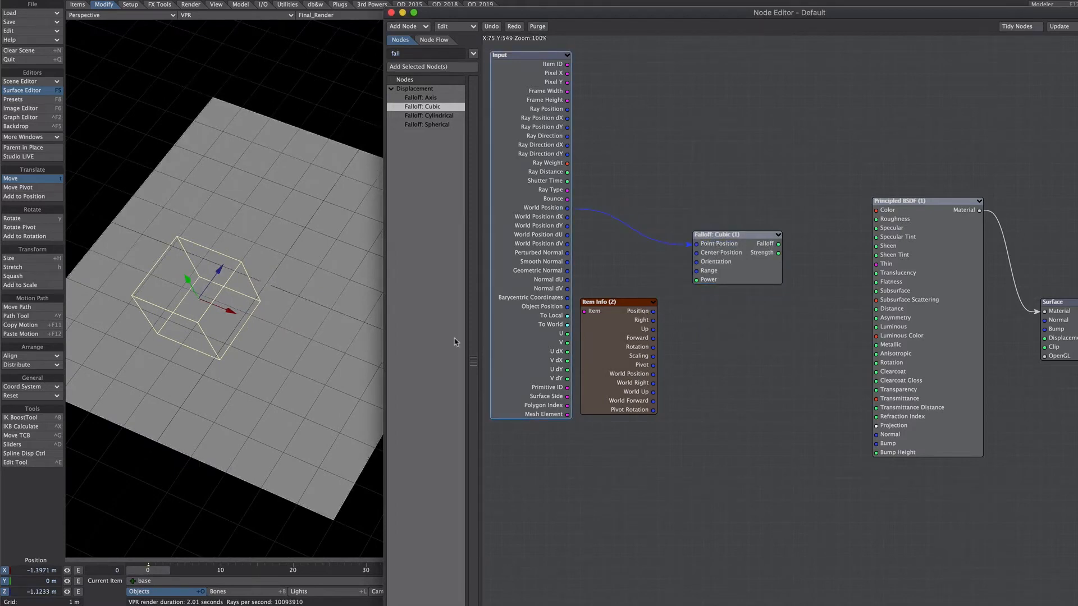
left_click_drag(653, 311, 711, 254)
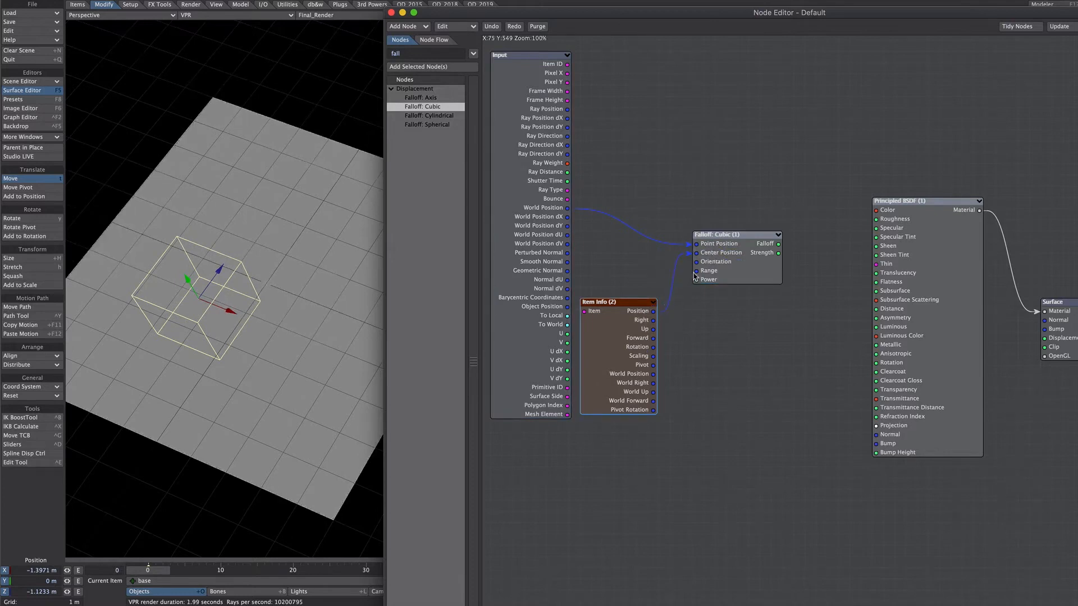
left_click_drag(653, 348, 703, 267)
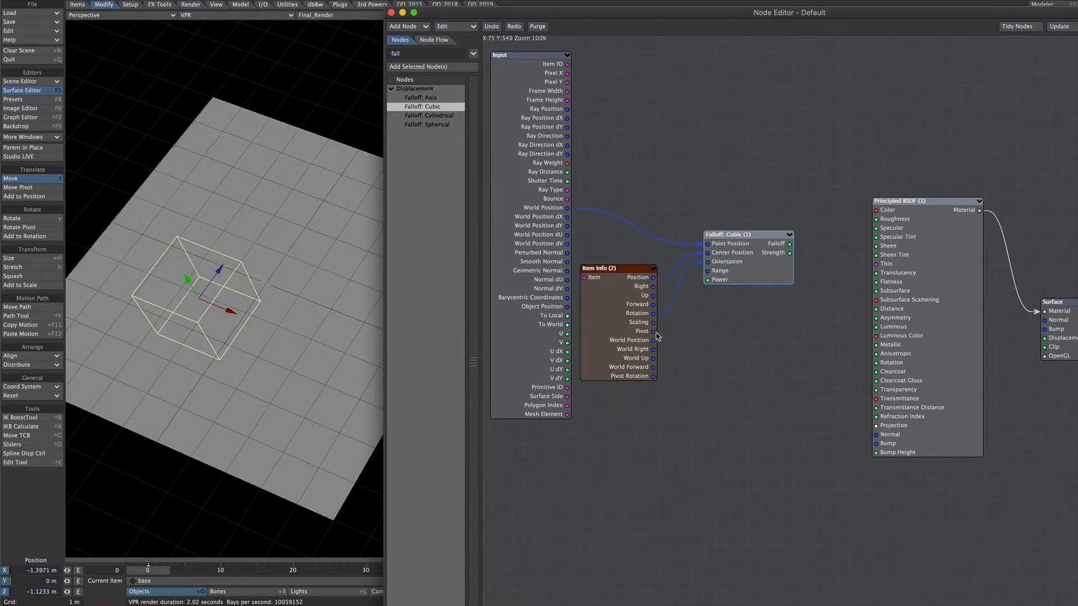
left_click_drag(654, 322, 889, 213)
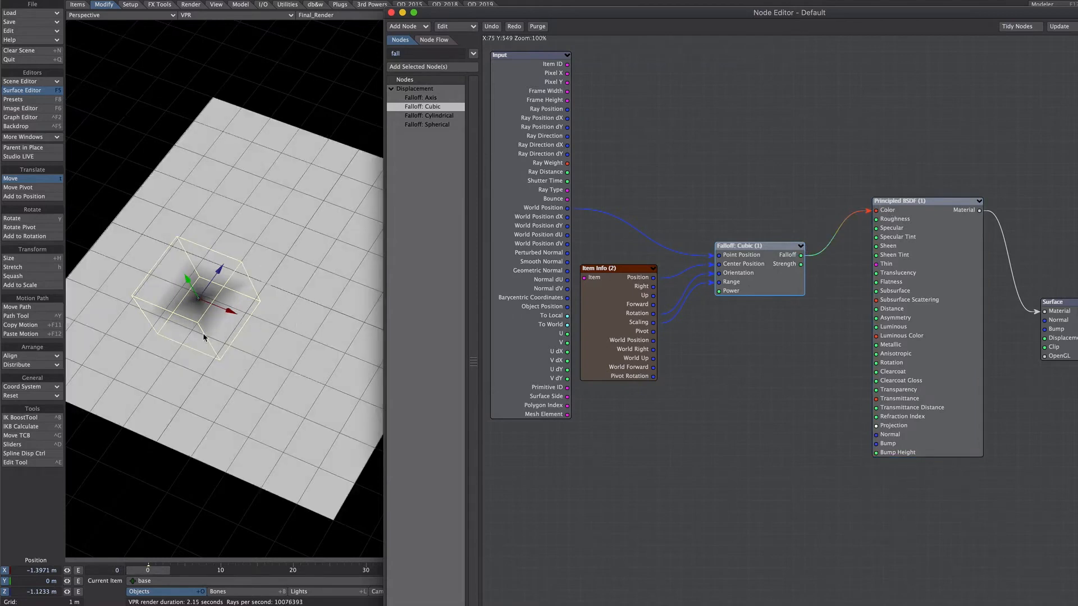
Add a Scalar node wired into Falloff: Cubic's Power input and set the falloff type to Inverse Power.
type("s")
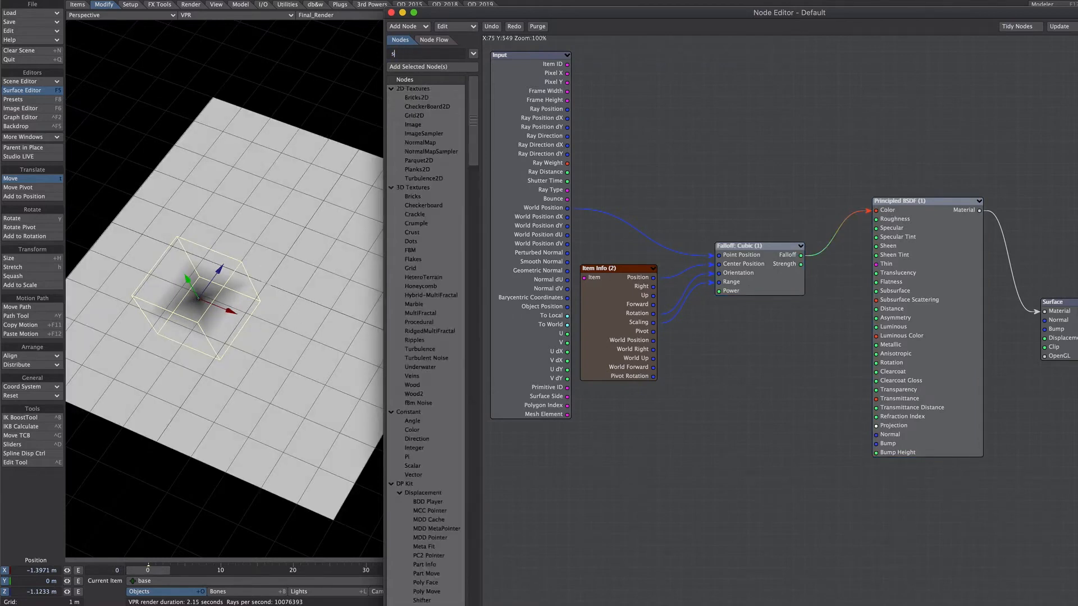
left_click_drag(656, 412, 729, 293)
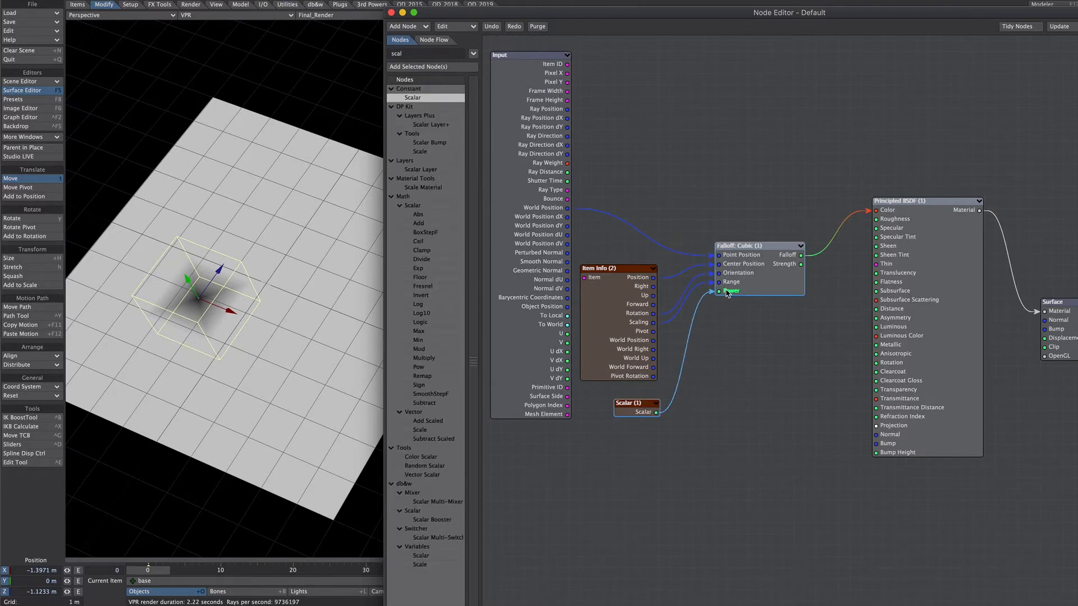
double_click(734, 269)
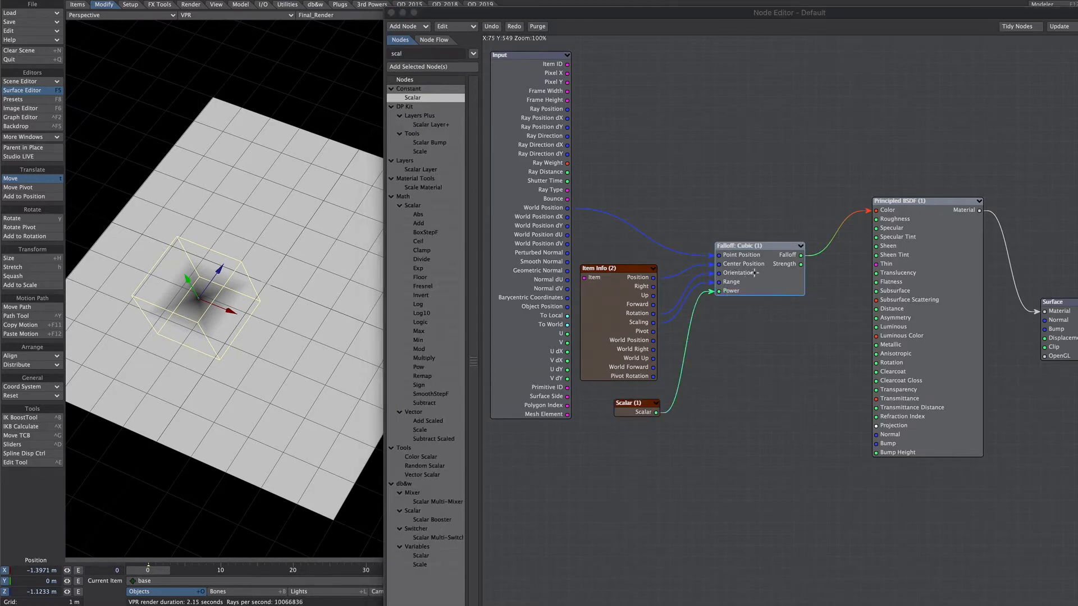
left_click(488, 185)
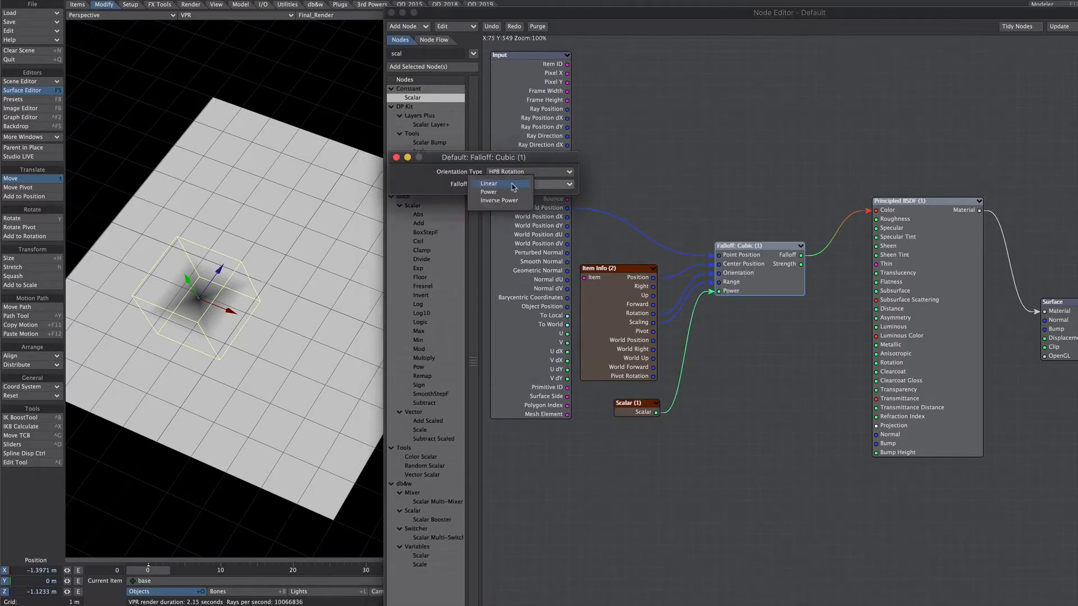
left_click(498, 198)
left_click(396, 157)
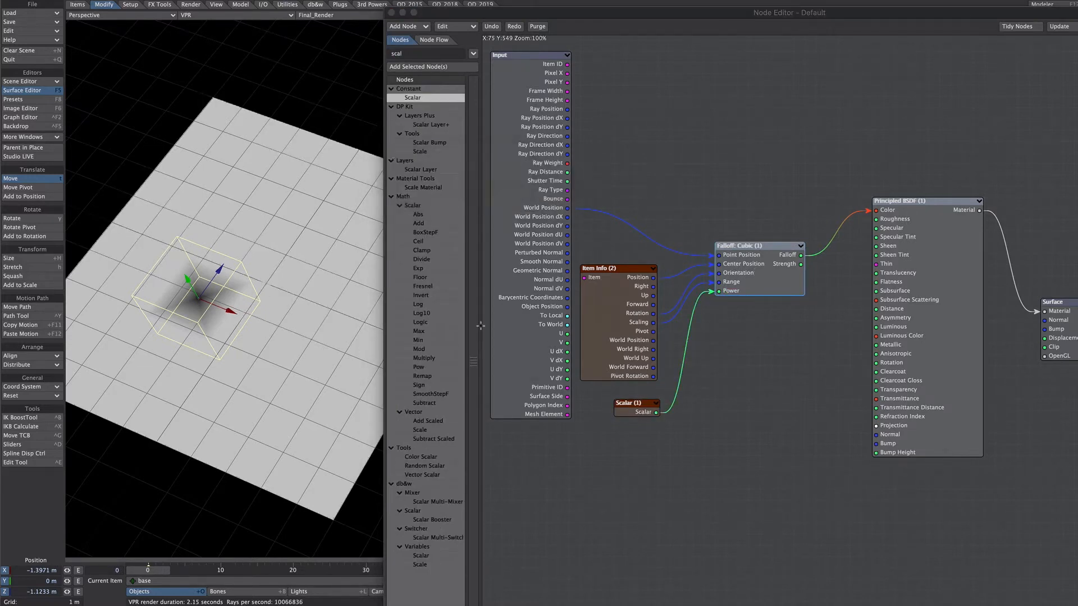
Set the Scalar node's value to 0.01 to sharpen the cubic falloff's edge.
double_click(630, 408)
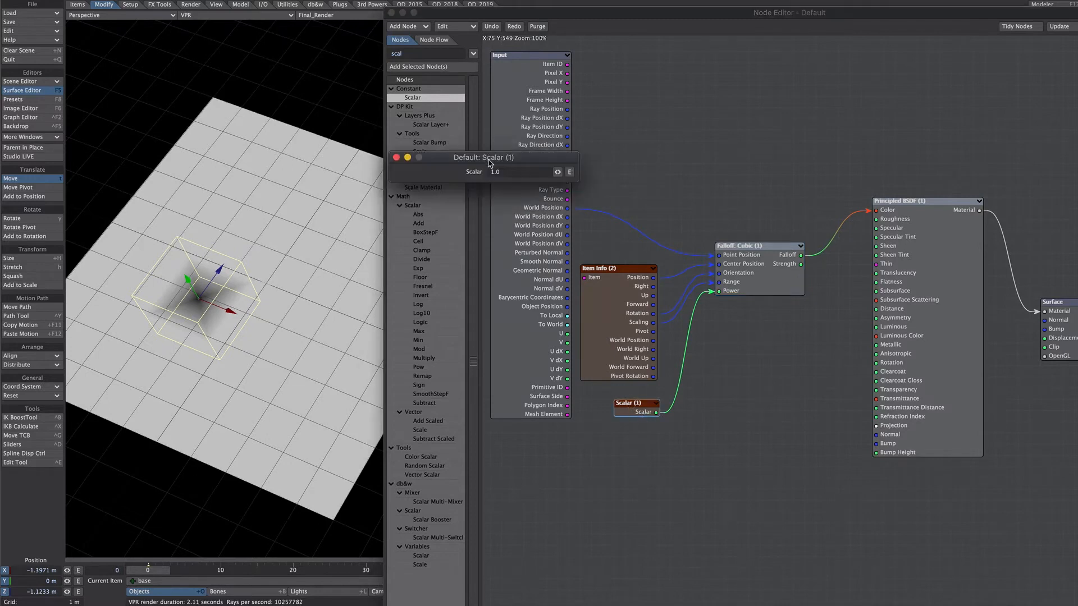
left_click_drag(504, 170, 476, 184)
type(".")
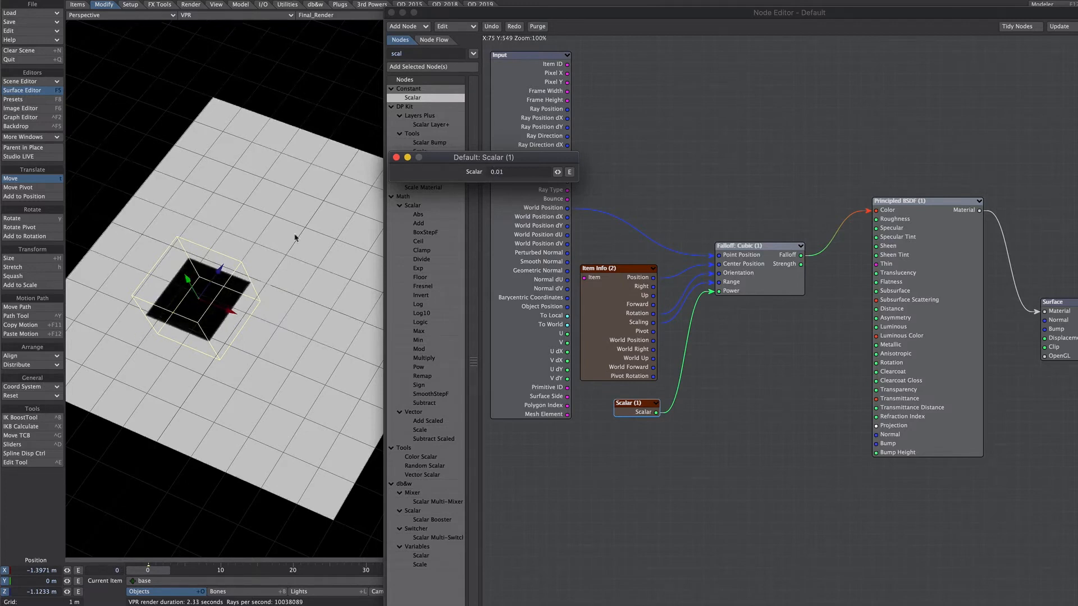
left_click(396, 158)
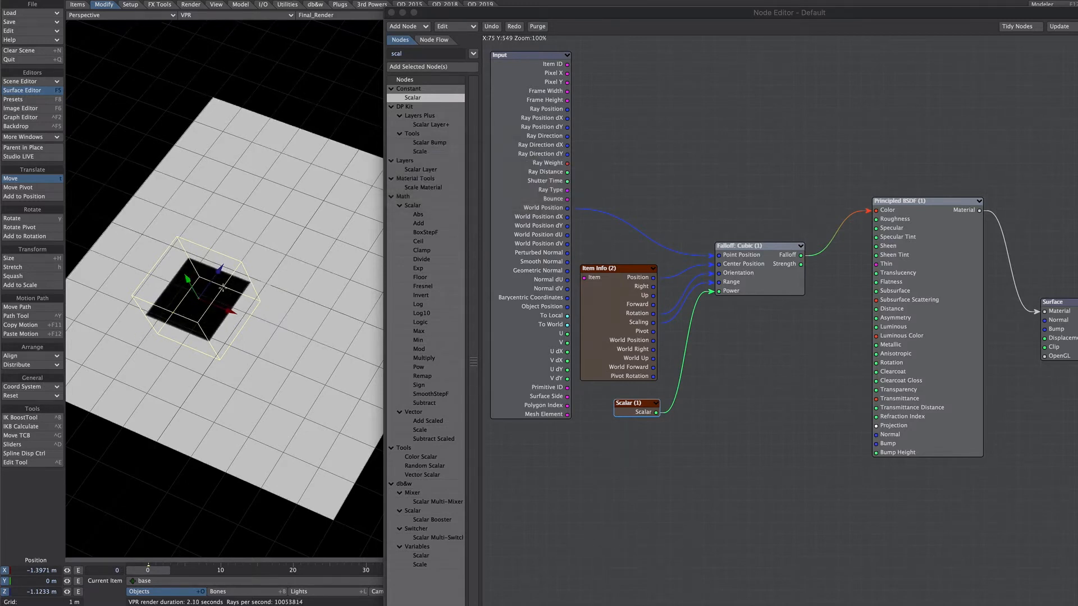
Move the base null to about X -1.38 m, Z -0.26 m and rotate its heading to about -31.8°.
left_click_drag(223, 286, 234, 250)
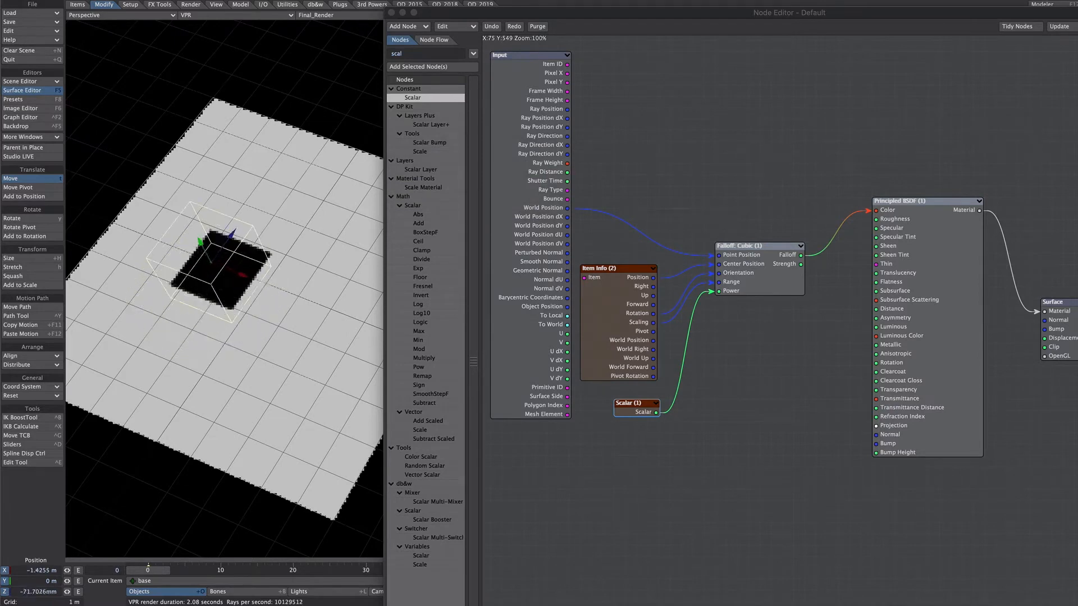
left_click_drag(218, 275, 220, 278)
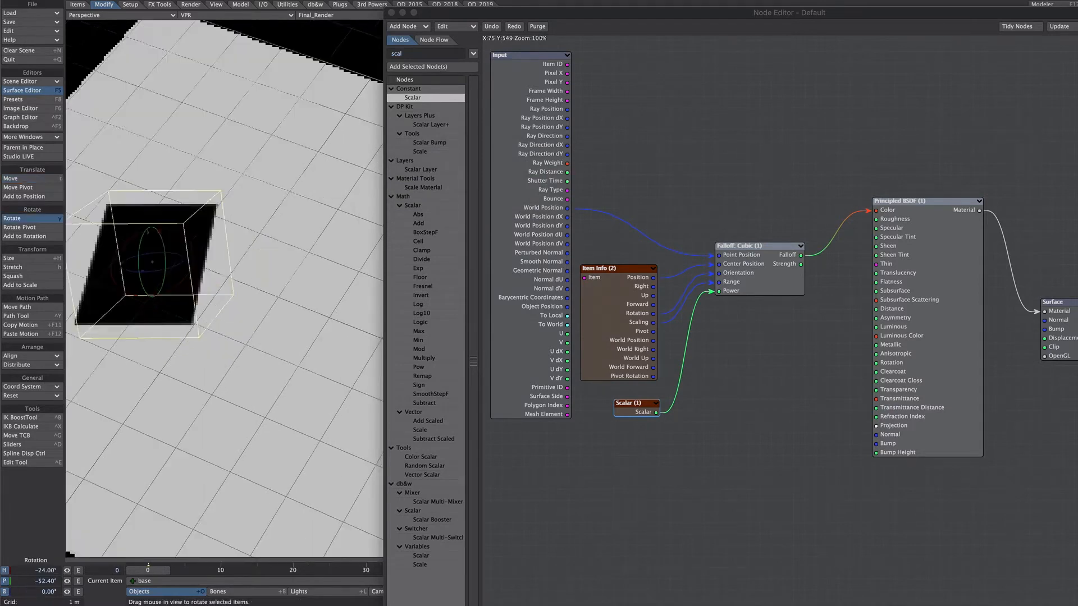
left_click_drag(151, 253, 243, 275, "alt+shift")
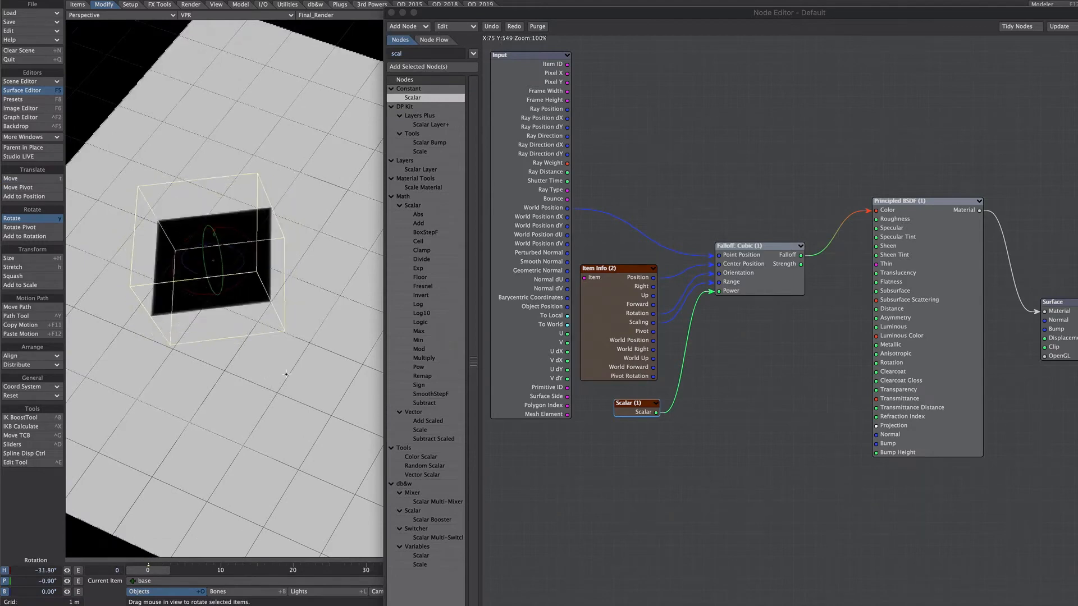
Raise the base null above the plane to about Y 0.83 m.
key("t")
left_click_drag(203, 239, 174, 194)
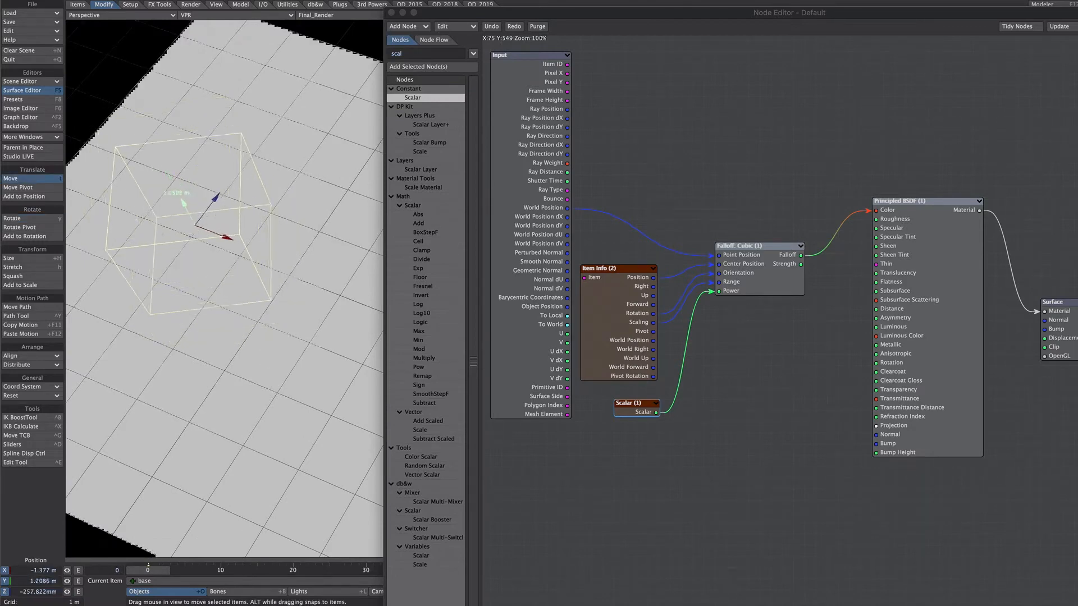
left_click_drag(174, 193, 180, 205)
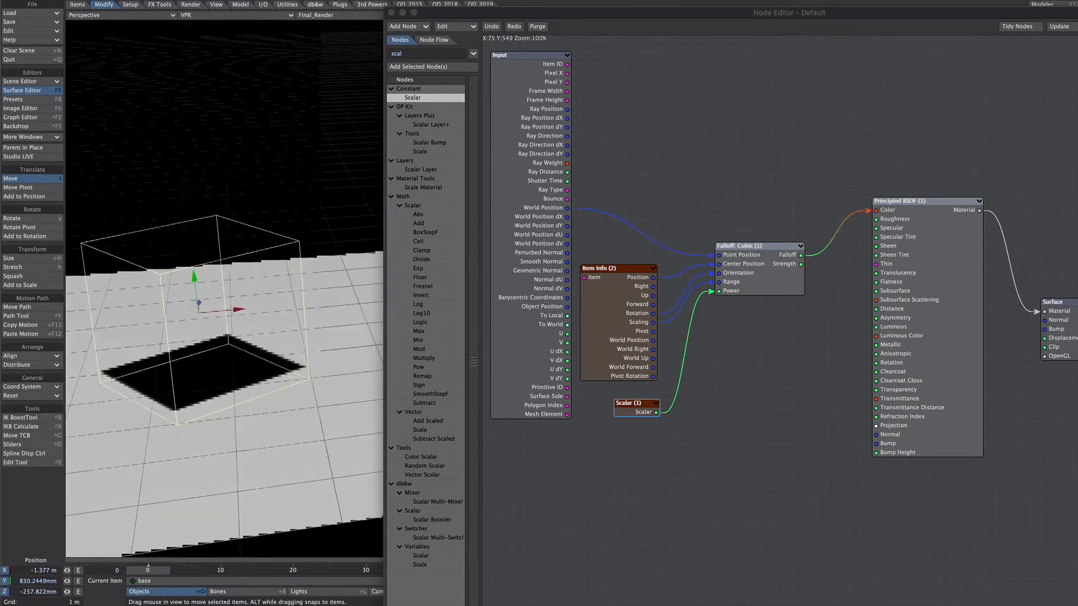
Tilt the base null and shift it vertically to change where its box cuts the plane.
key("y")
left_click_drag(181, 306, 103, 150)
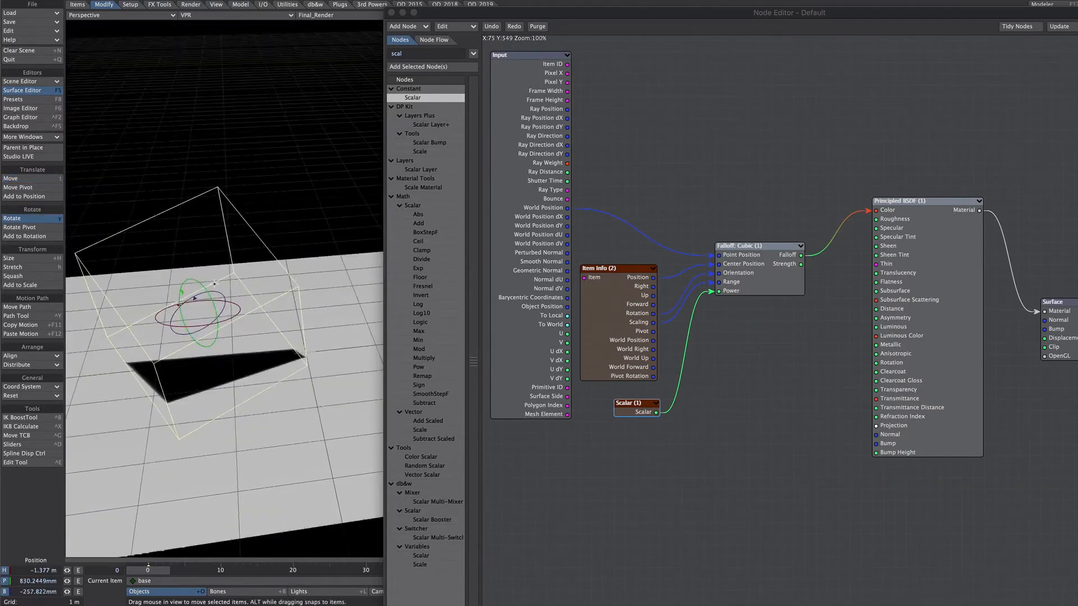
key("t")
left_click_drag(191, 275, 188, 228)
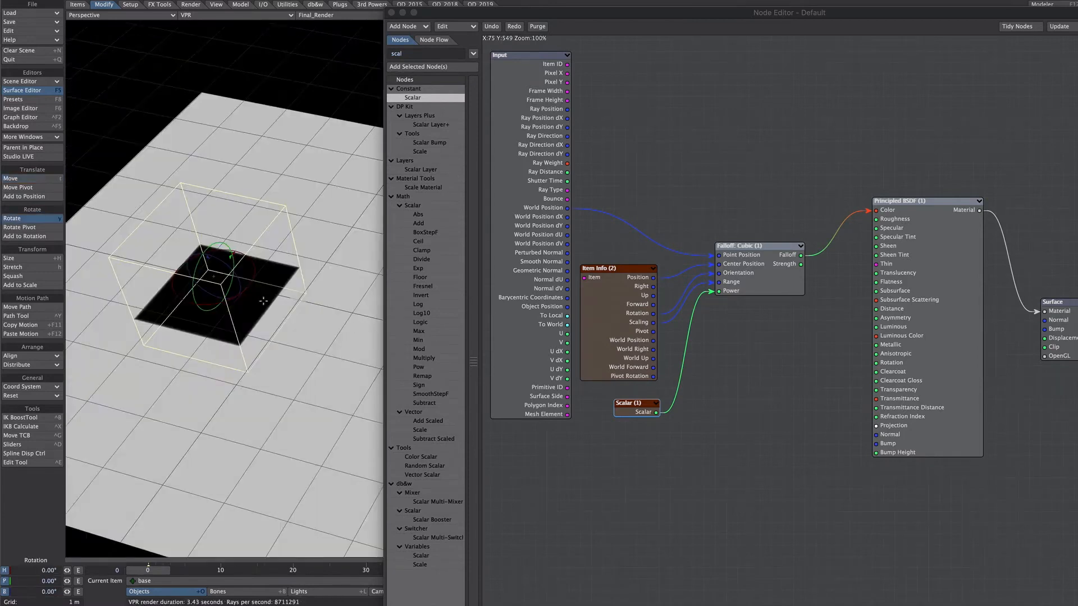
Enlarge the base null to a scale of about 1.81, 1.84, 1.89 and rotate it on the plane.
key("h")
left_click_drag(234, 252, 297, 185)
left_click_drag(248, 285, 289, 295)
left_click_drag(234, 252, 272, 291)
key("y")
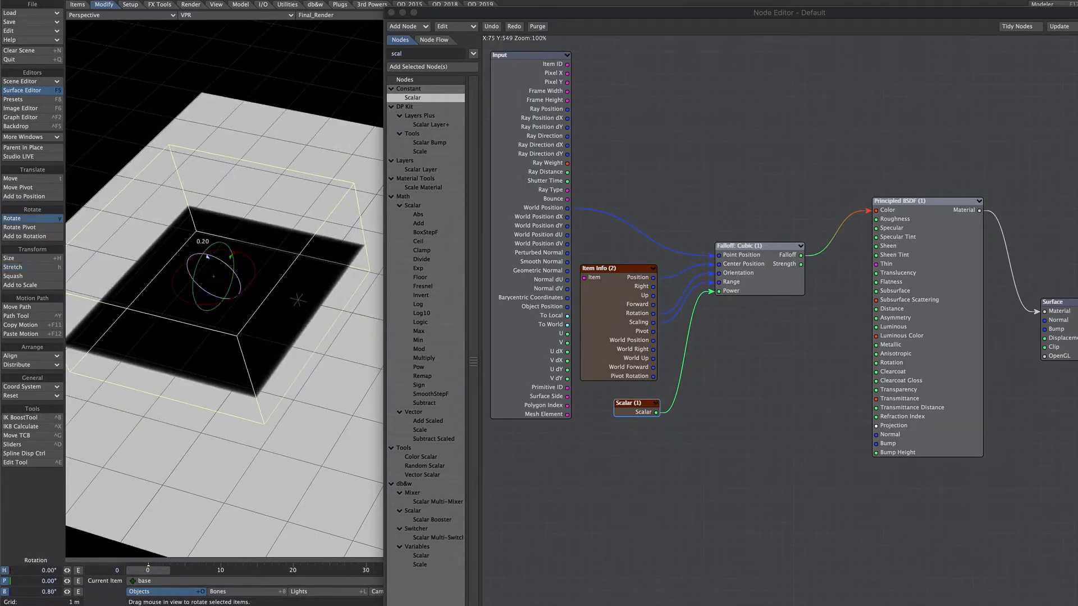
left_click_drag(207, 256, 233, 255)
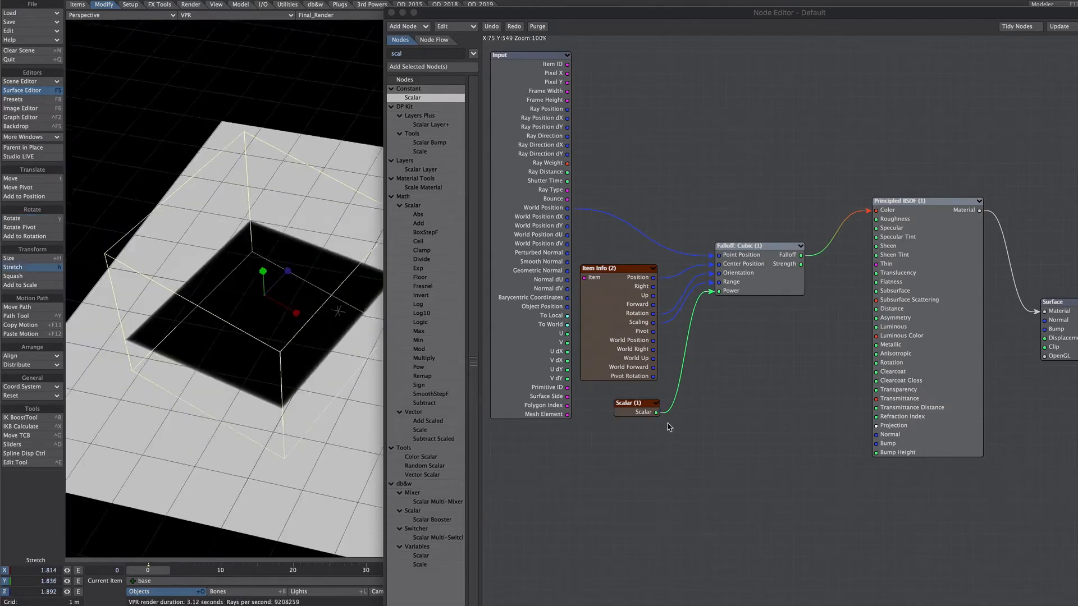
Set the Scalar node's value to 0.1 and select the Item Info, Scalar and Falloff: Cubic nodes together.
double_click(635, 408)
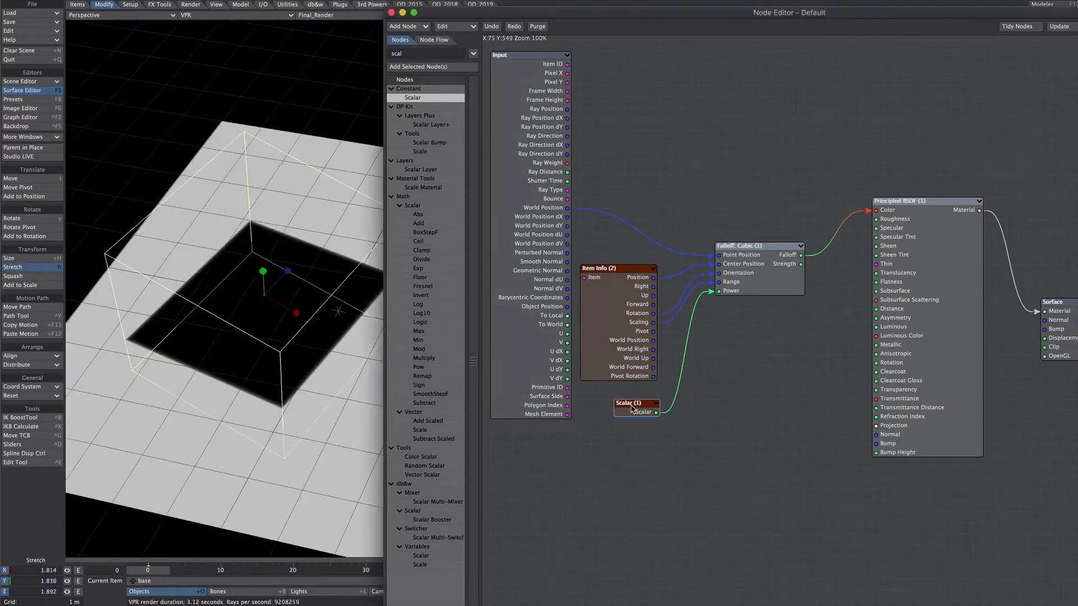
left_click_drag(497, 173, 526, 171)
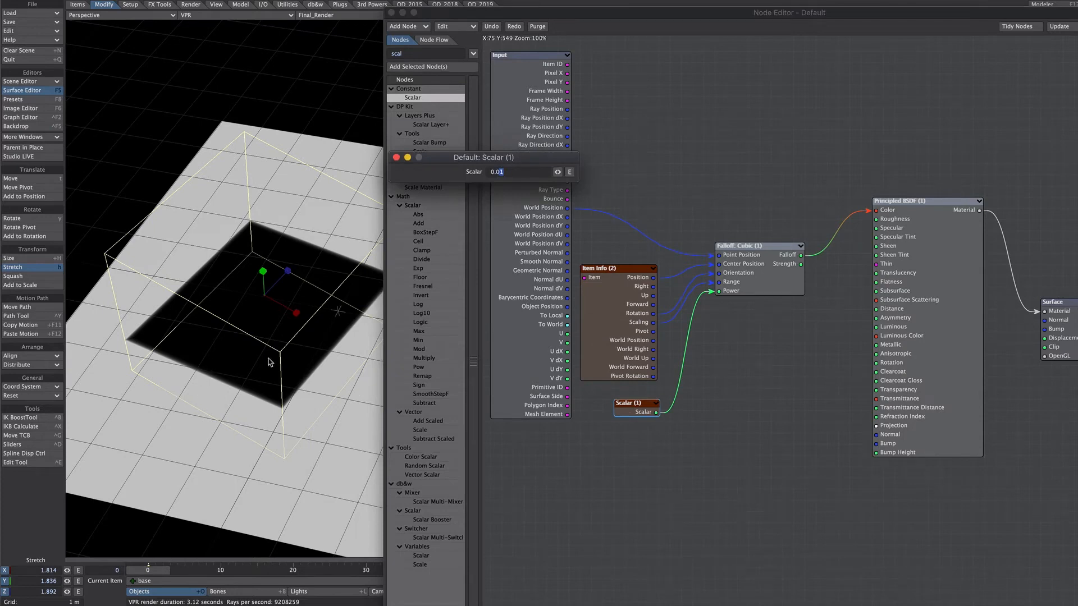
type("1")
key("Return")
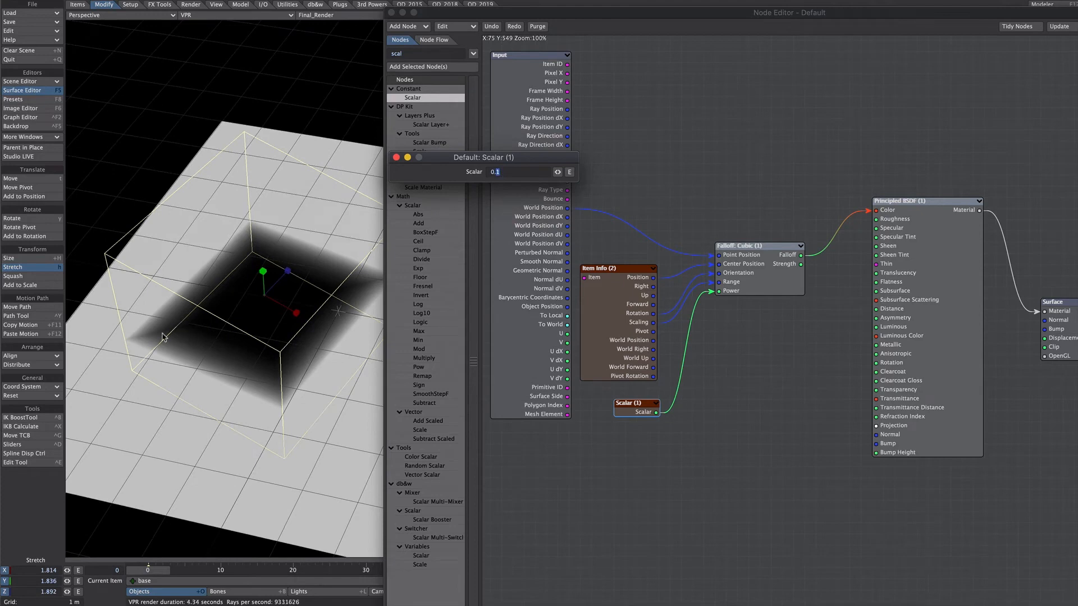
left_click_drag(797, 154, 736, 180)
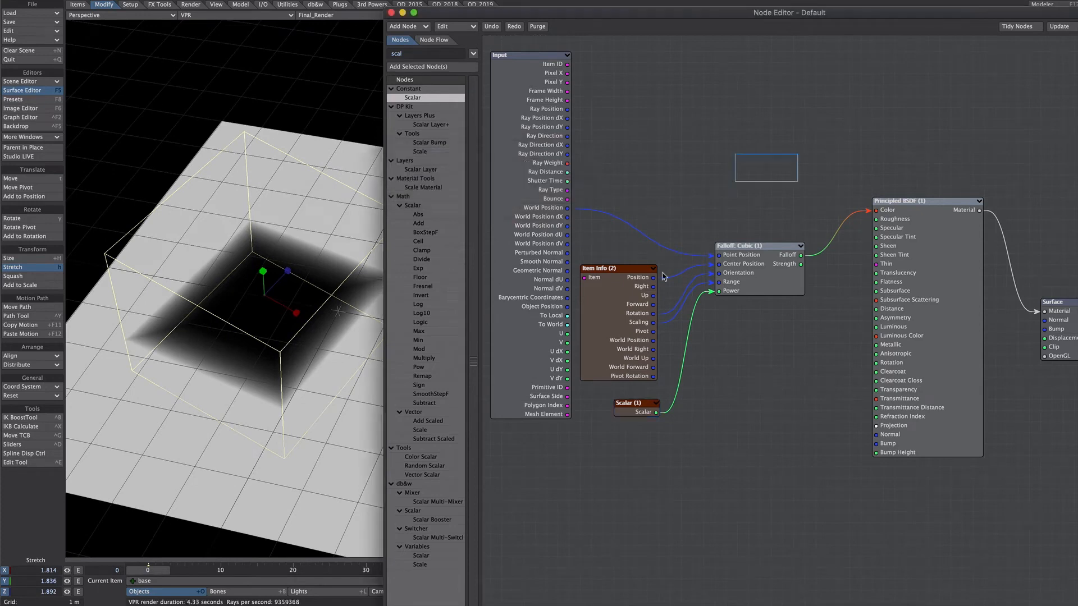
left_click_drag(635, 411, 617, 438)
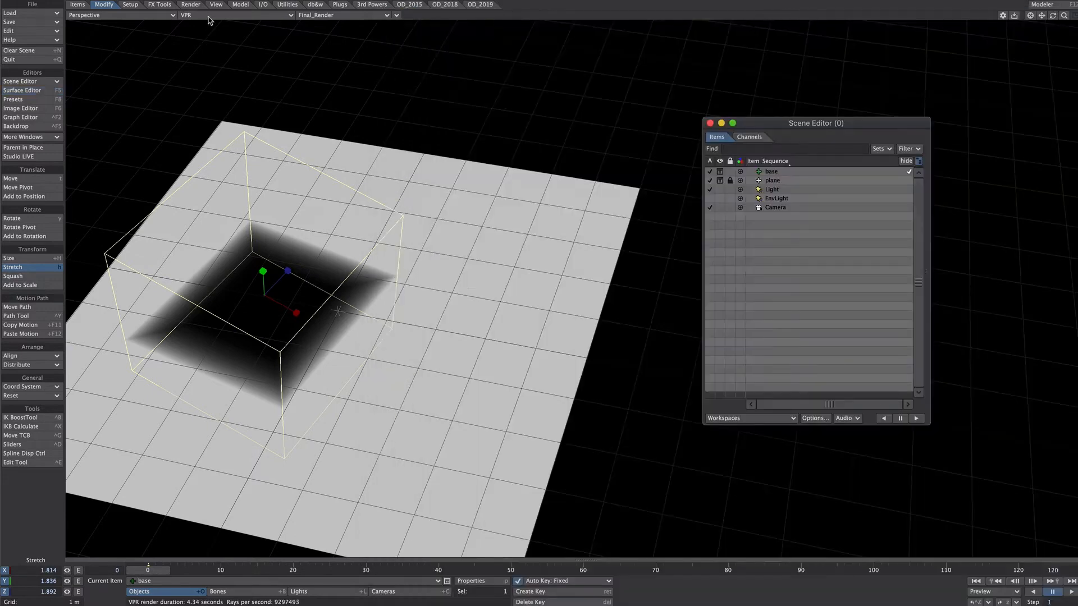
Switch the viewport to Textured Shaded Solid Wireframe and clear the plane object from the scene.
left_click(209, 16)
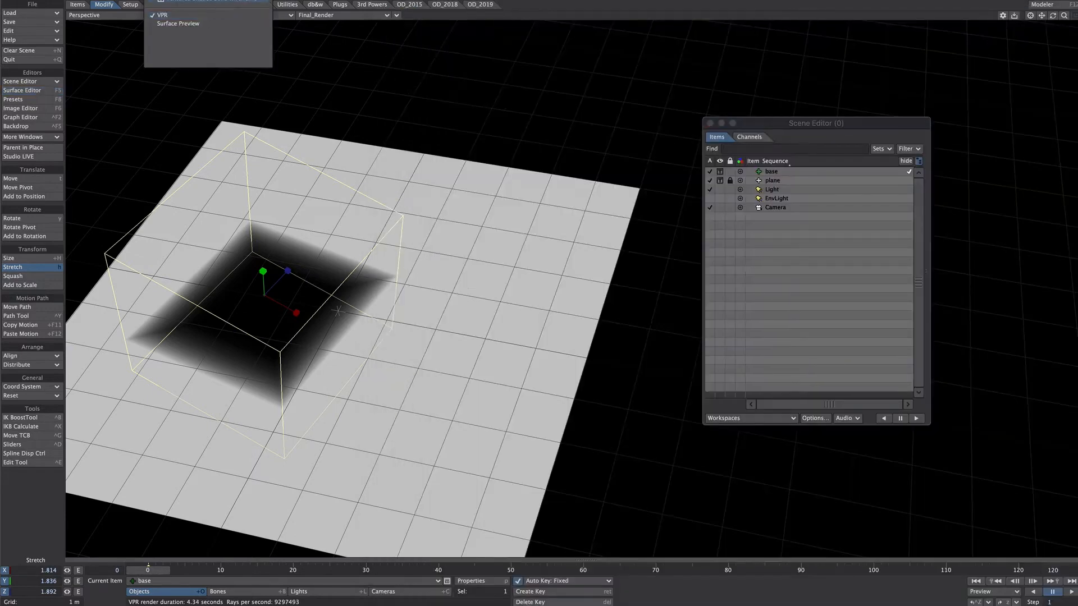
left_click(207, 1)
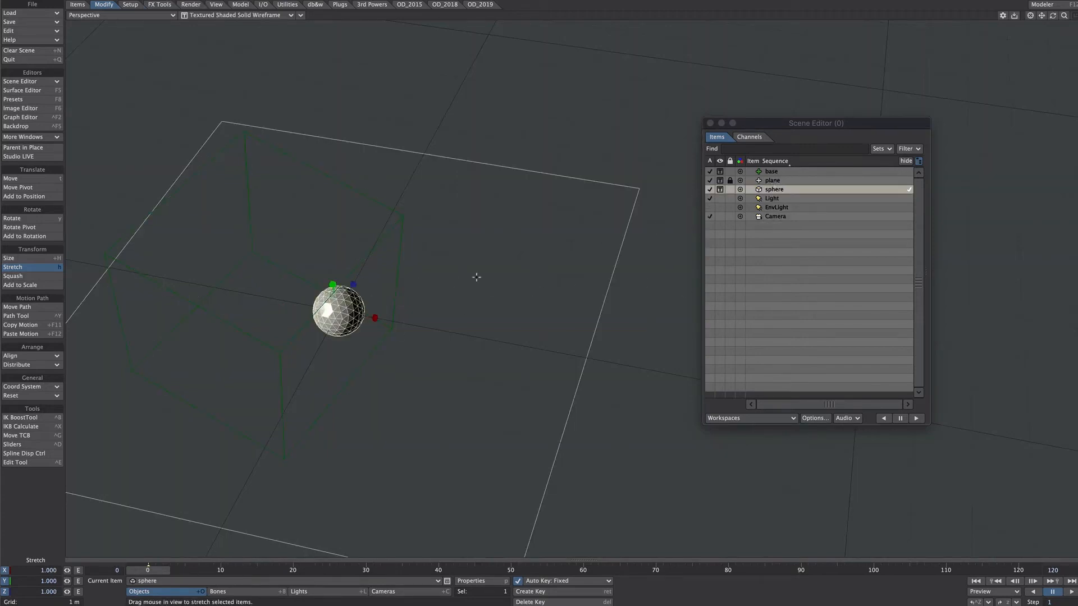
left_click(773, 181)
key("minus")
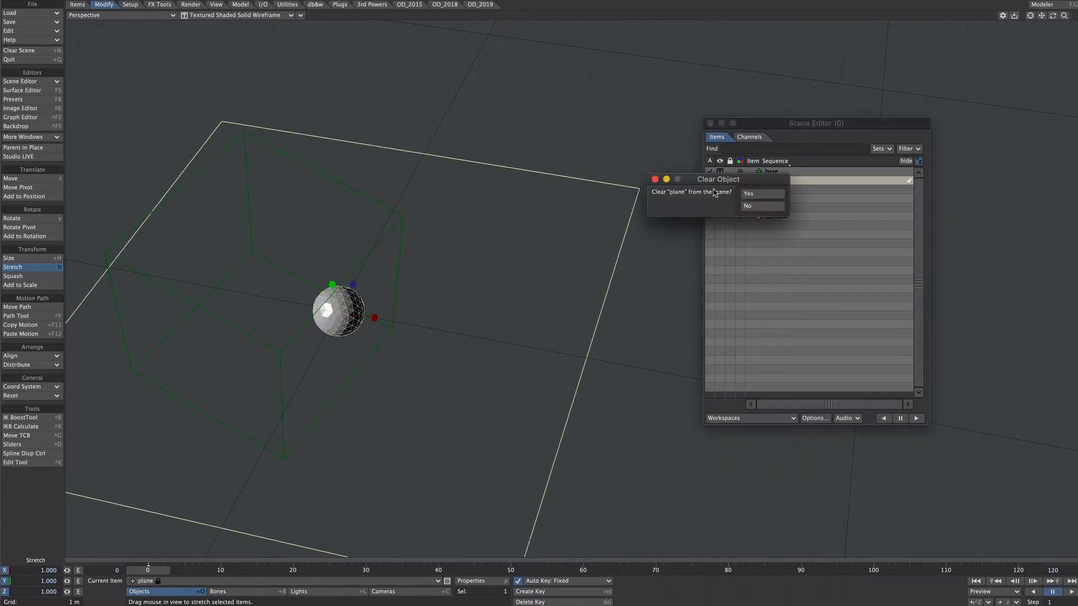
left_click(756, 193)
Create the sphere_inst instancing item from the sphere and open its Instance Generator.
left_click_drag(476, 289, 456, 271, "alt")
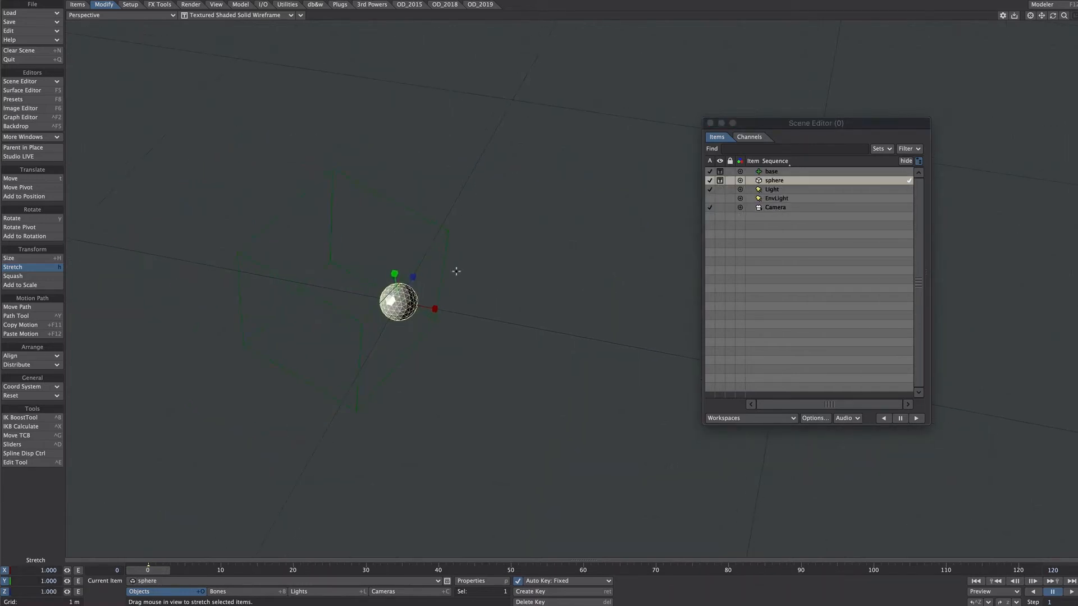
key("ctrl+i")
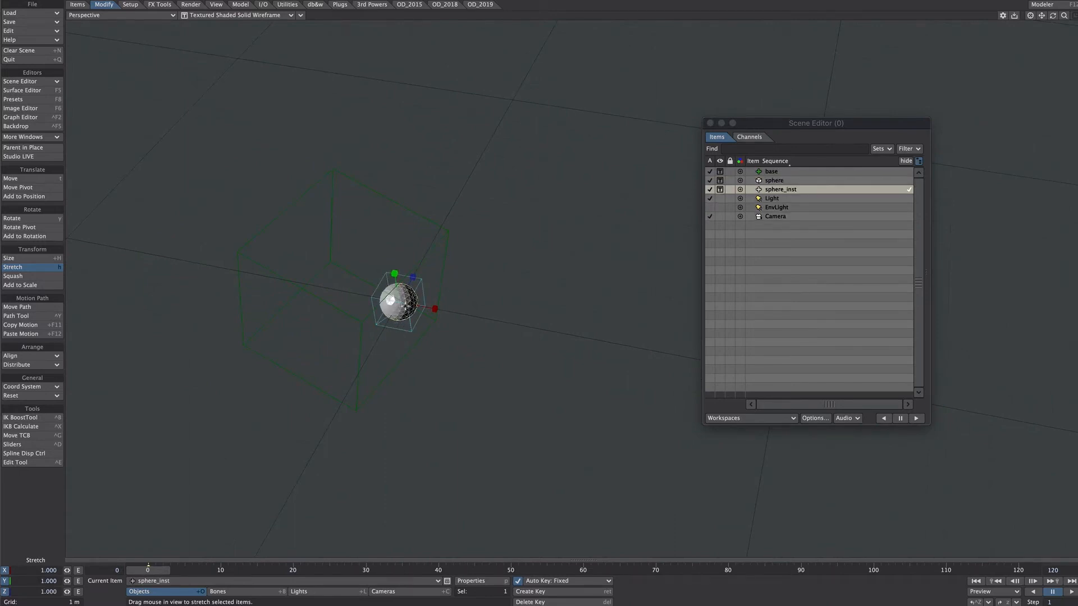
key("p")
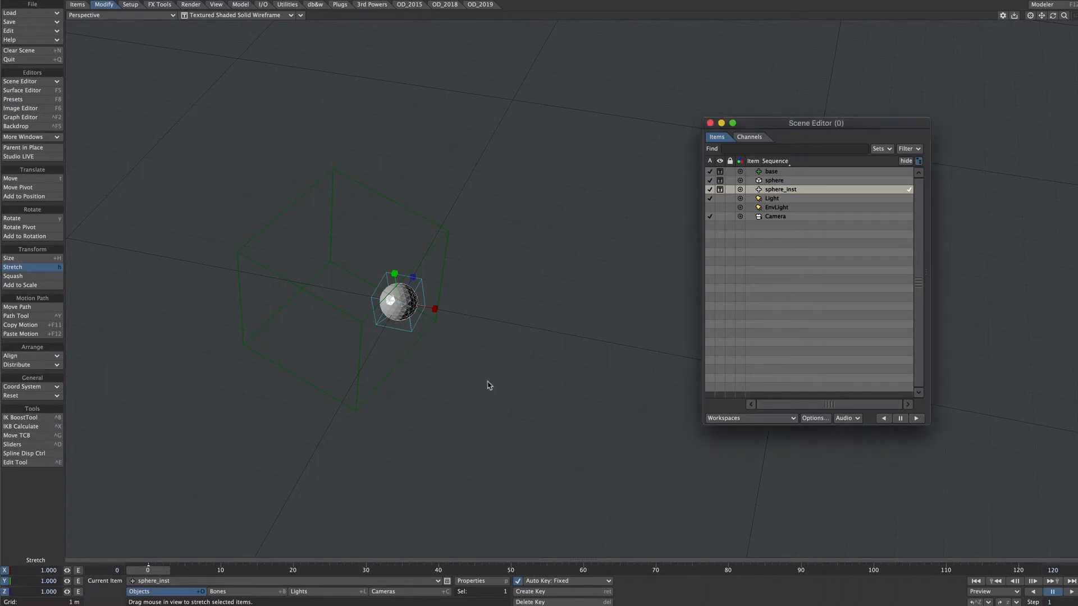
right_click(414, 370)
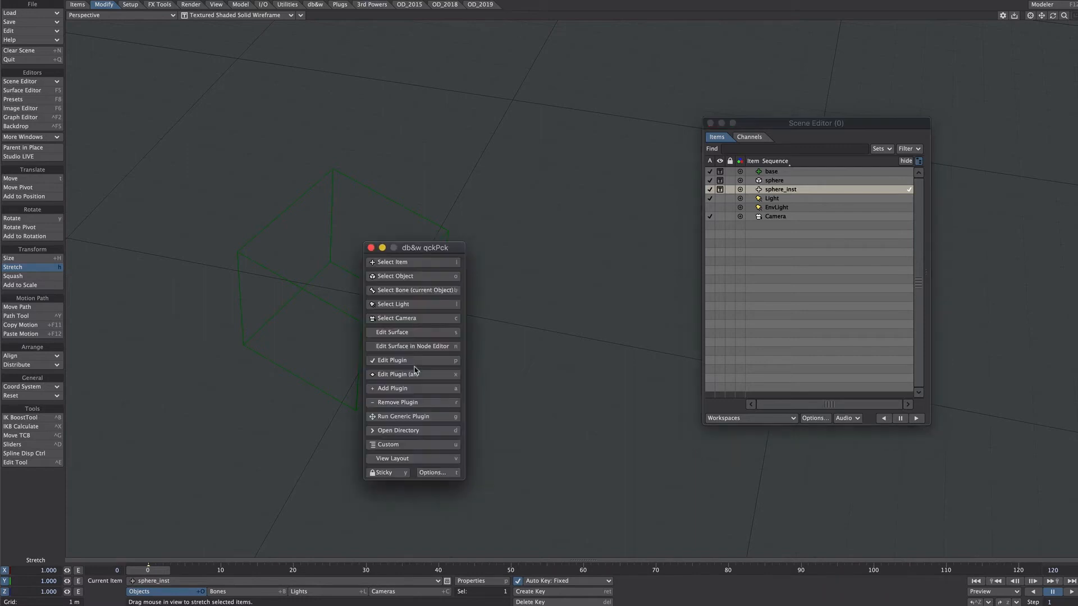
left_click(415, 371)
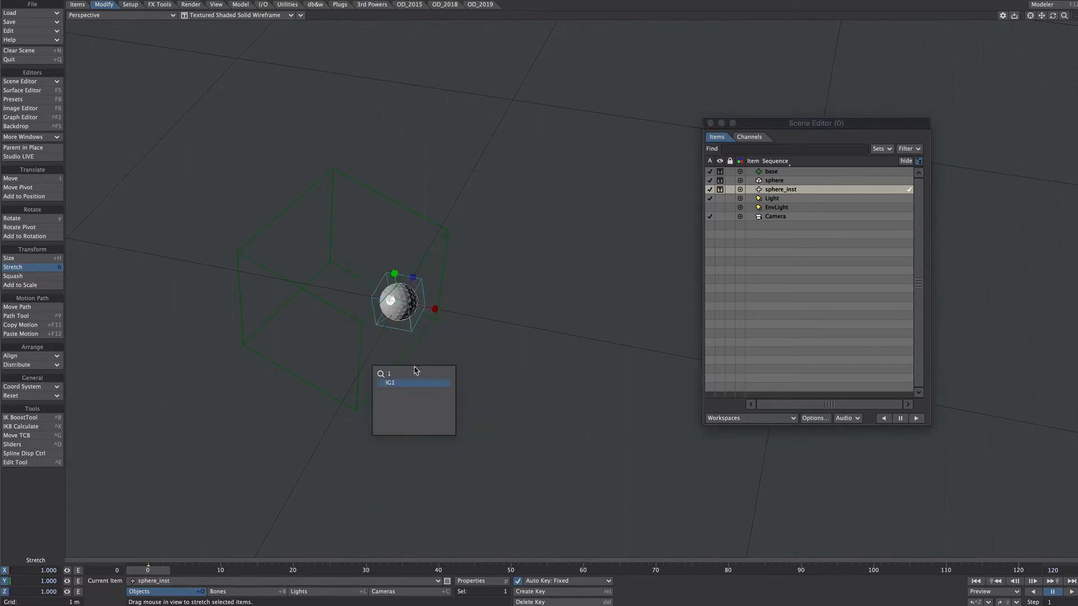
left_click(416, 372)
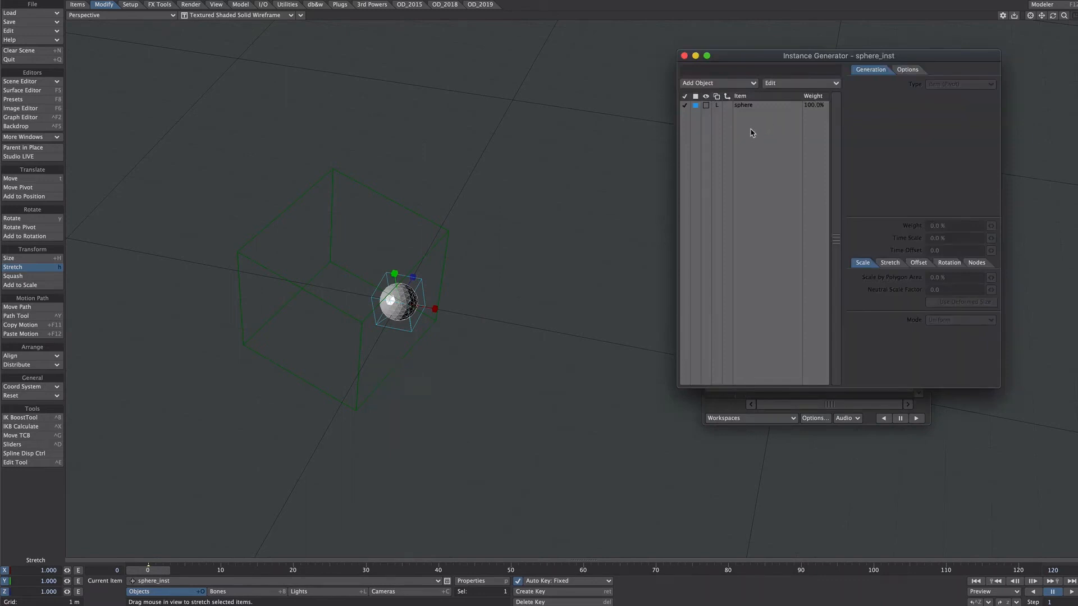
Set the sphere's instance generation type to Rectangular Array.
left_click(751, 106)
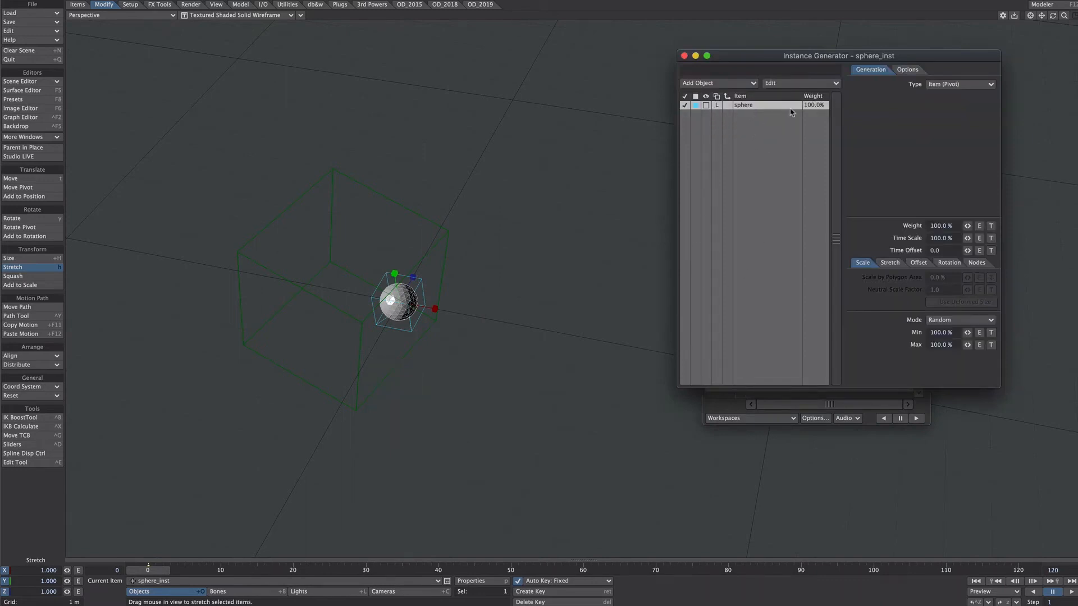
left_click(954, 84)
left_click(974, 135)
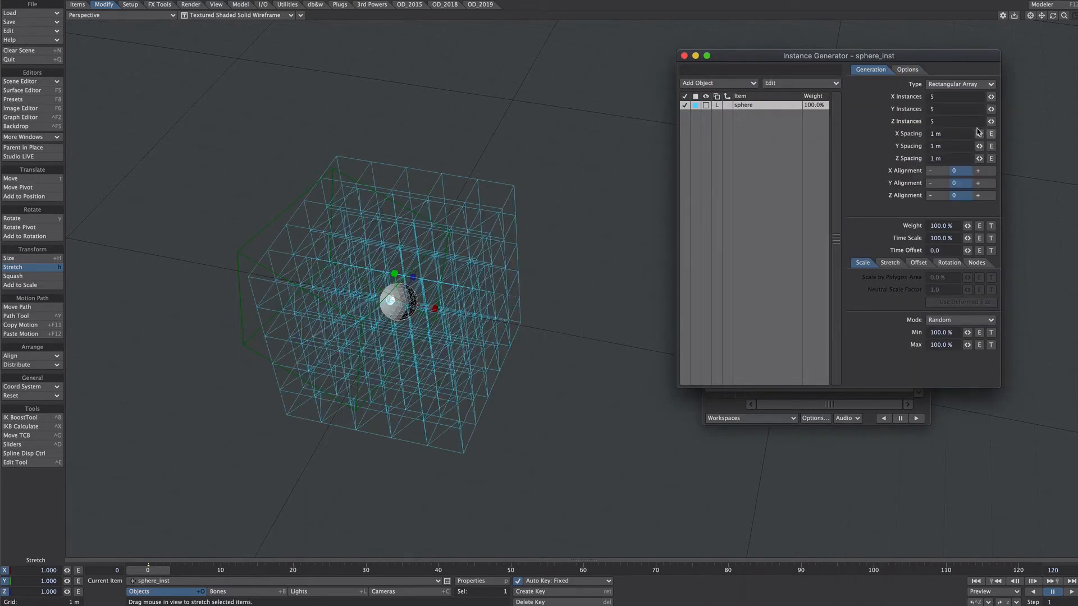
Show the sphere instances as shaded solids and move the base null off to the side of the array.
left_click(706, 107)
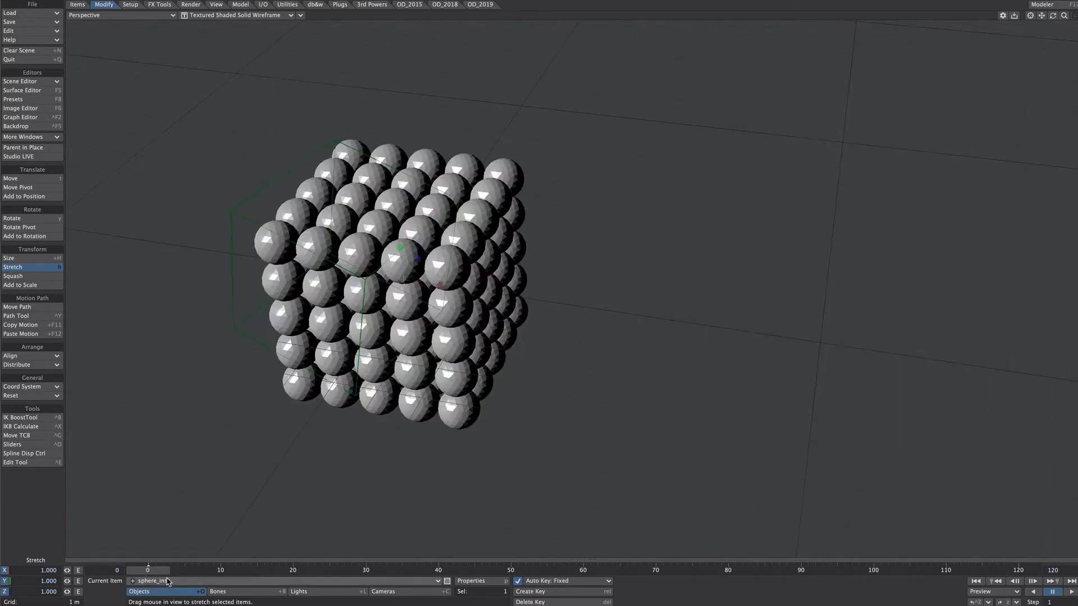
left_click(166, 581)
left_click(175, 562)
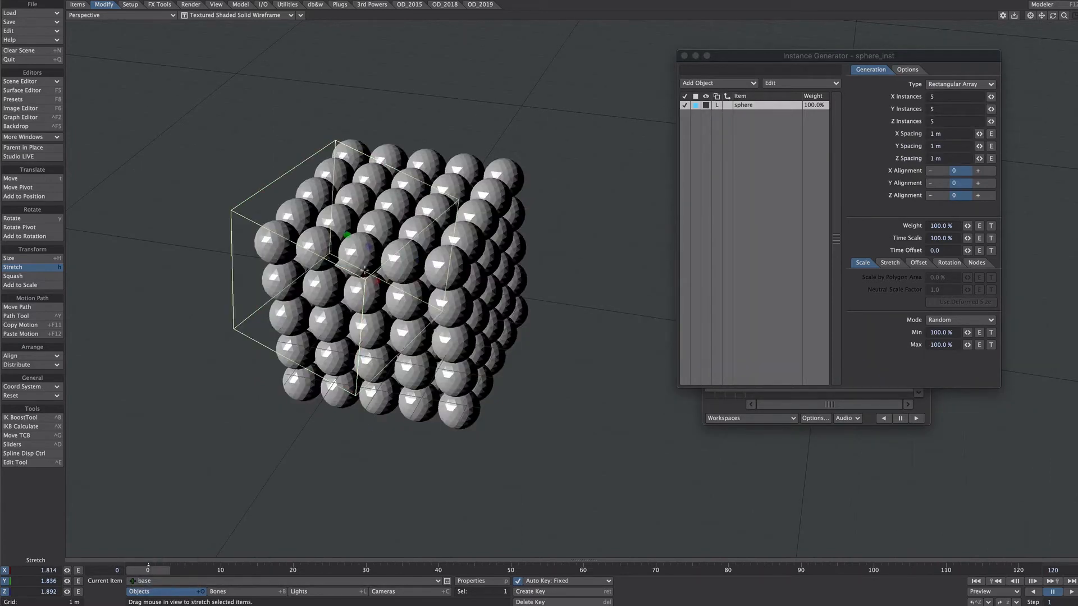
key("t")
left_click_drag(387, 278, 291, 233)
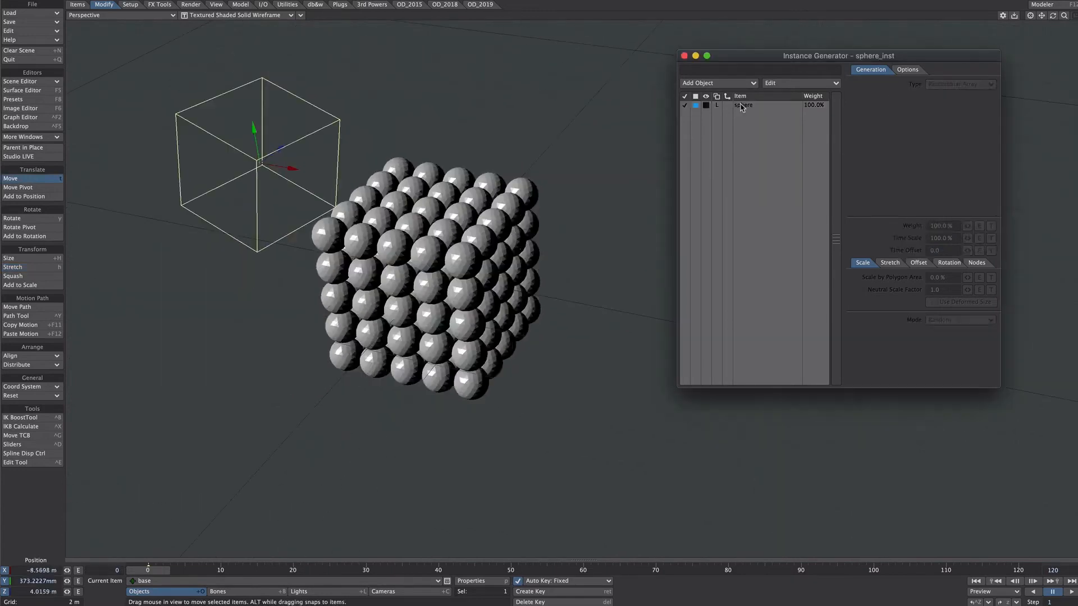
Enable nodes for the sphere instances and place the pasted Item Info, Scalar and Falloff: Cubic nodes in their node graph.
left_click(742, 106)
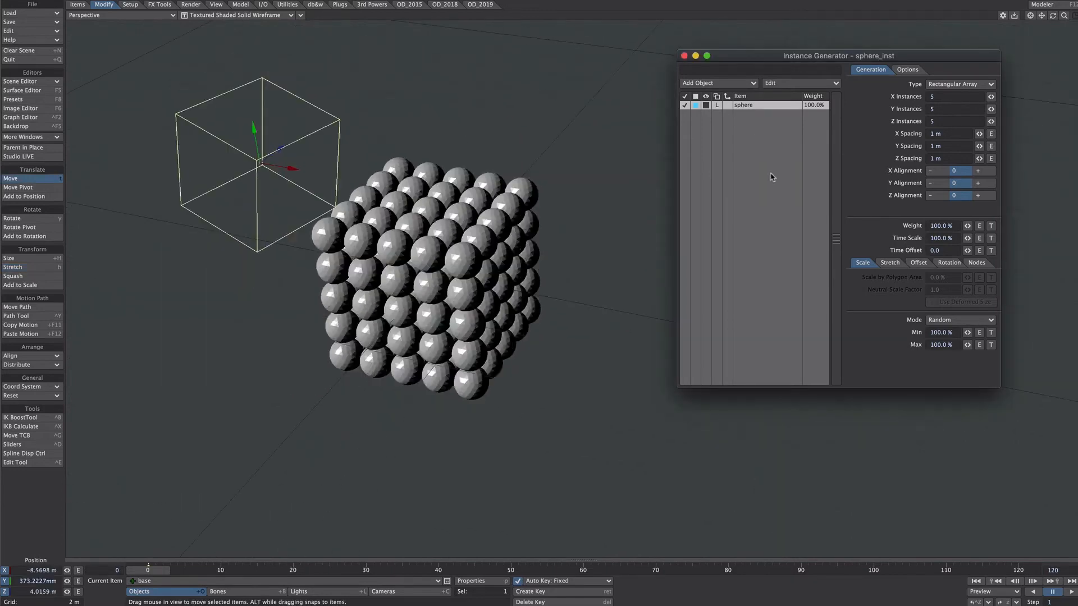
left_click(977, 263)
left_click(858, 277)
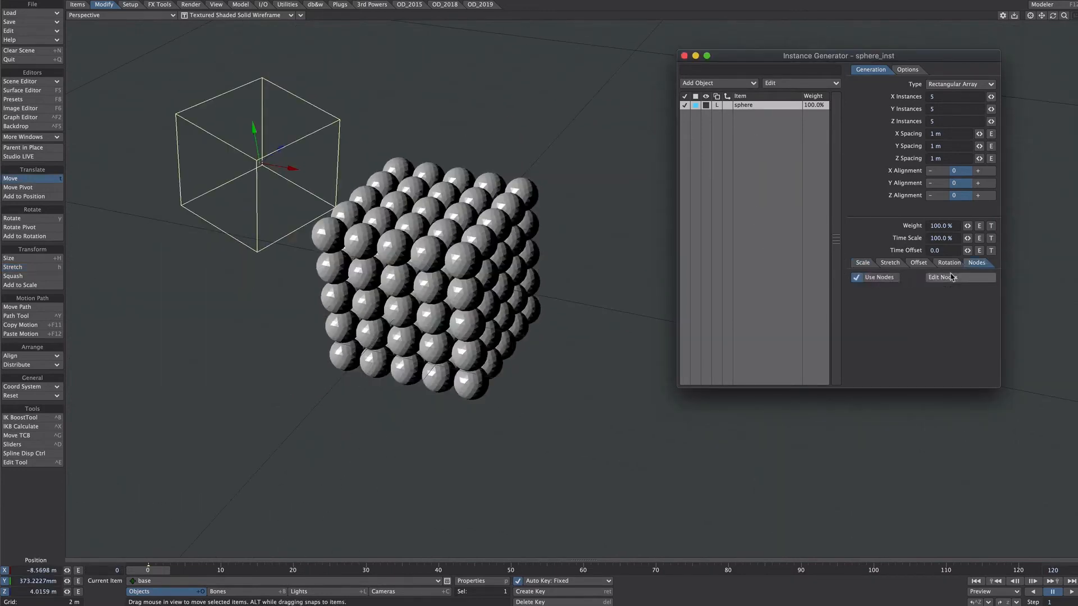
left_click(951, 278)
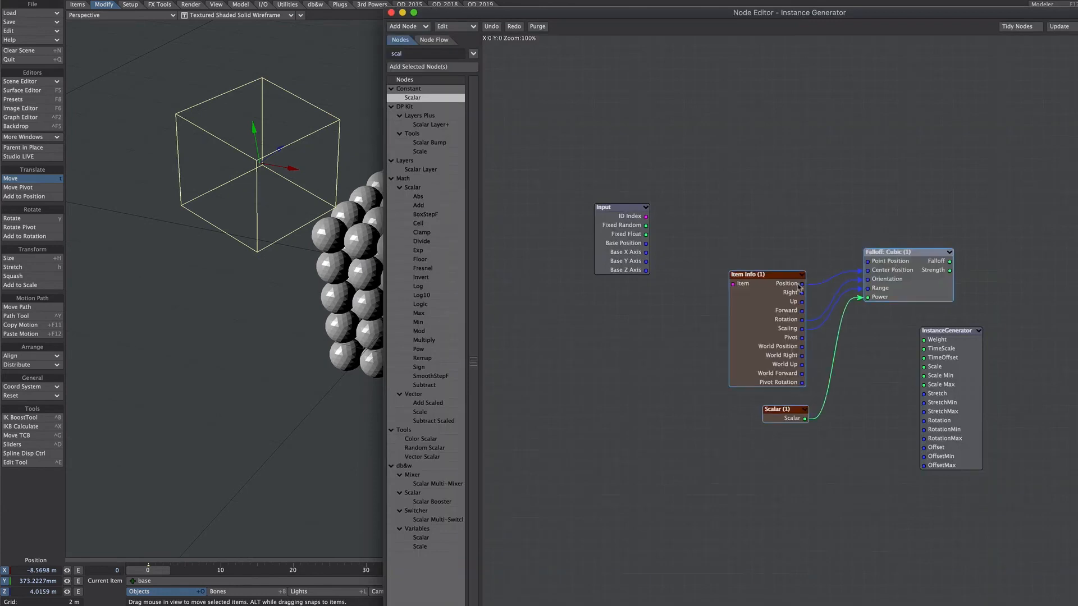
left_click_drag(772, 298, 794, 298)
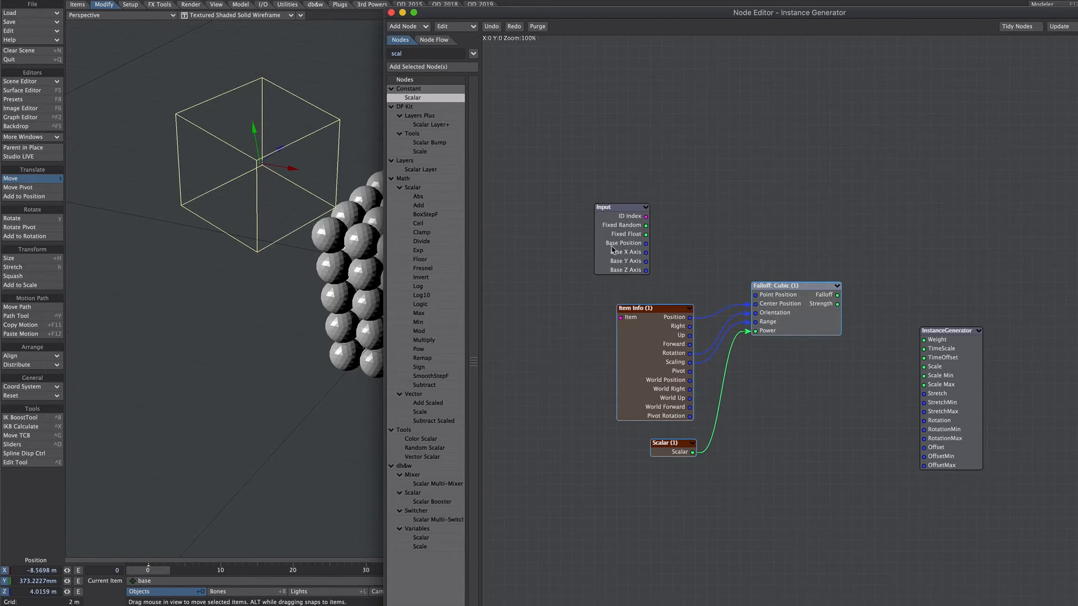
Connect Input's Base Position to Falloff: Cubic's Point Position, and its Falloff output to the InstanceGenerator's Scale.
left_click_drag(647, 243, 756, 295)
left_click_drag(838, 296, 936, 370)
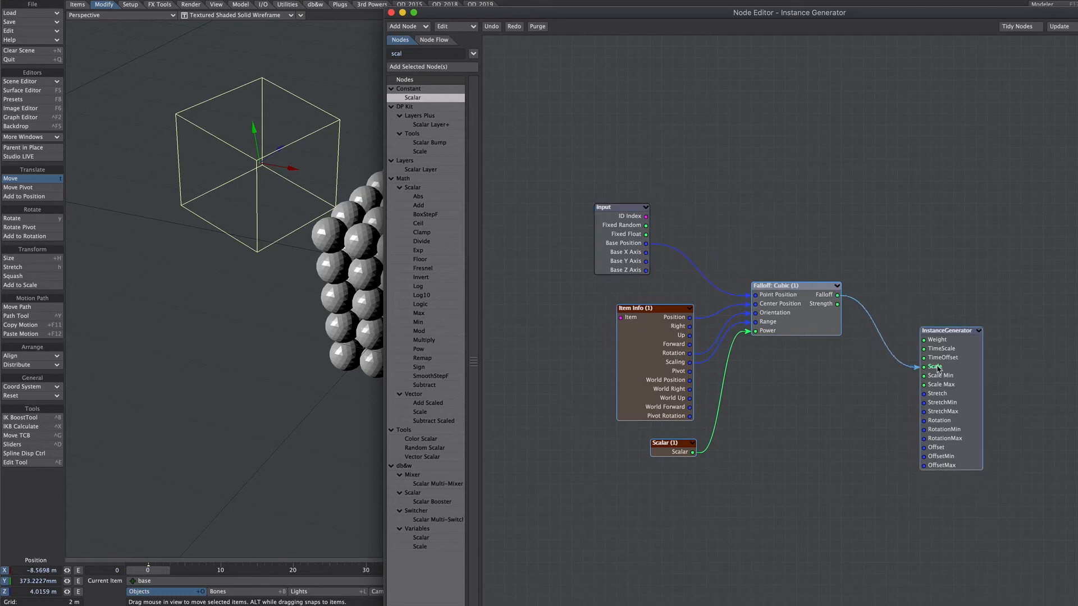
left_click(1012, 362)
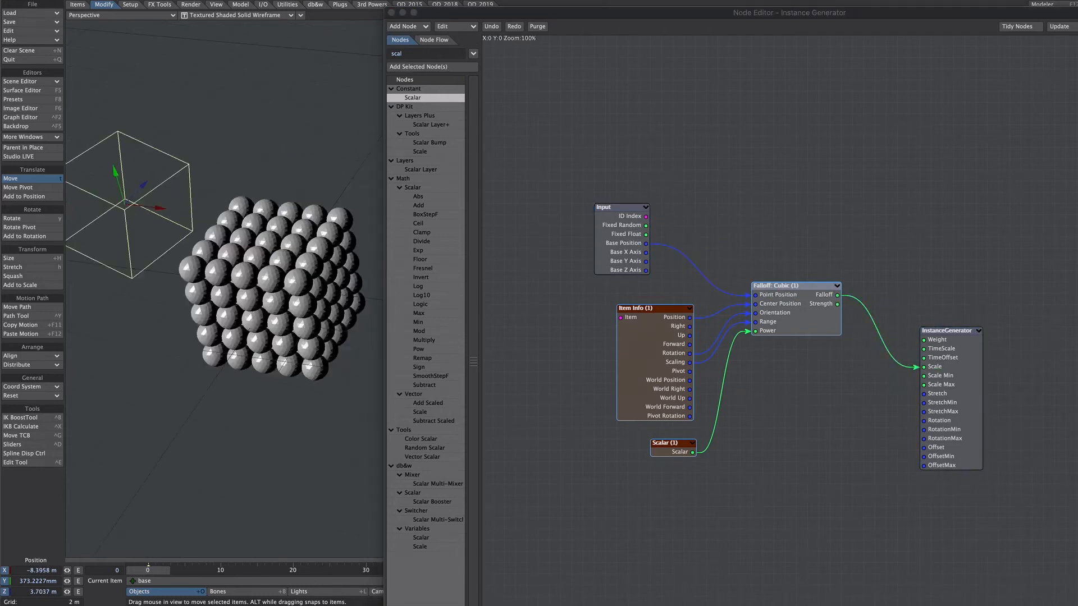
Move the base null into the sphere array at about X -2.74 m and set the instance scale mode to Uniform.
left_click_drag(121, 204, 177, 286)
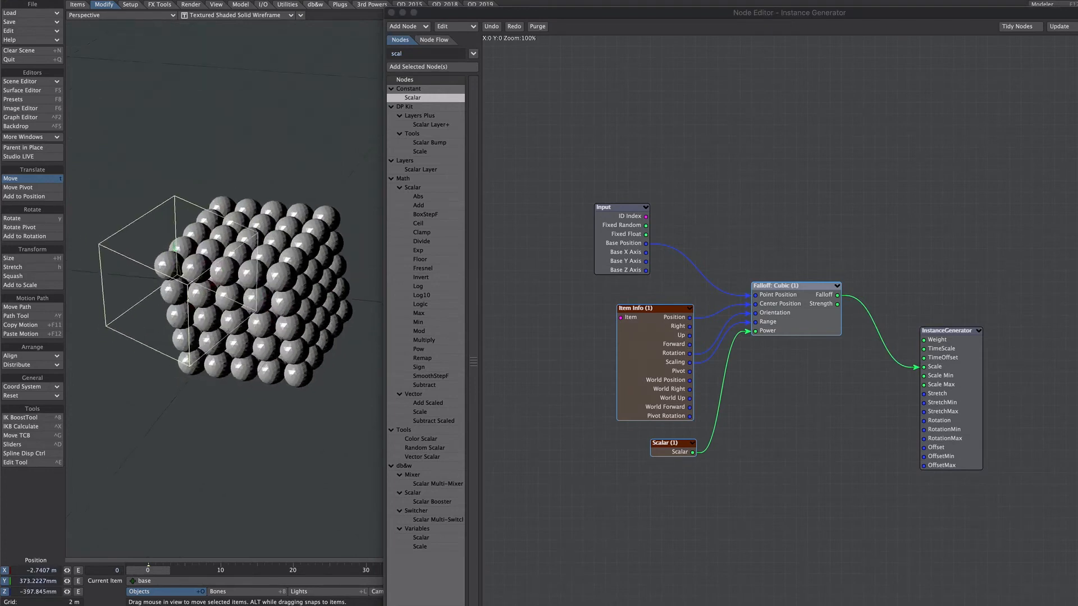
left_click_drag(322, 265, 316, 273, "alt")
left_click(394, 11)
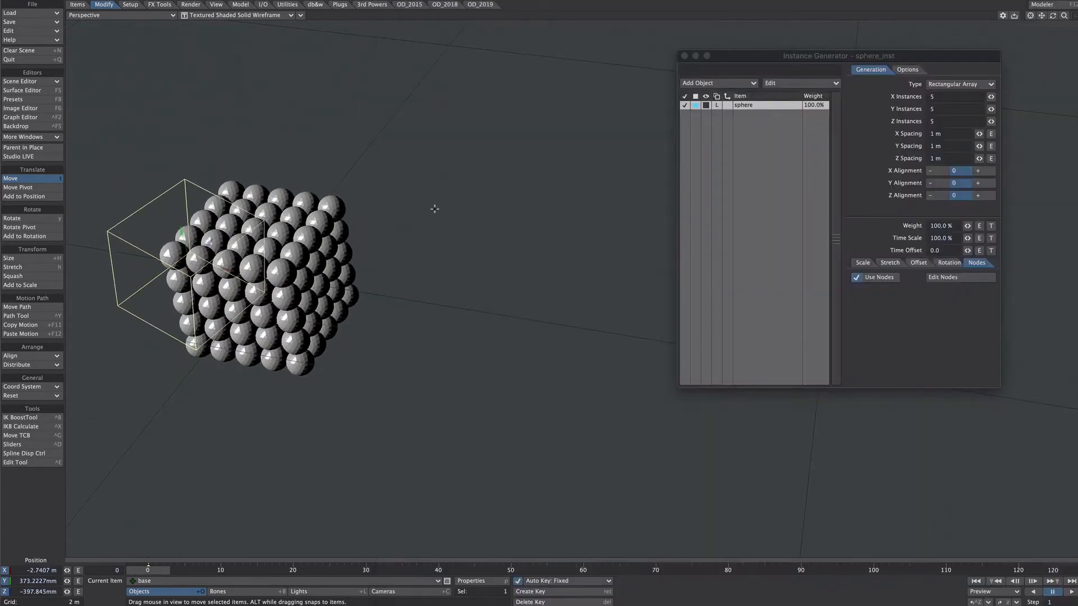
left_click(862, 263)
left_click(932, 320)
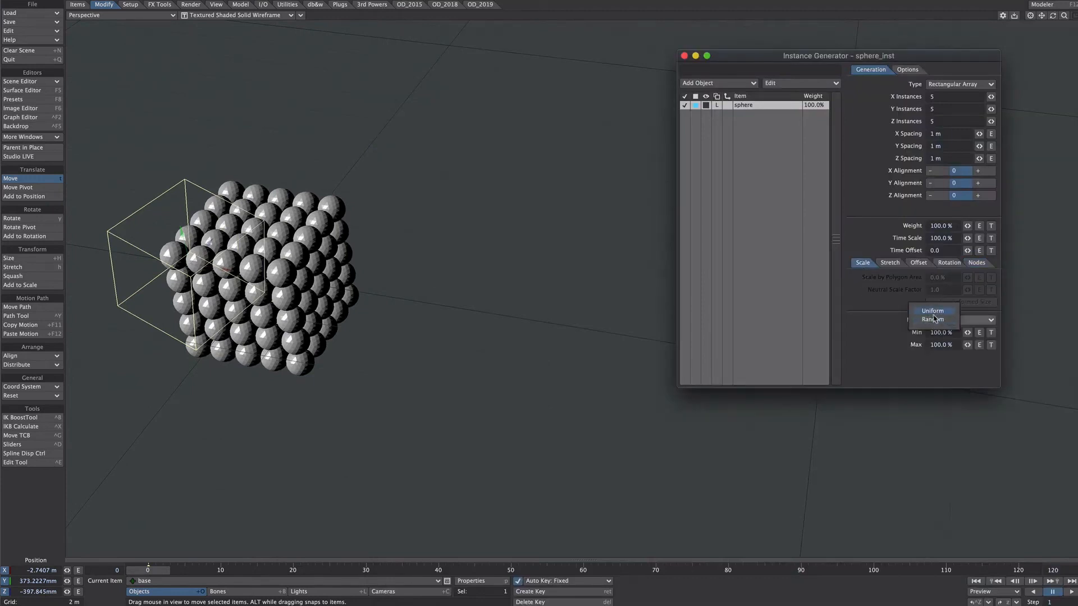
left_click(933, 312)
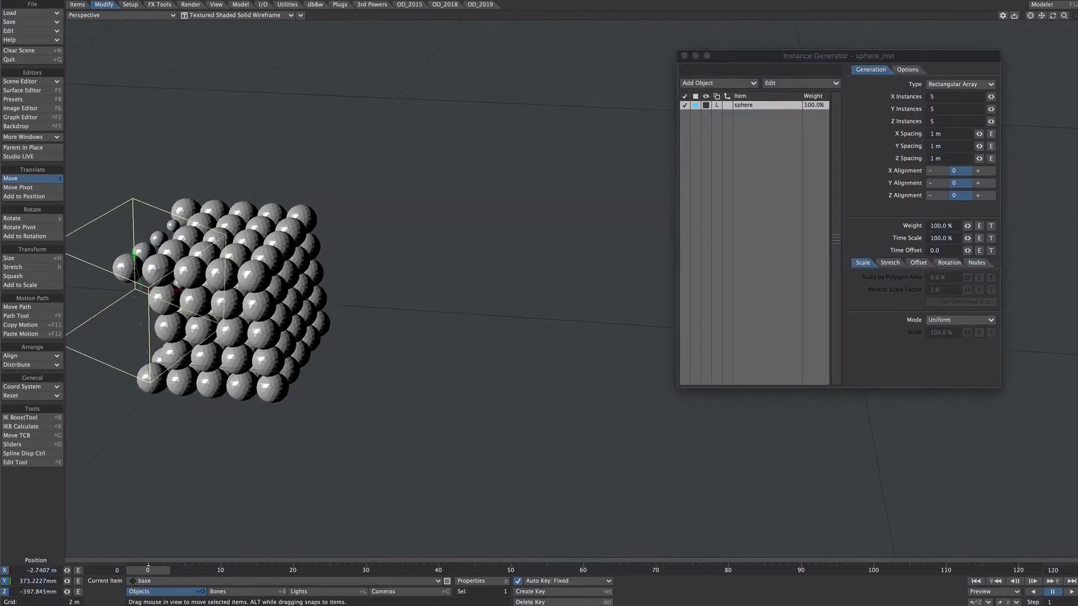
Move, rotate and resize the base null across the array to test its effect on the sphere scale.
left_click_drag(209, 262, 390, 252, "alt+shift")
left_click_drag(319, 265, 420, 317)
left_click_drag(469, 276, 567, 274)
key("shift+h")
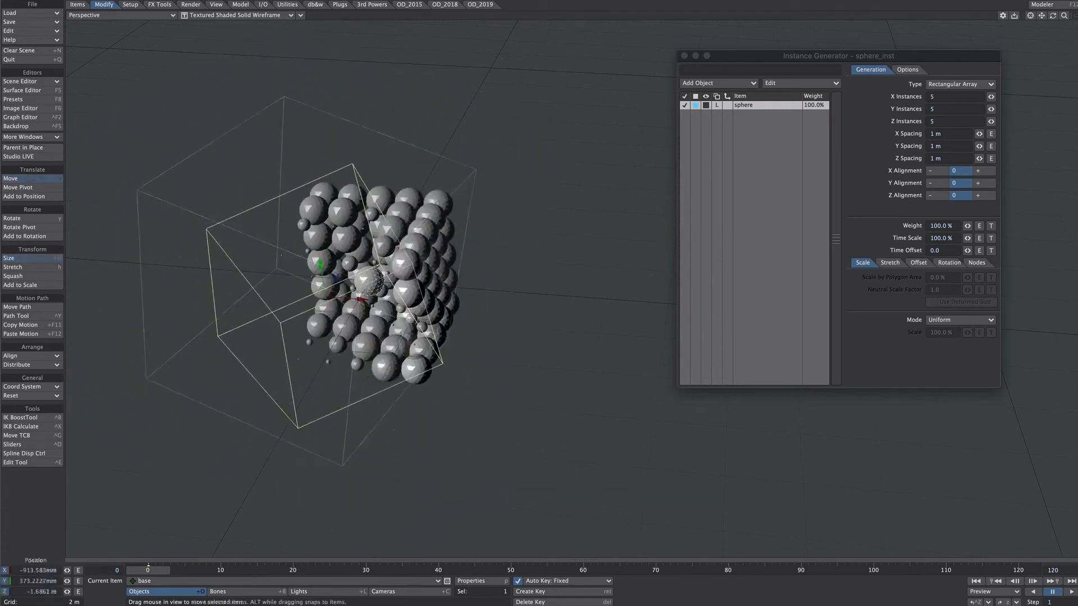
left_click_drag(408, 216, 364, 157)
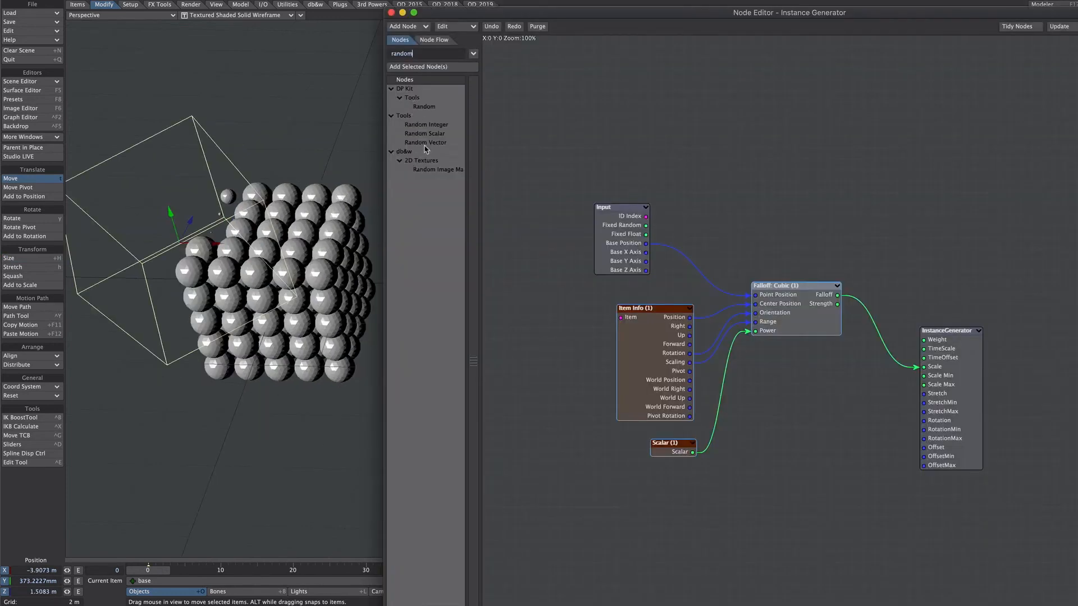
Add a Random Vector node seeded by Input's ID Index, with minimum range -5 and maximum range 5 on all axes.
left_click_drag(436, 144, 765, 208)
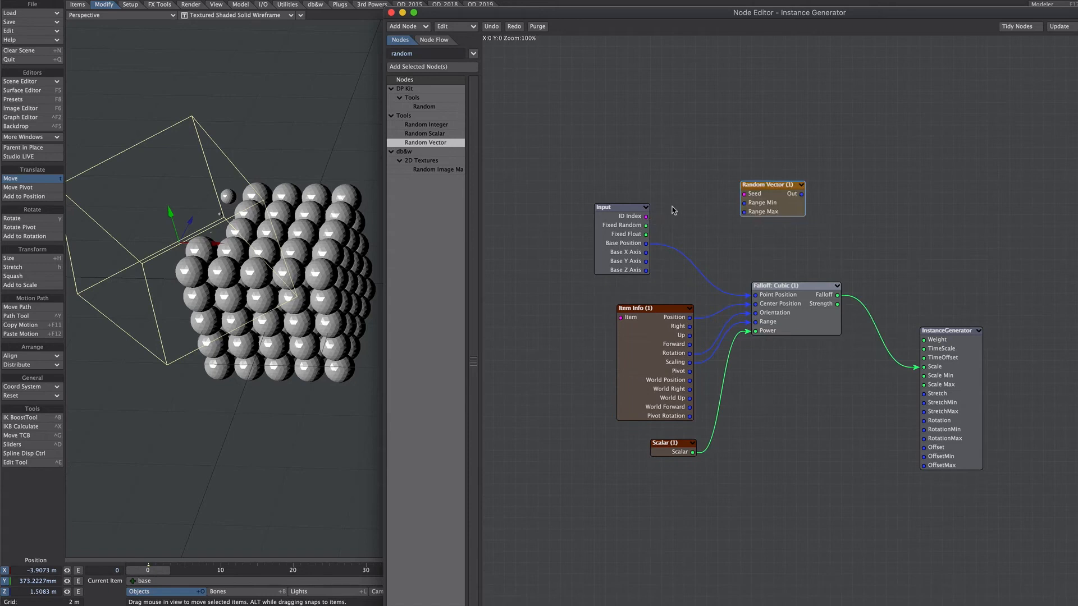
left_click_drag(646, 216, 758, 194)
double_click(771, 212)
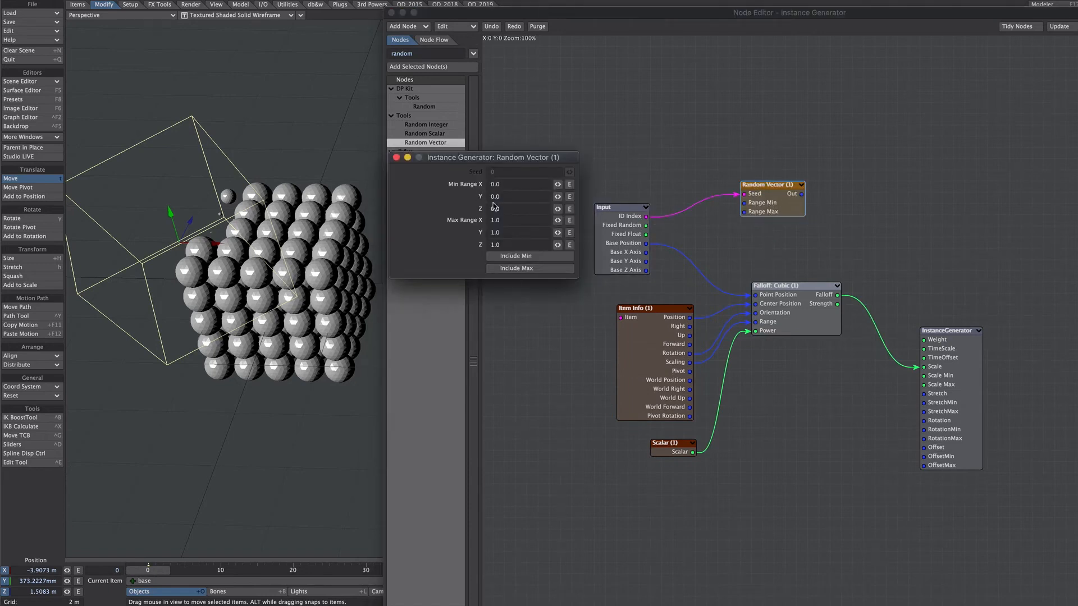
left_click(506, 184)
type("-")
key("Tab")
type("-")
key("Tab")
type("5")
key("Tab")
type("5")
left_click(396, 157)
Connect the Random Vector output to the InstanceGenerator's Offset and set the instance offset mode to Uniform.
left_click_drag(801, 193, 926, 448)
left_click_drag(232, 235, 284, 221)
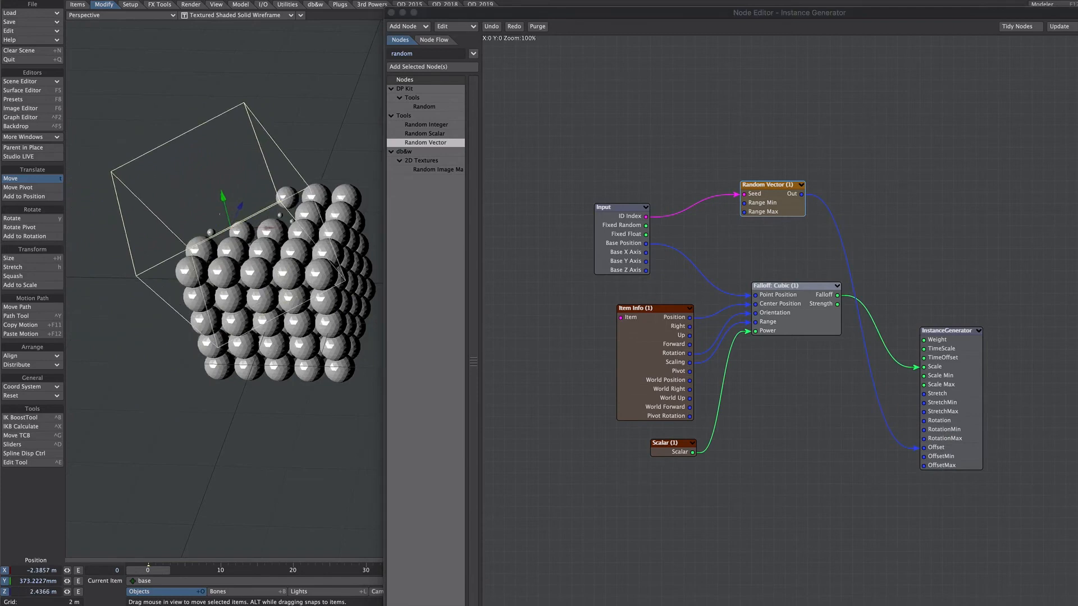
left_click(391, 13)
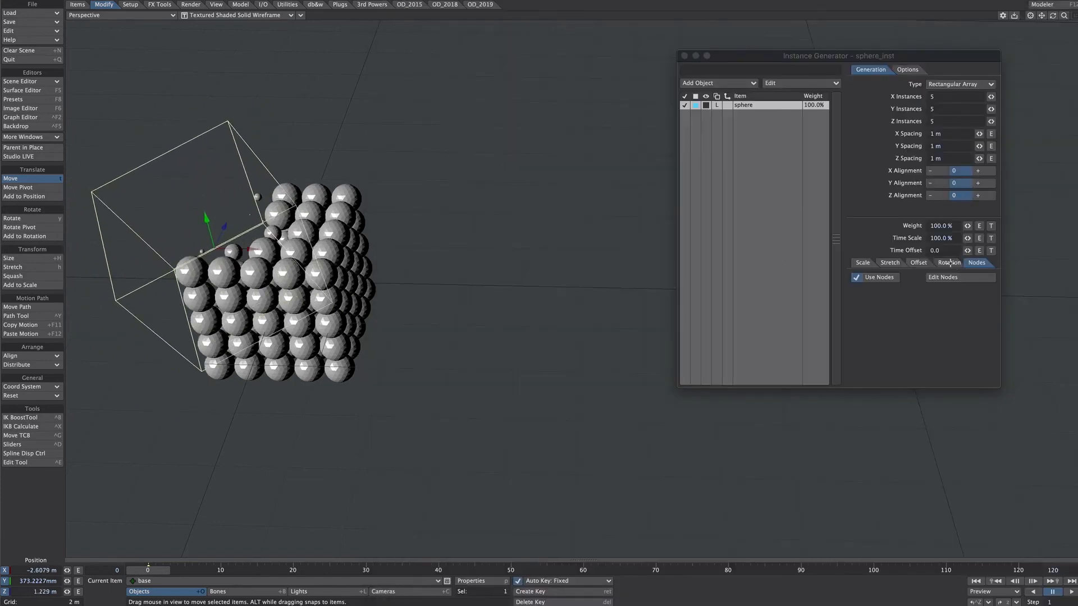
left_click(918, 262)
left_click(955, 277)
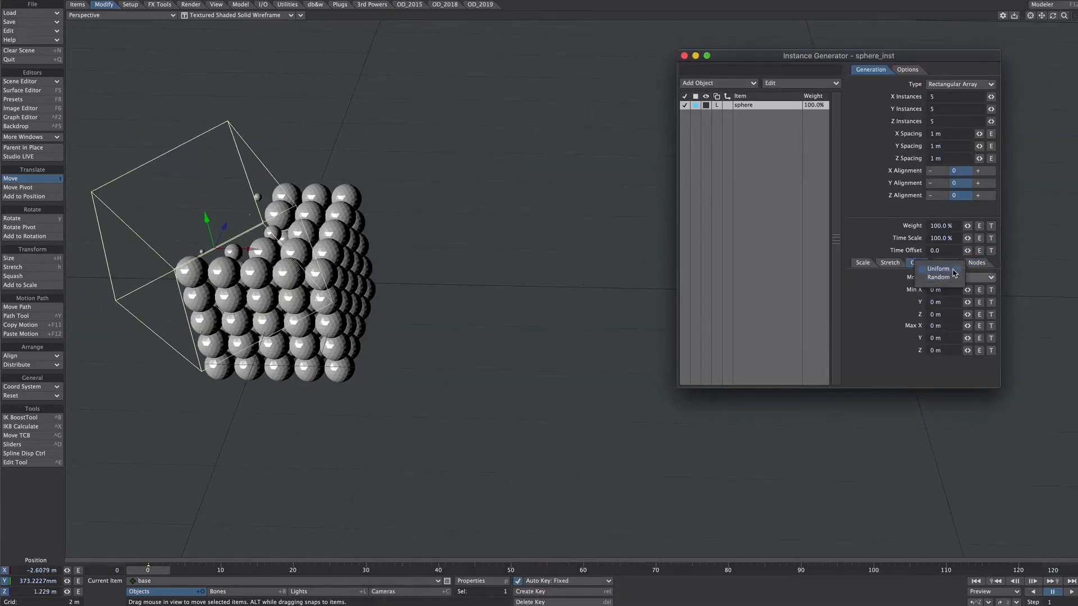
left_click(953, 271)
left_click_drag(269, 253, 521, 285)
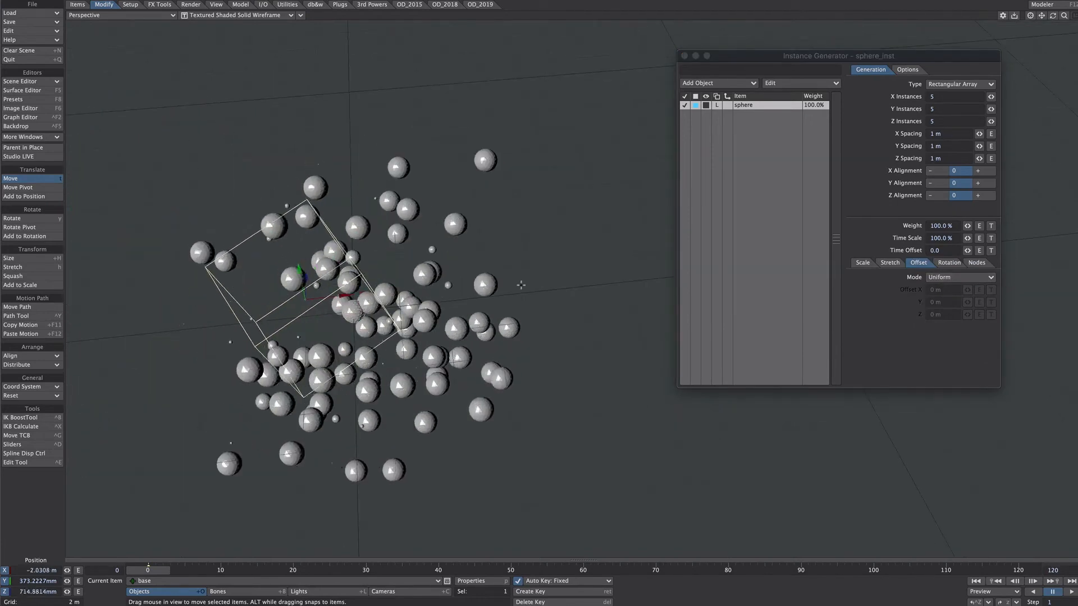
Insert a vector Scale node between the Random Vector output and the InstanceGenerator's Offset, and test it by moving the base null.
left_click(977, 263)
left_click(968, 278)
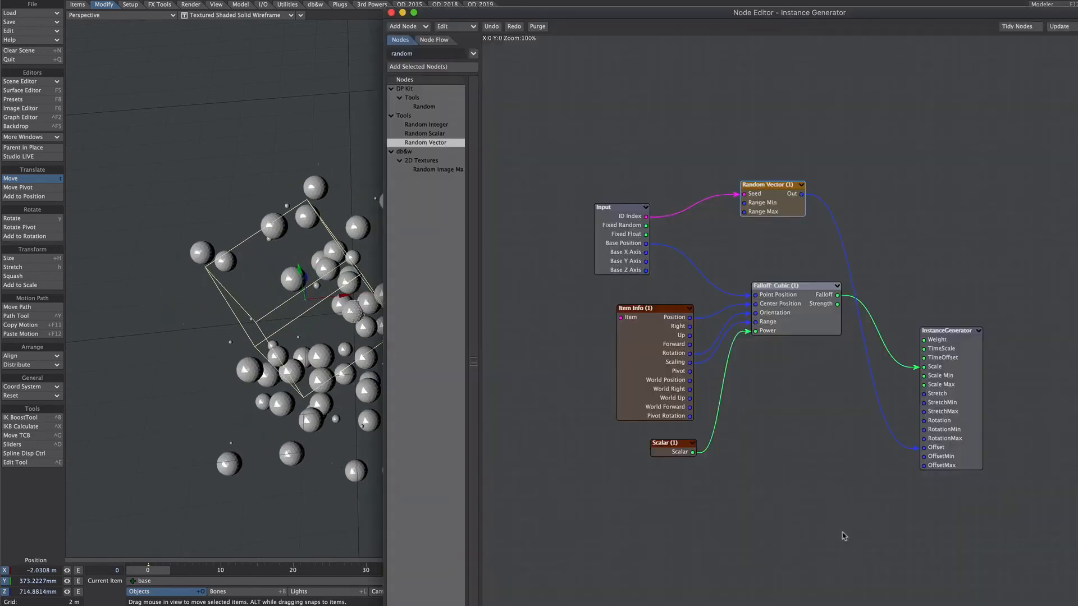
left_click(415, 411)
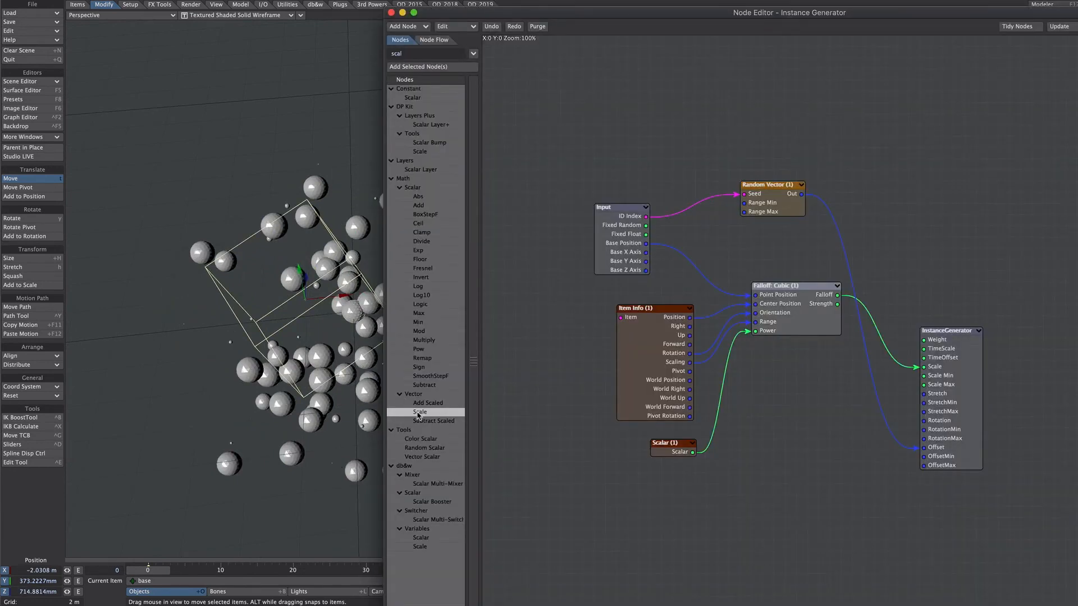
left_click_drag(418, 415, 890, 221)
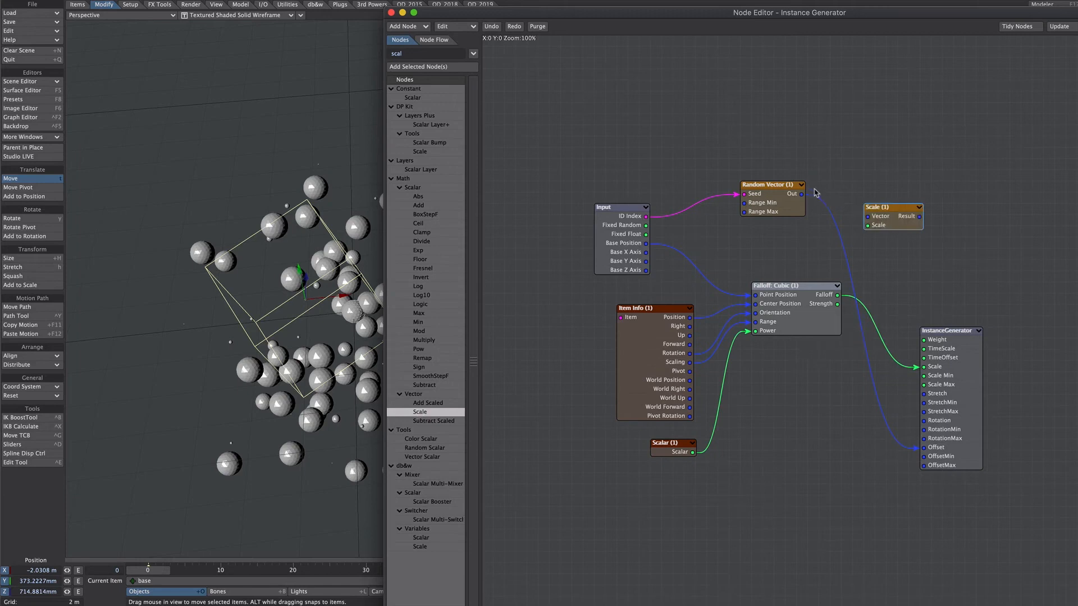
left_click_drag(799, 200, 889, 211)
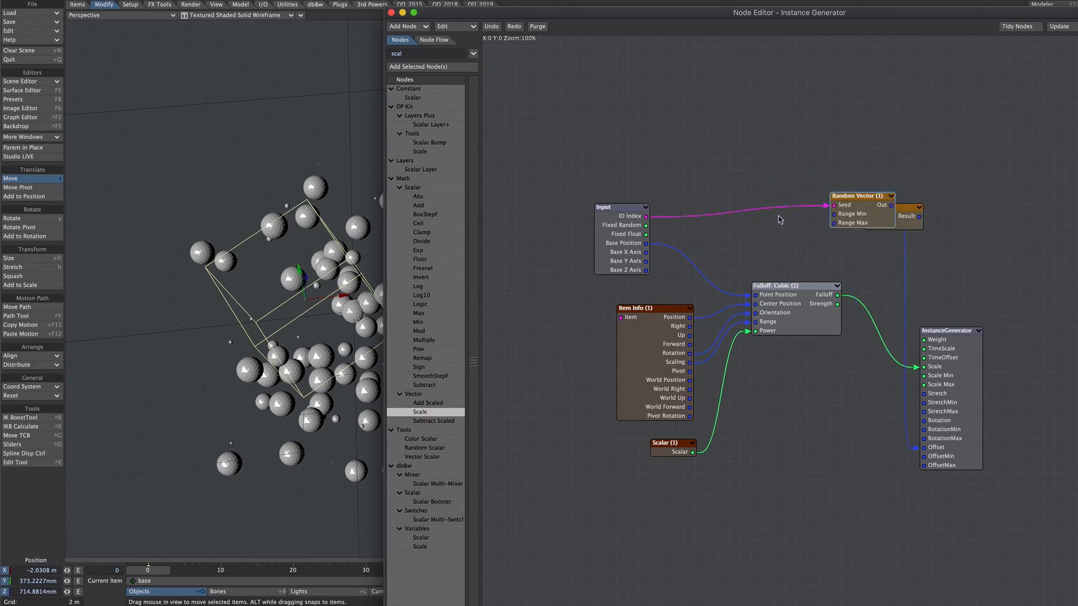
key("ctrl+z")
left_click_drag(802, 206, 867, 216)
left_click_drag(875, 414, 932, 447)
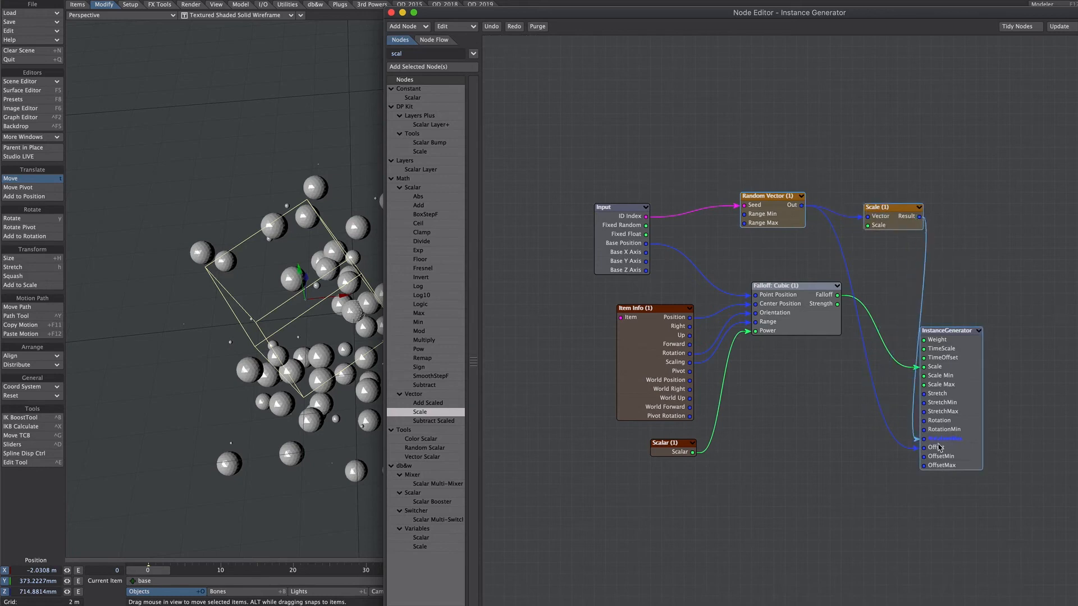
left_click_drag(303, 314, 279, 310)
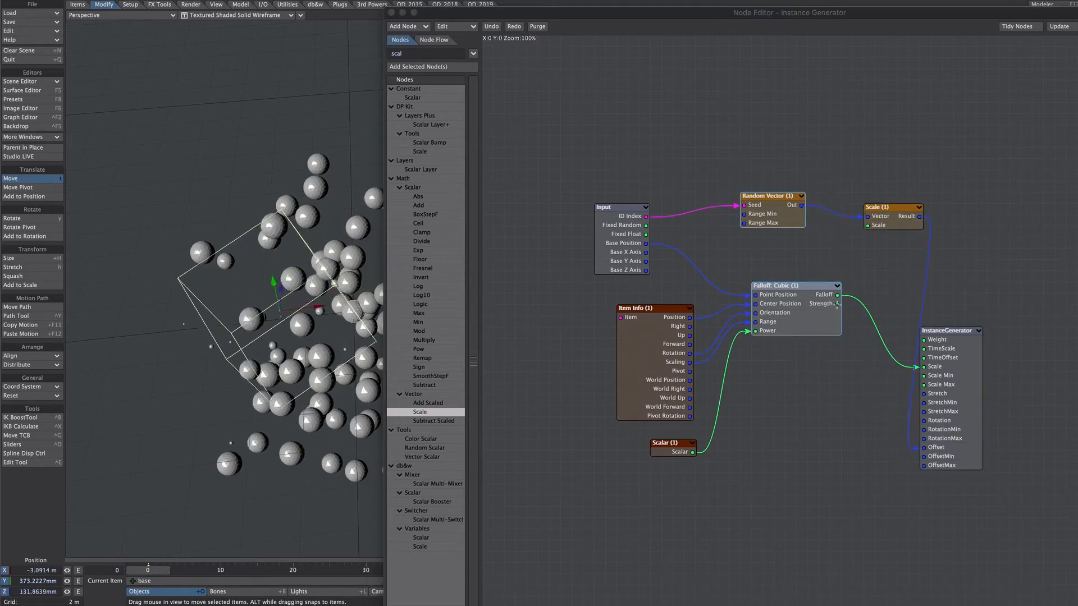
Connect Falloff: Cubic's Strength to the Scale node's Scale input and move the base null above the array.
left_click_drag(837, 305, 880, 227)
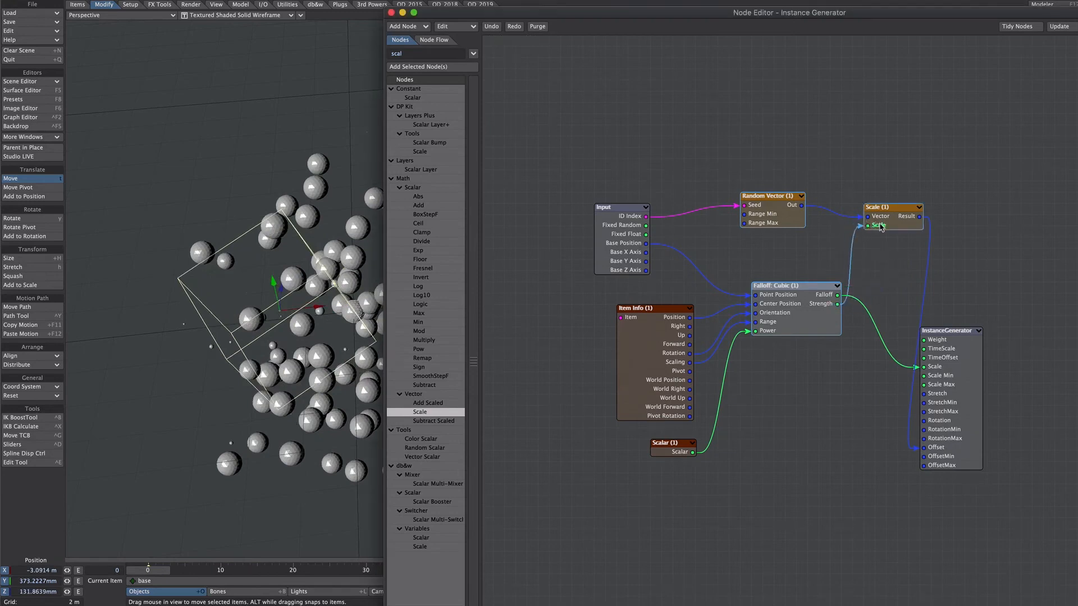
left_click_drag(326, 298, 269, 309, "alt")
left_click_drag(260, 293, 301, 236)
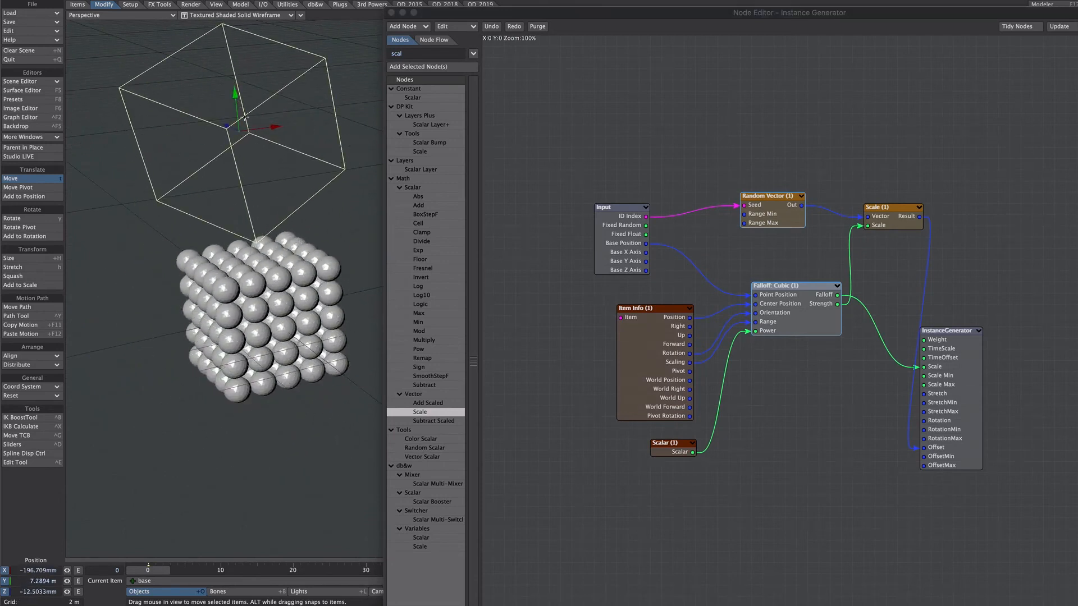
Enlarge the base null and lower it over the sphere array to about Y 2.79 m.
left_click_drag(244, 118, 258, 160)
left_click_drag(239, 152, 321, 169)
key("shift+h")
key("t")
mouse_move(234, 146)
left_mouse_down()
mouse_move(233, 28)
mouse_move(233, 174)
mouse_move(233, 15)
mouse_move(234, 161)
left_mouse_up()
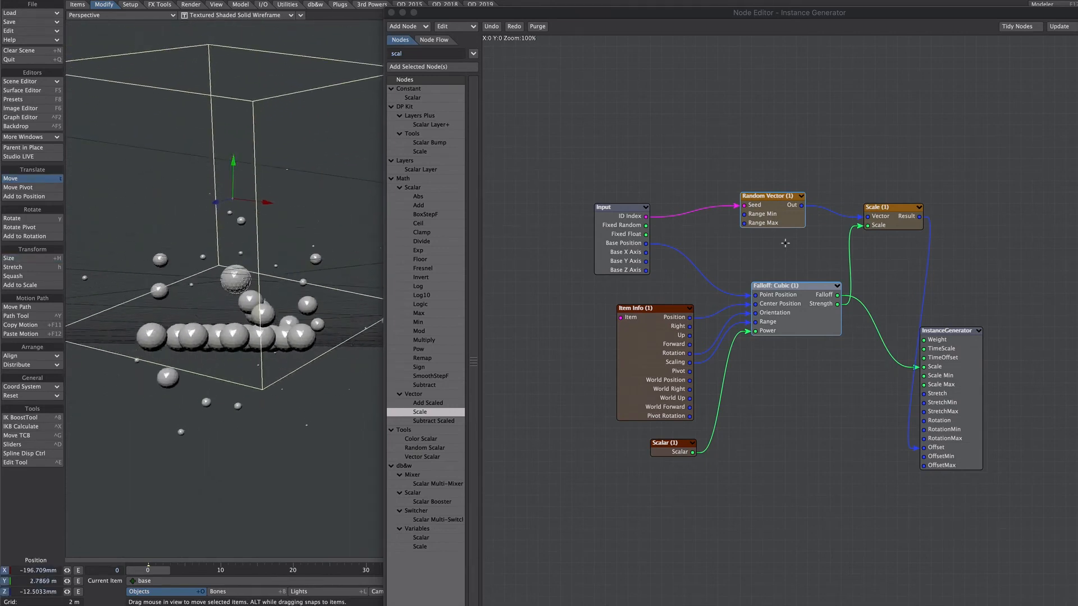
Set the Random Vector's minimum range to 1 on Y and -2 on Z.
double_click(761, 215)
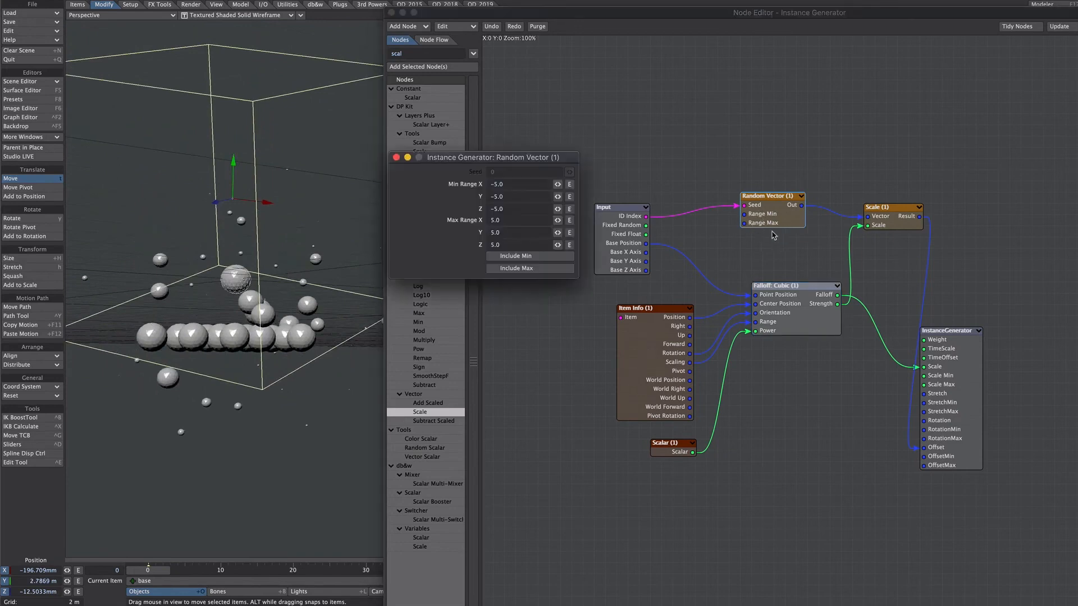
left_click(509, 195)
type("1")
key("Tab")
type("-2")
key("Tab")
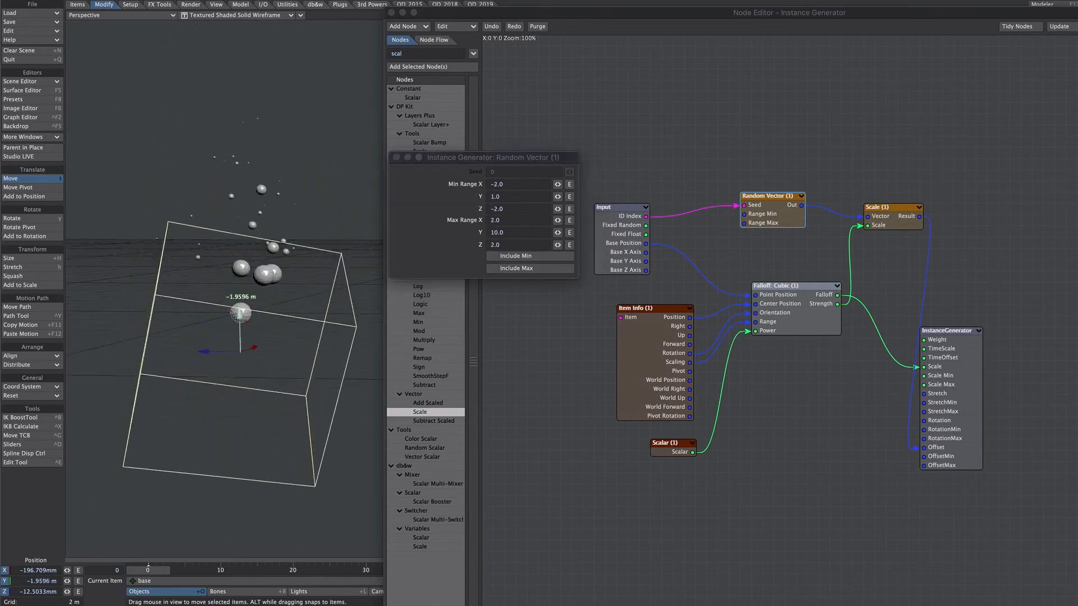
Resize the base null and raise it to about Y 6.7 m to test the upward scatter.
left_click_drag(241, 313, 248, 146)
key("h")
left_click_drag(246, 223, 246, 221)
mouse_move(294, 155)
left_mouse_down()
mouse_move(292, 23)
mouse_move(293, 156)
left_mouse_up()
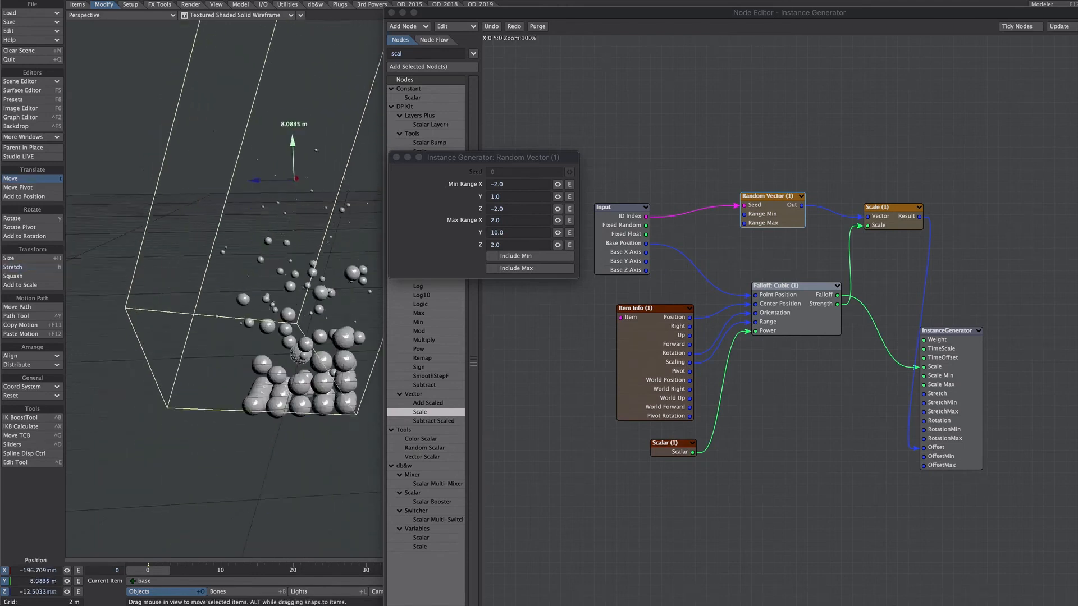
left_click_drag(317, 220, 211, 169, "alt+shift")
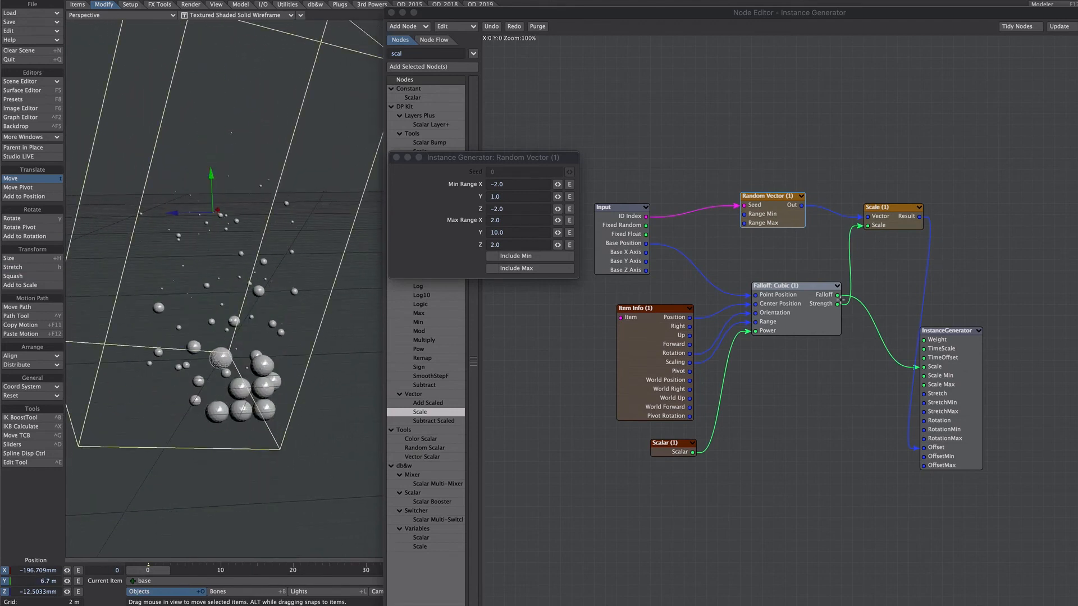
Try Falloff: Cubic's Falloff output as the InstanceGenerator's Weight, replace it with Strength, and raise the base null to about Y 11.05 m.
left_click_drag(838, 295, 935, 340)
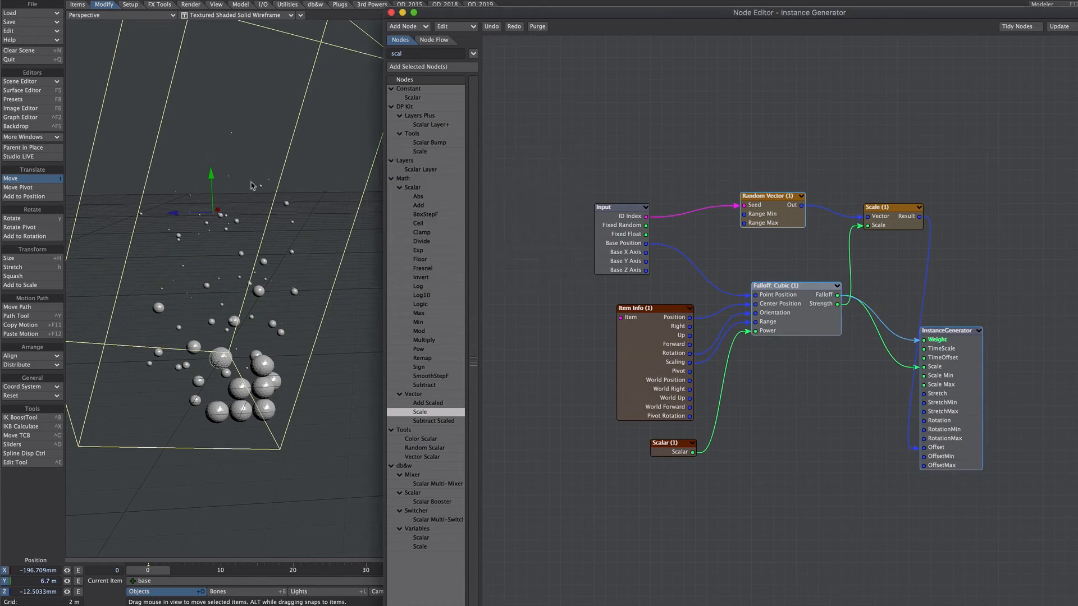
left_click_drag(211, 175, 210, 126)
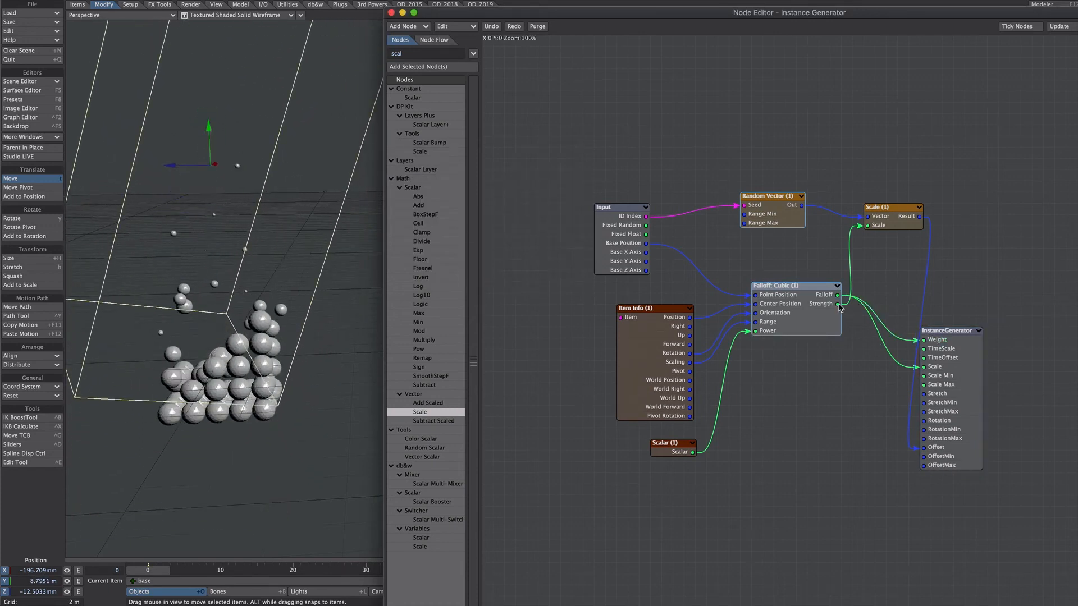
left_click_drag(838, 304, 925, 347)
left_click_drag(209, 127, 205, 84)
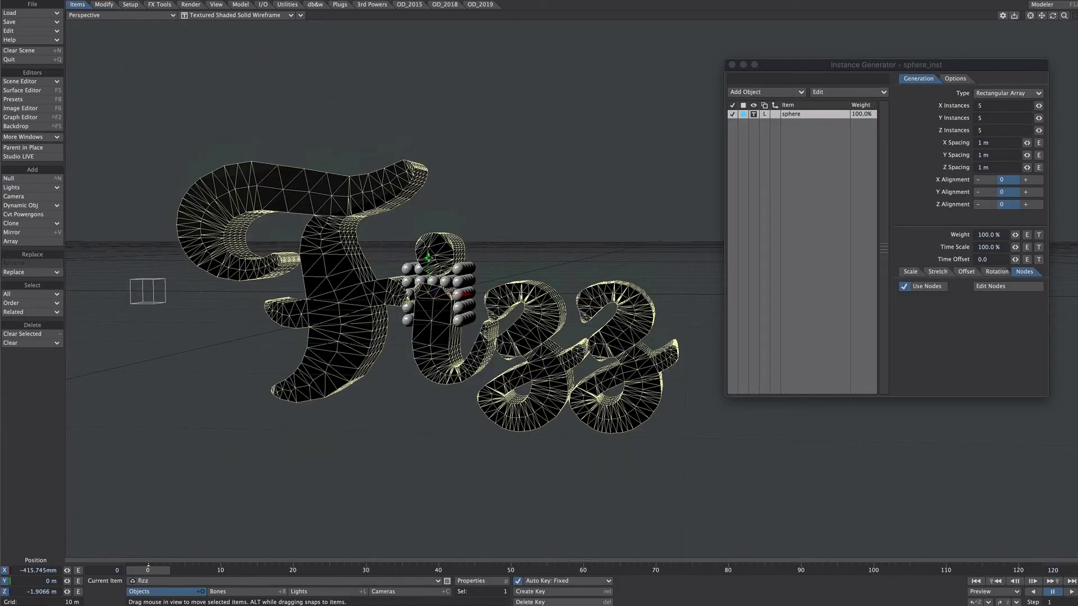
Change the fizz object's display mode to Front Face Wireframe.
left_click_drag(428, 257, 429, 182)
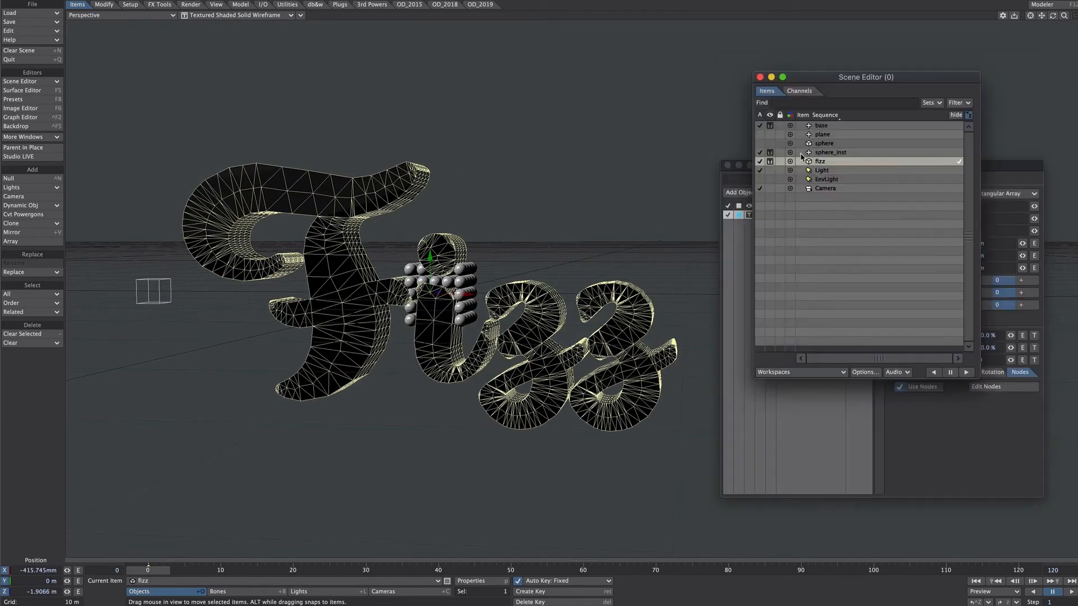
left_click(771, 162)
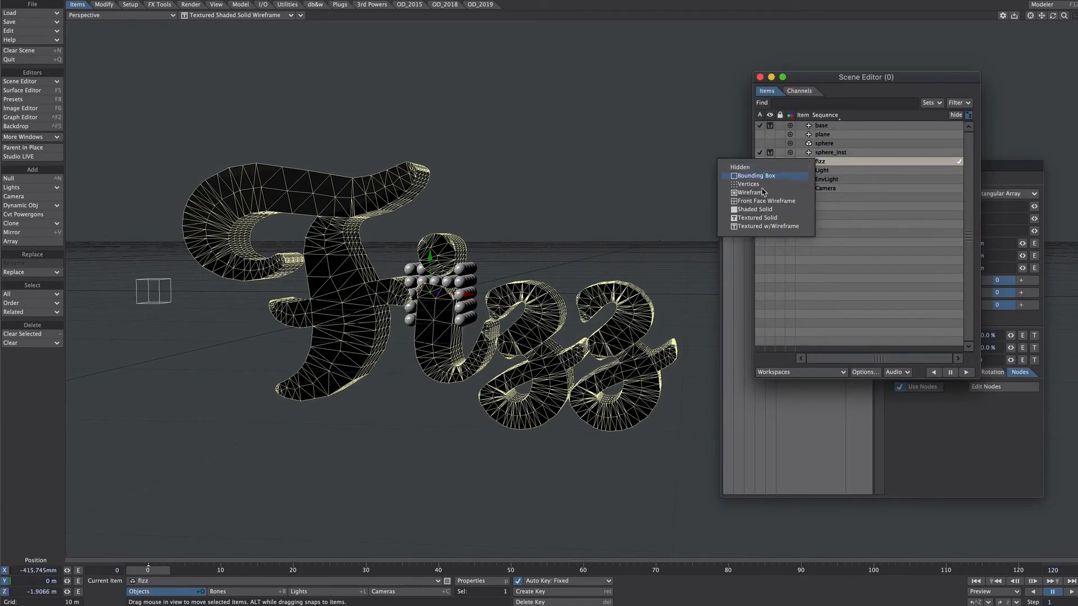
left_click(797, 201)
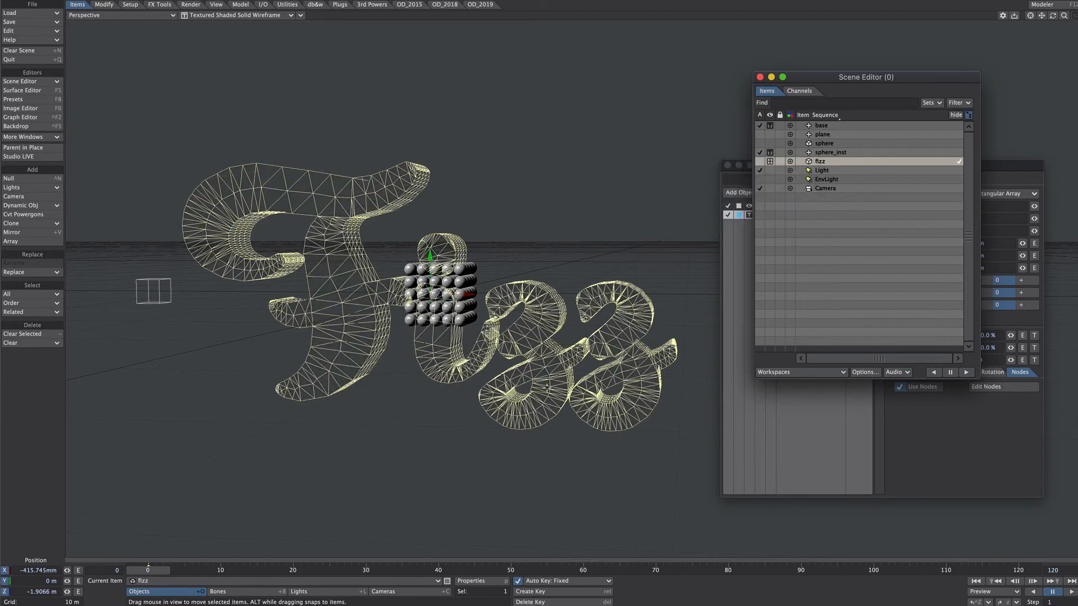
left_click_drag(573, 290, 556, 312, "alt")
Add a Remap node to the sphere instance's node graph, routing Falloff: Cubic's Falloff output through it into the InstanceGenerator's Scale.
left_click(825, 407)
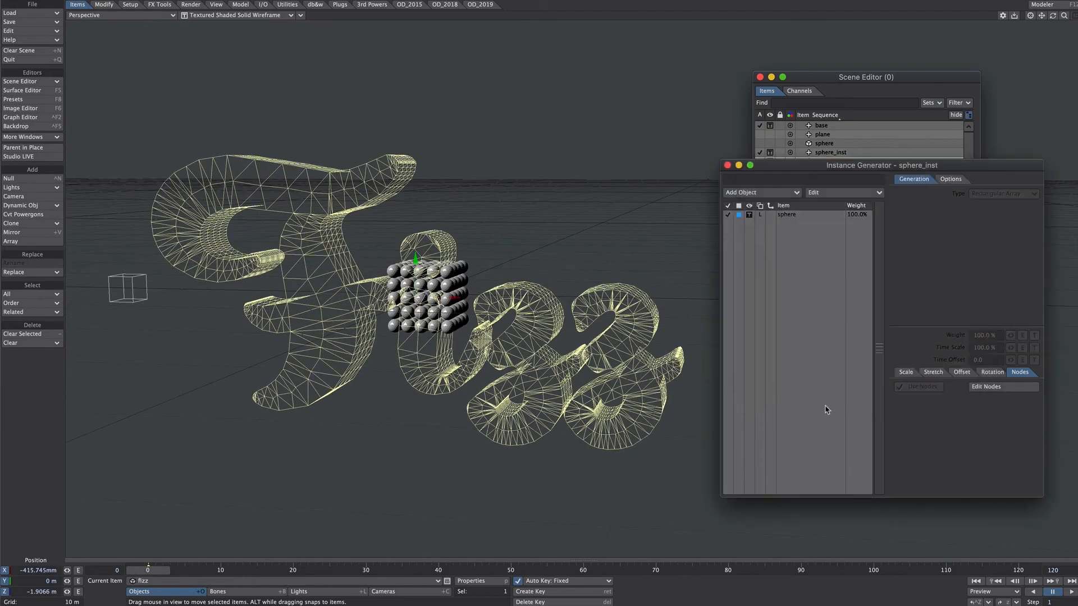
left_click_drag(814, 168, 814, 125)
left_click(813, 171)
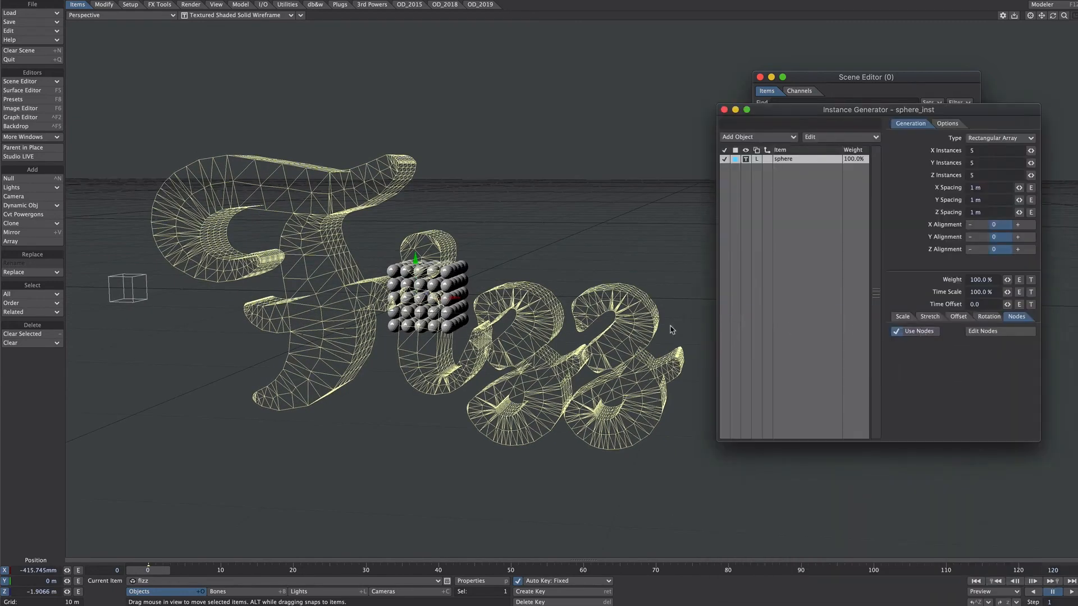
left_click(977, 332)
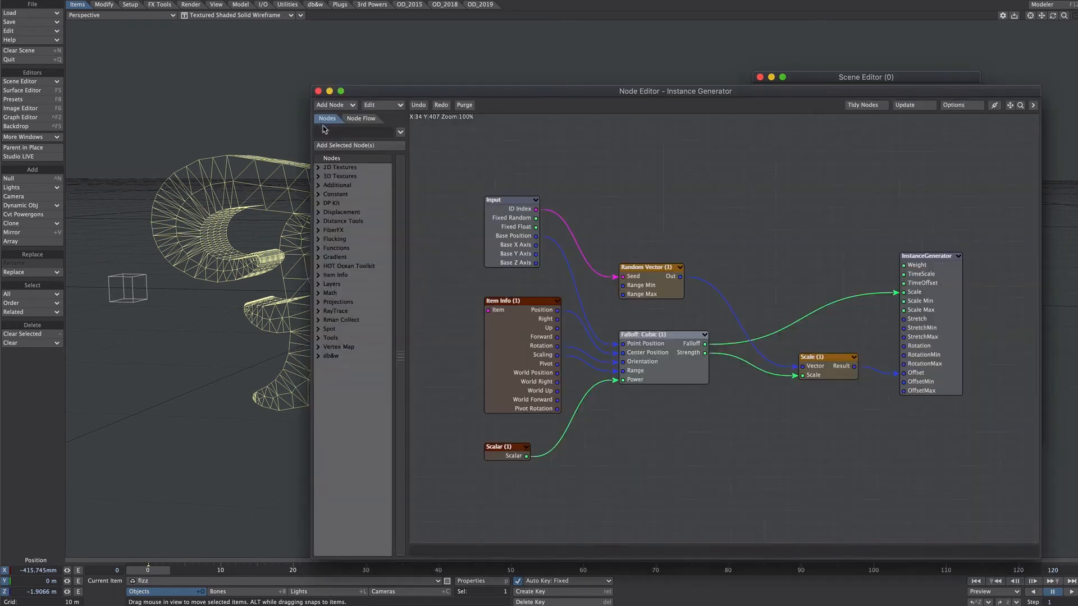
left_click(340, 133)
type("remap")
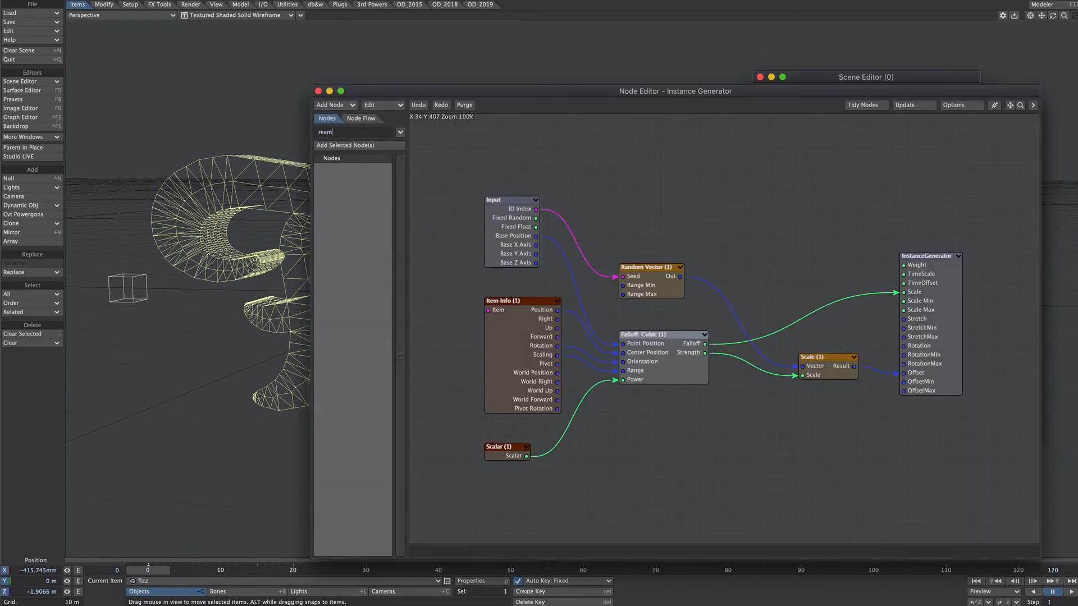
double_click(349, 185)
left_click_drag(705, 343, 898, 292)
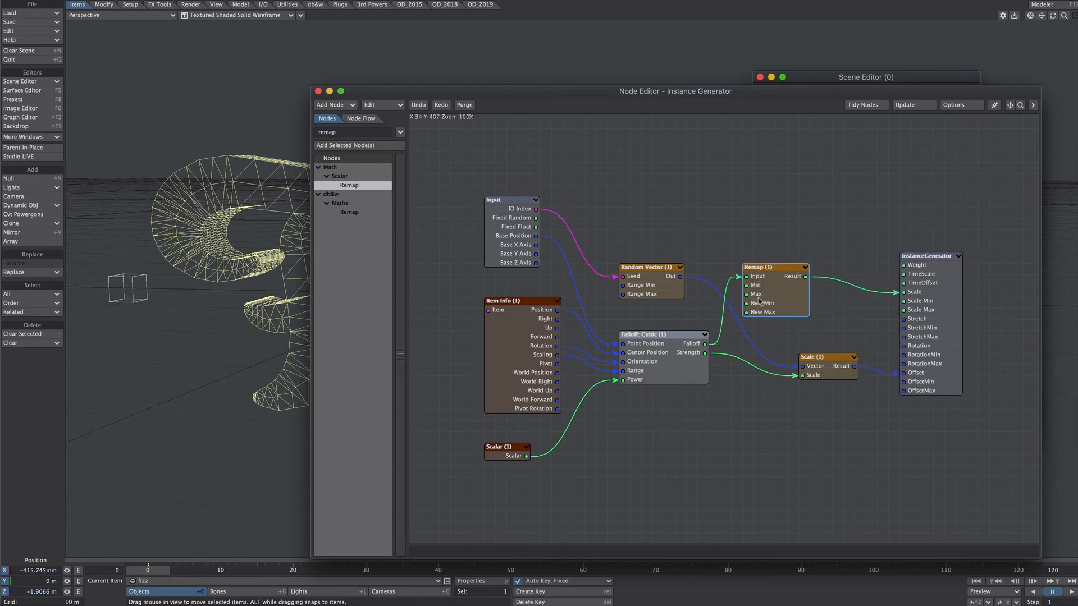
Set the Remap node's New Max to 0.8 and close the node graph.
double_click(760, 306)
left_click_drag(523, 89, 573, 33)
left_click_drag(425, 93, 554, 437)
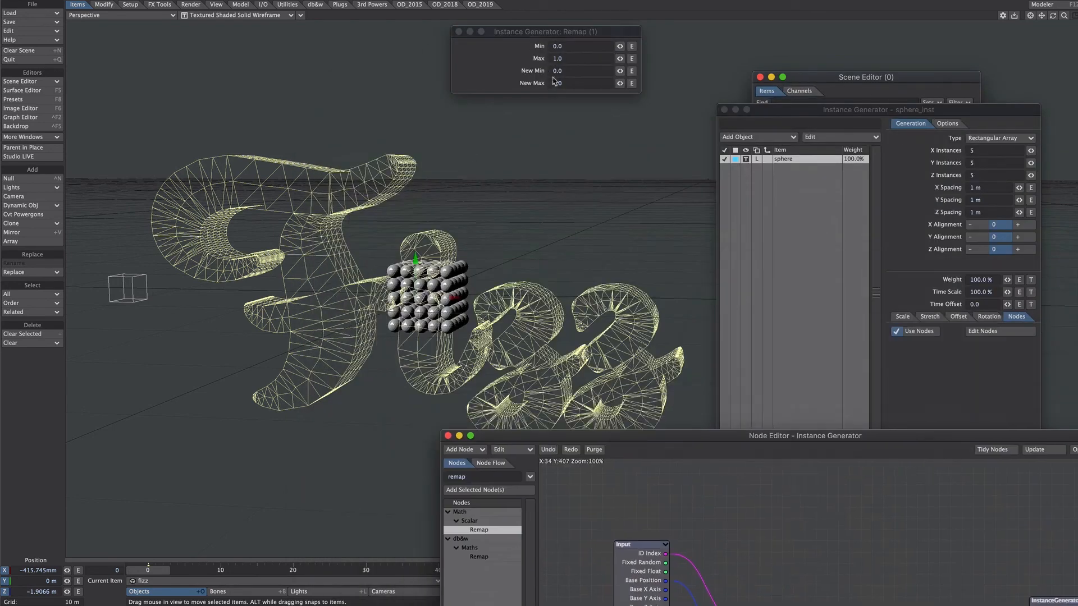
left_click(574, 83)
type("0.8")
key("Return")
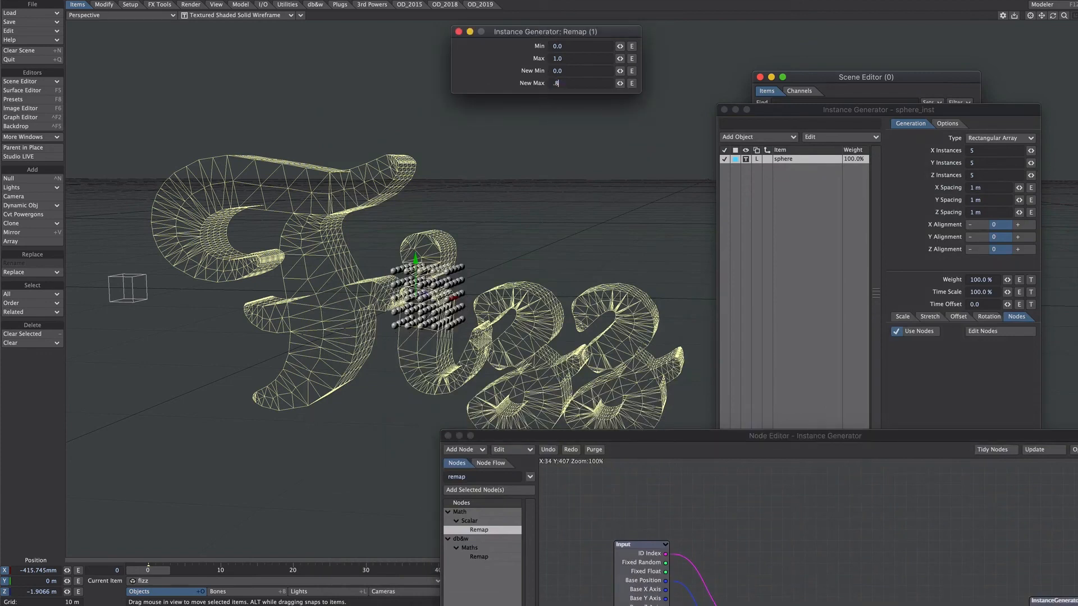
left_click(448, 436)
Set the rectangular array's X, Y and Z spacing to 600 mm.
left_click_drag(1019, 188, 989, 176)
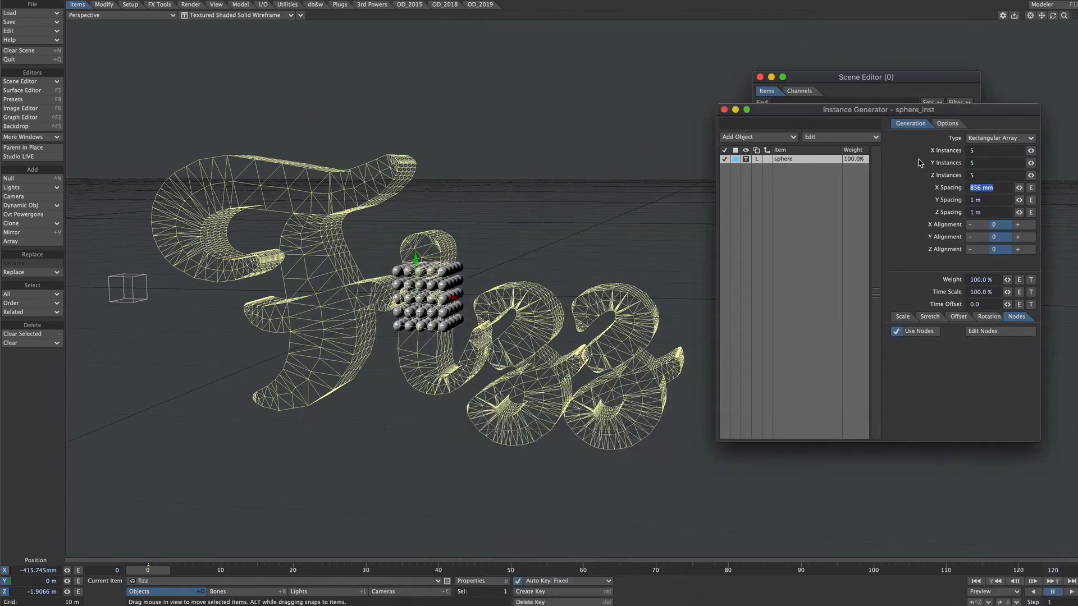
key("Tab")
type(".6")
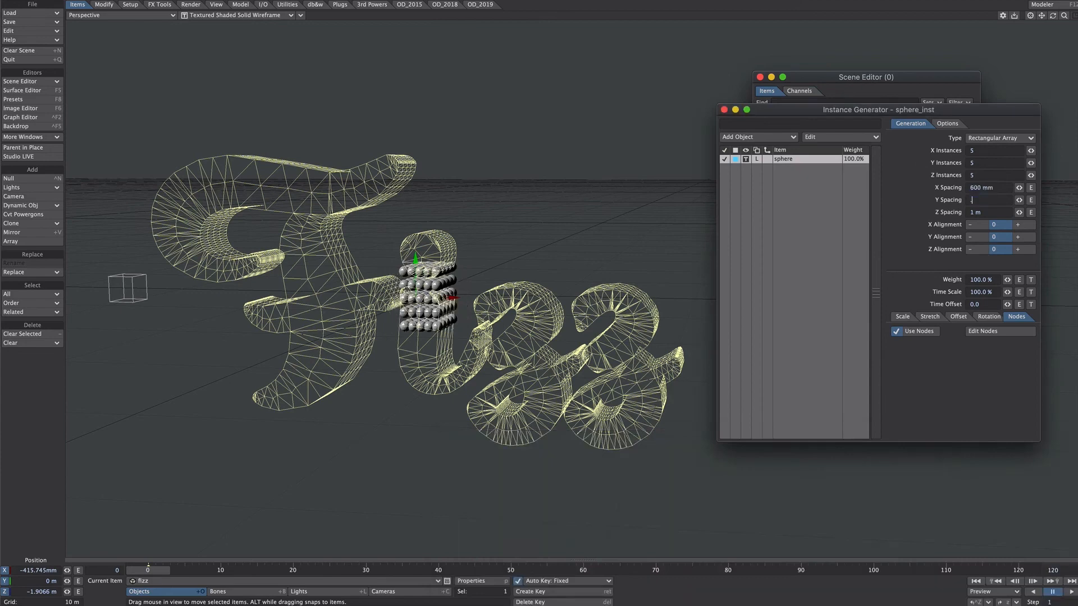
key("Tab")
type(".6")
key("Return")
Increase the array's X Instances to 73 so the spheres span the width of the fizz text.
left_click_drag(1031, 151, 1070, 150)
left_click_drag(832, 116, 949, 129)
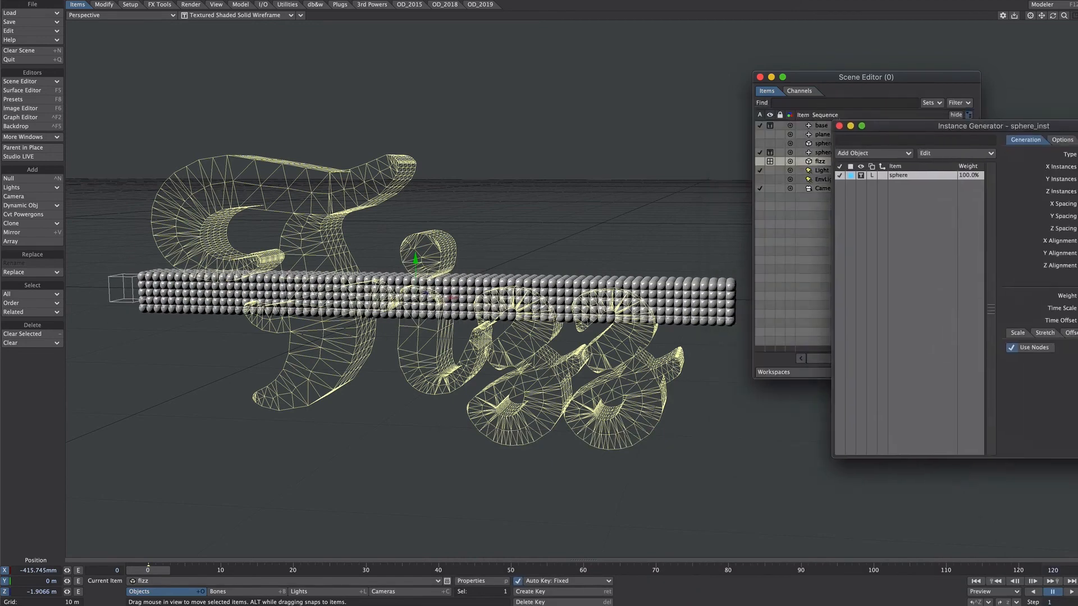
left_click_drag(1066, 127, 871, 119)
key("1")
left_click_drag(571, 190, 510, 190, "ctrl+alt")
left_click_drag(583, 216, 626, 229, "ctrl+alt")
left_click_drag(626, 229, 512, 210, "alt+shift")
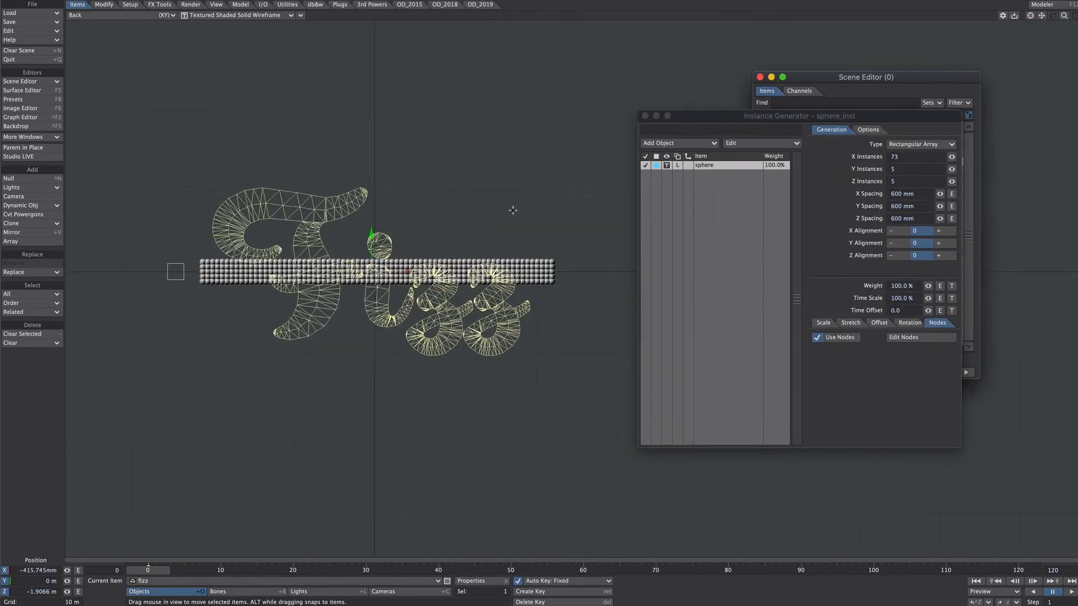
Set Y Instances to 37 and Z Instances to 3, and align the fizz object in depth at about Z -1.10 m.
left_click_drag(952, 169, 988, 170)
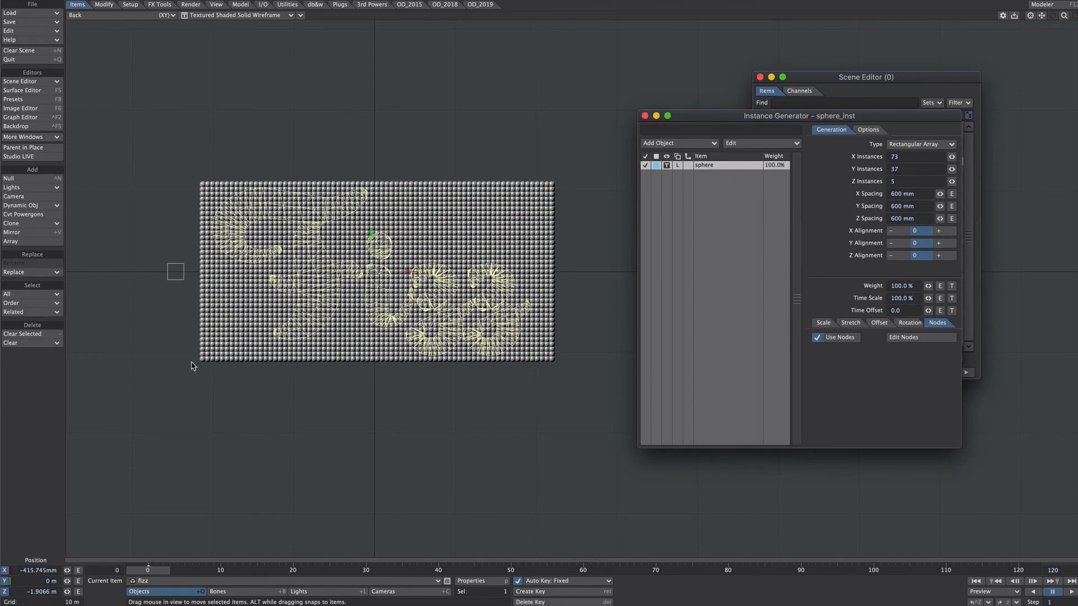
key("4")
left_click_drag(192, 366, 355, 274, "alt")
left_click_drag(543, 103, 551, 101)
left_click_drag(953, 182, 950, 181)
left_click_drag(538, 171, 354, 264, "alt")
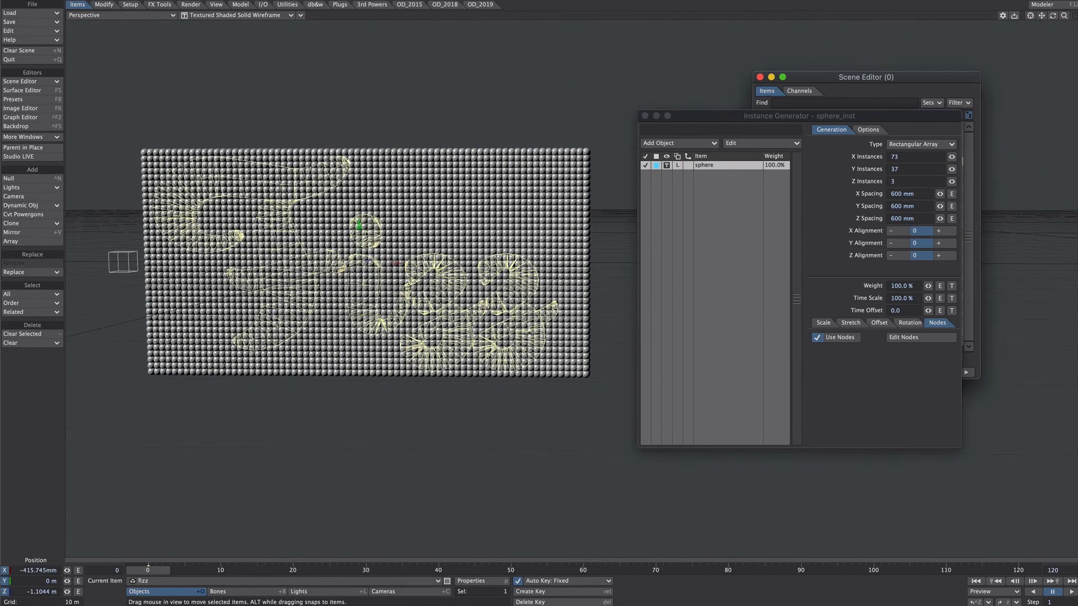
Add a Ray Cast Geometry node to the instance graph and connect the Input node's Base Position to its Ray Origin.
left_click(922, 337)
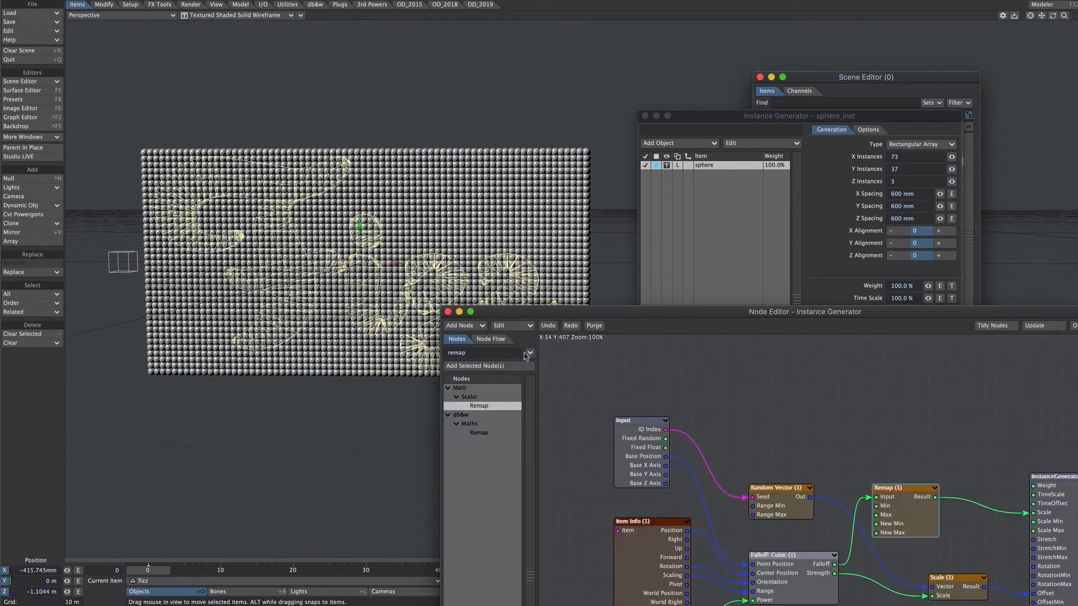
type("ray")
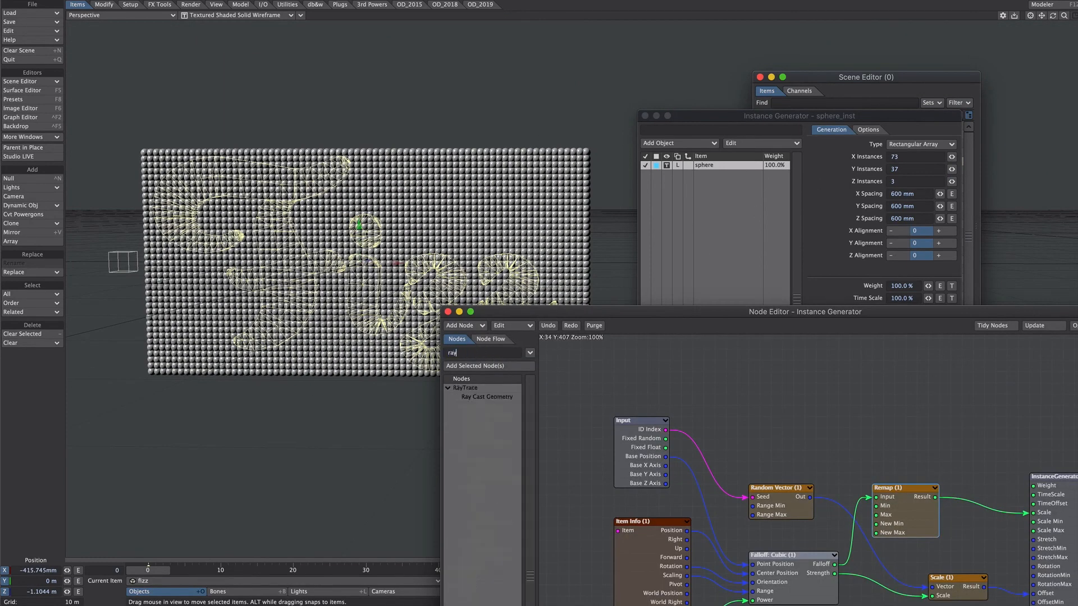
double_click(495, 395)
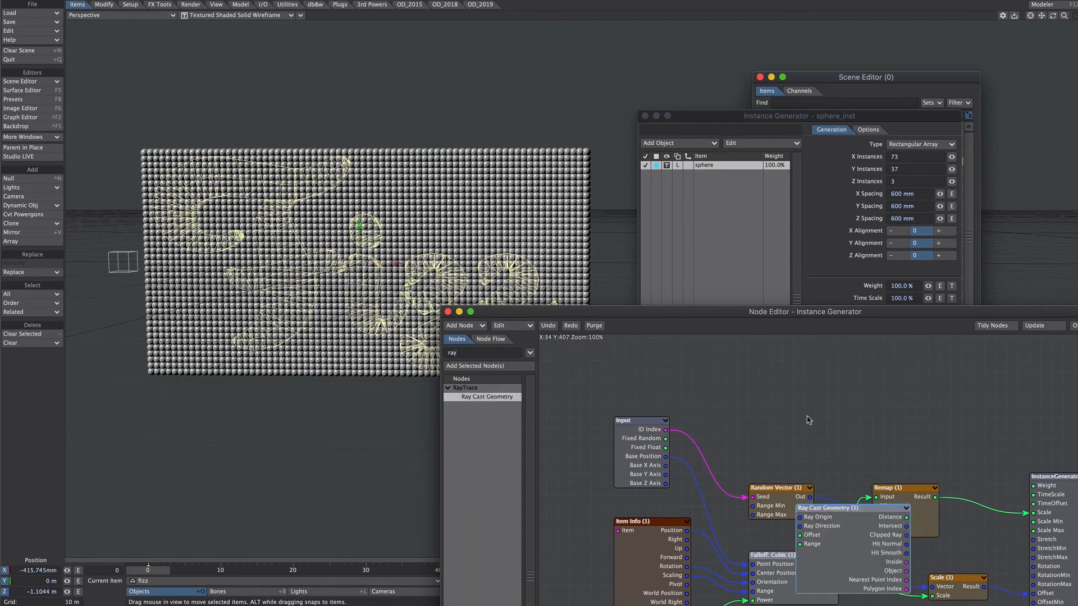
left_click_drag(849, 527, 818, 381)
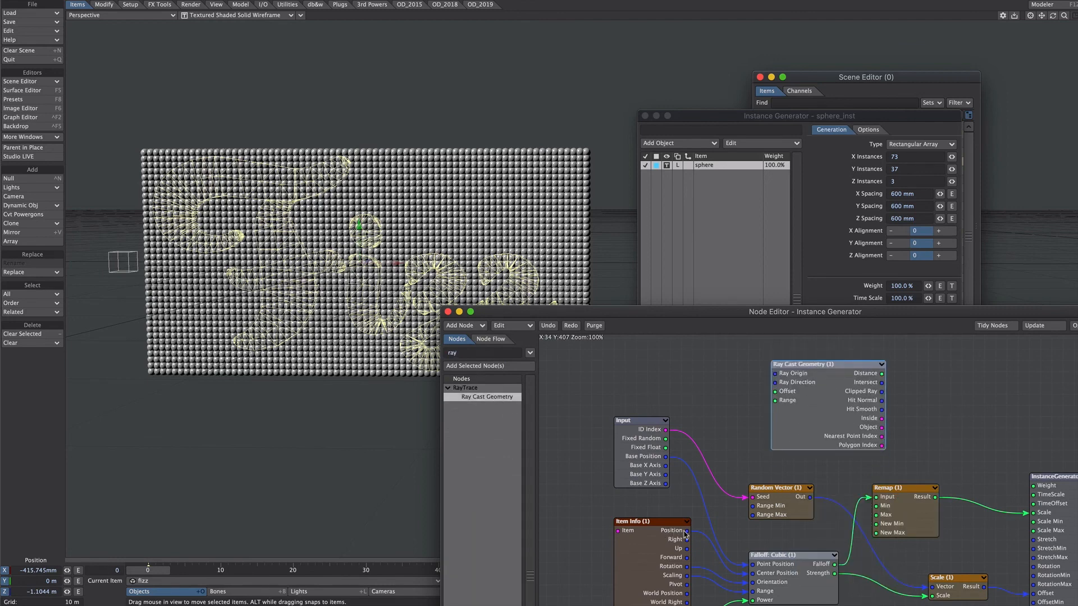
left_click_drag(666, 457, 747, 373)
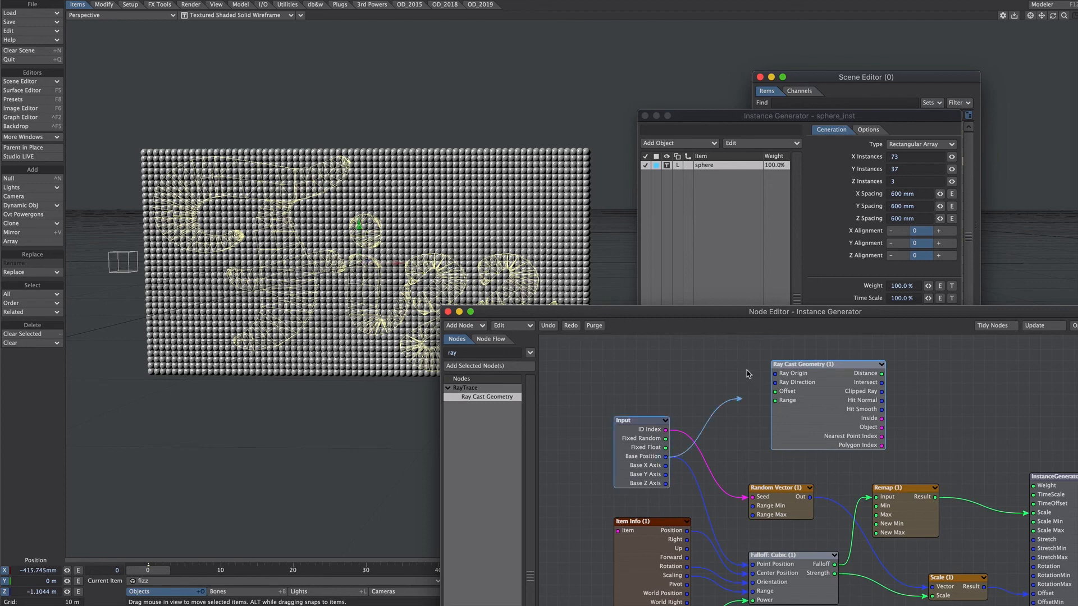
Activate fizz as the ray cast object and connect Ray Cast Geometry's Inside output to the InstanceGenerator's Weight.
double_click(808, 383)
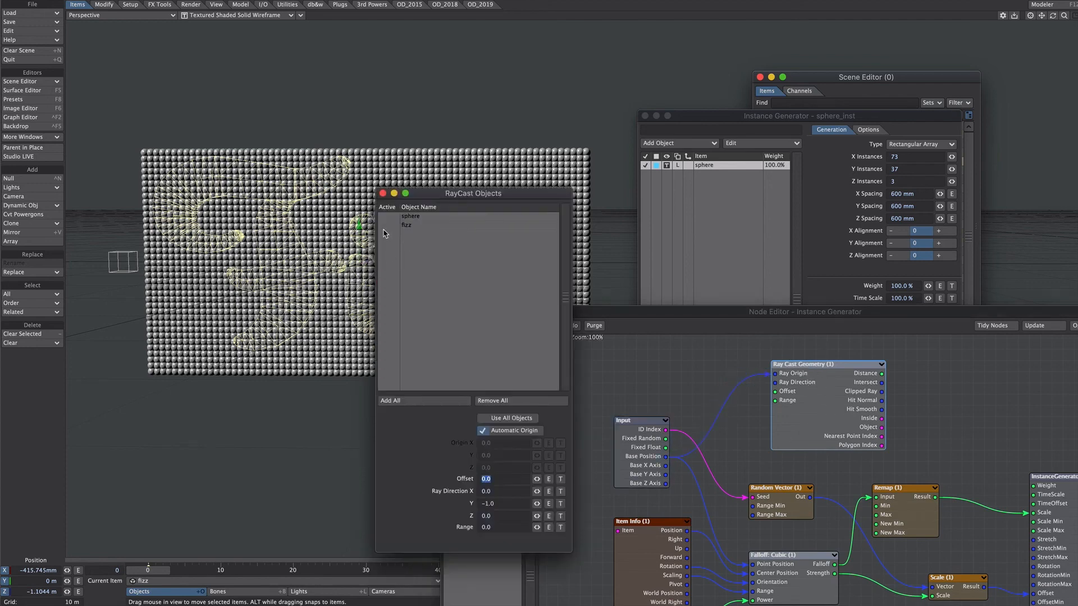
left_click(383, 194)
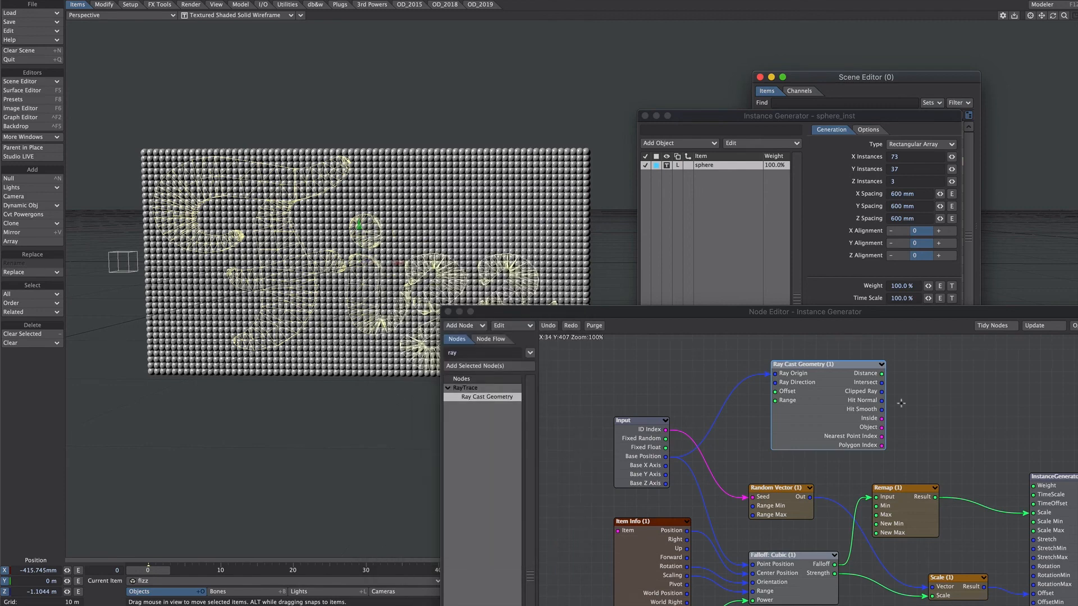
left_click_drag(882, 419, 1034, 486)
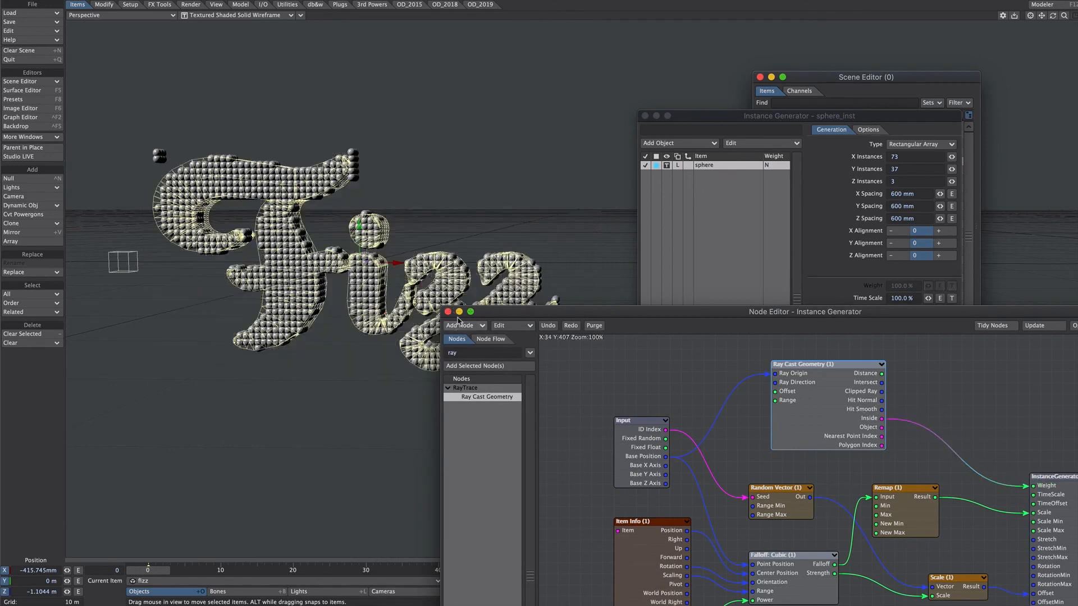
left_click(449, 312)
Nudge the fizz object sideways to about X -314 mm to clean up the stray sphere instances.
scroll(375, 289, "up", 2)
left_click_drag(375, 287, 538, 286, "alt")
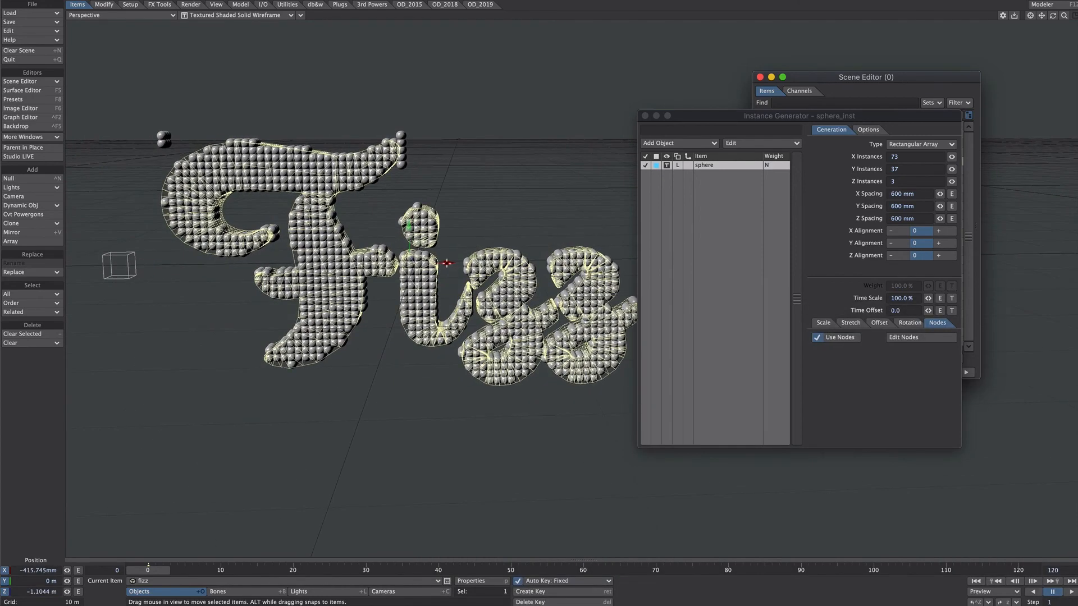
left_click_drag(447, 263, 449, 262)
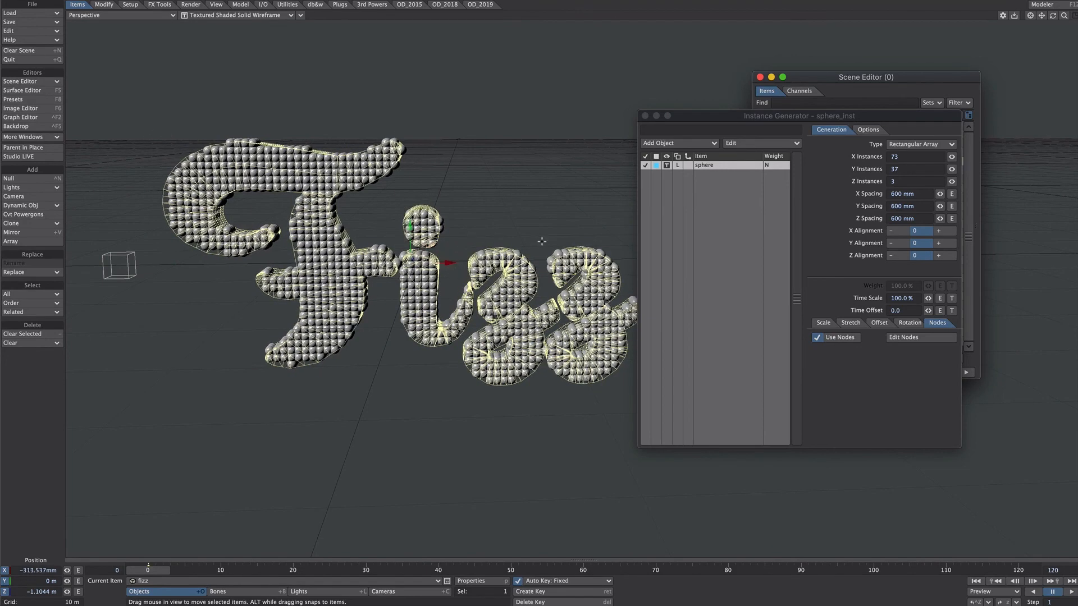
left_click_drag(542, 242, 522, 259, "alt")
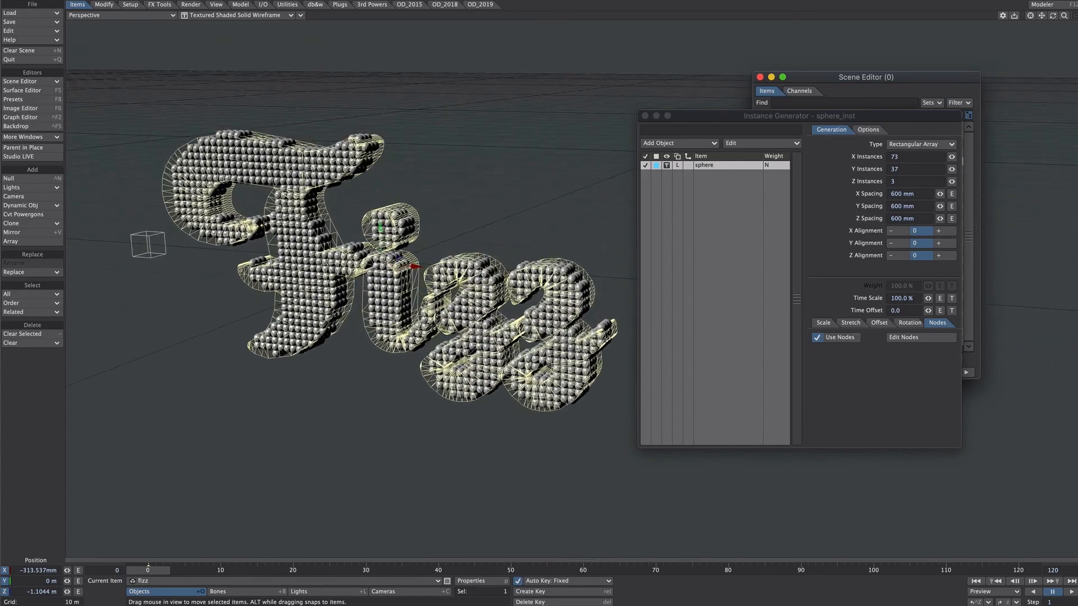
Close the instance settings and change the fizz object's display mode to Bounding Box.
left_click(645, 116)
left_click(774, 163)
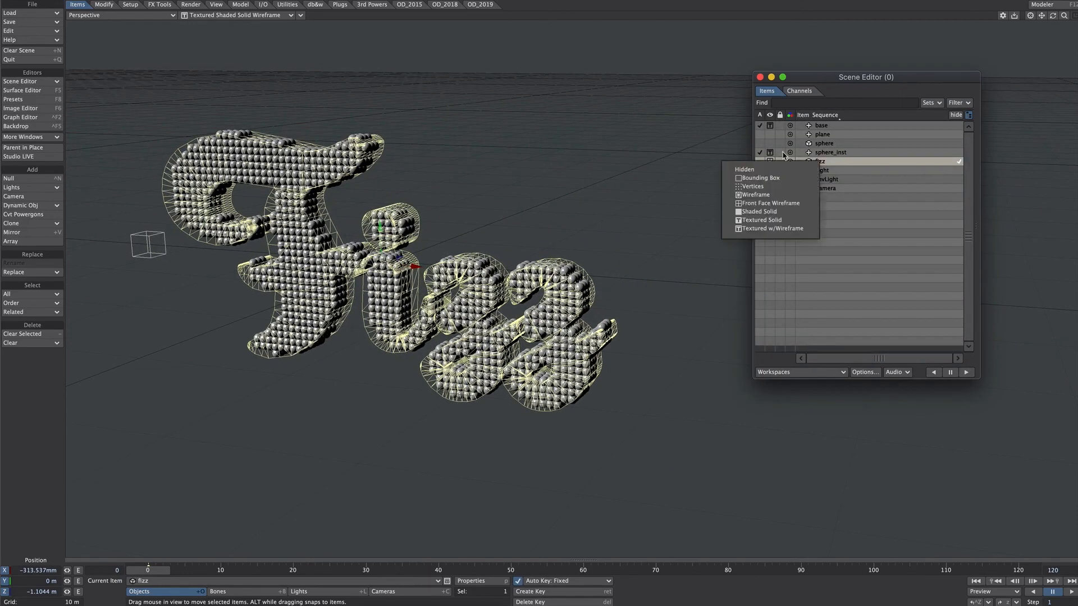
left_click(761, 178)
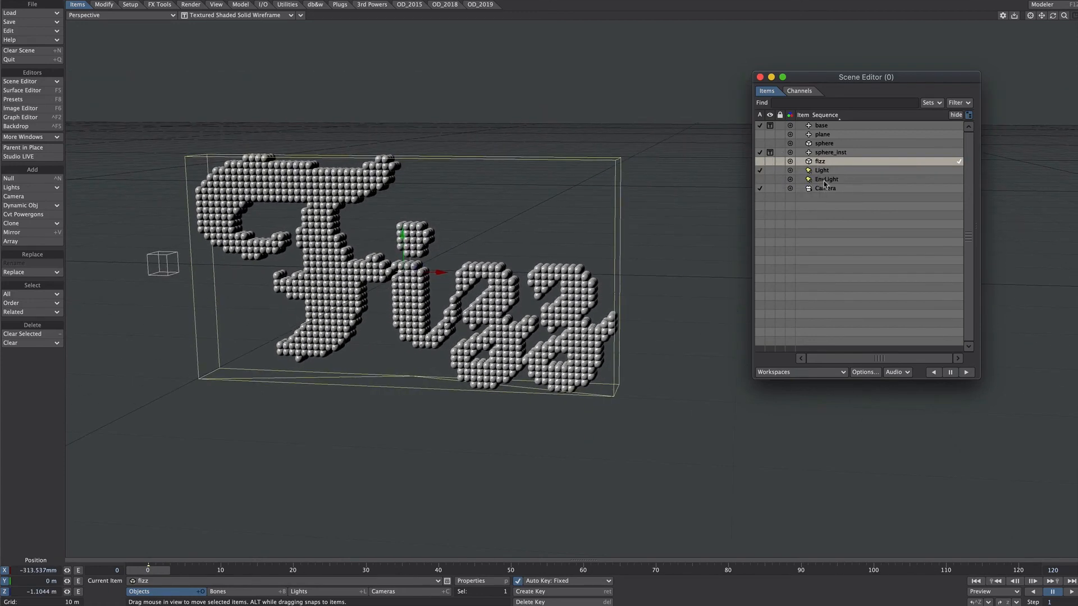
Select the base null and move it from beside the sphere text to above its middle.
left_click(822, 128)
left_click_drag(163, 265, 446, 270)
left_click_drag(486, 253, 422, 22)
key("1")
left_click_drag(471, 286, 464, 345)
Stretch the base null to about 43.1 on X and 19.7 on Y so it spans the sphere text.
key("h")
left_click_drag(498, 109, 735, 109)
scroll(734, 109, "down", 5)
left_click_drag(511, 150, 511, 40)
scroll(597, 220, "up", 2)
left_click_drag(596, 221, 556, 260, "alt")
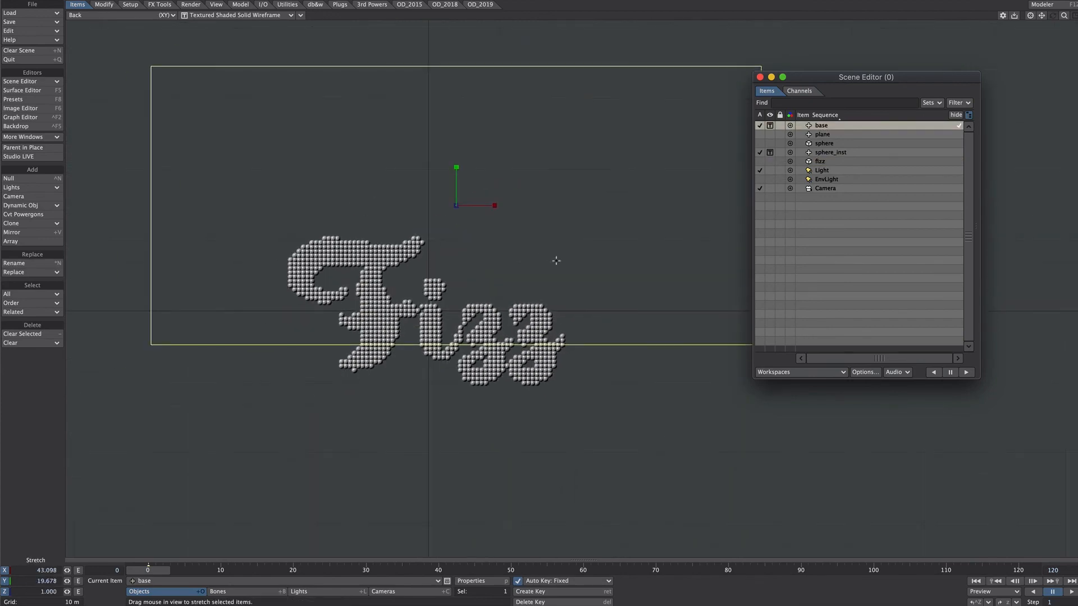
Tilt the base null and raise it above the sphere text to about Y 31.24 m.
key("y")
left_click_drag(457, 178, 462, 63)
key("t")
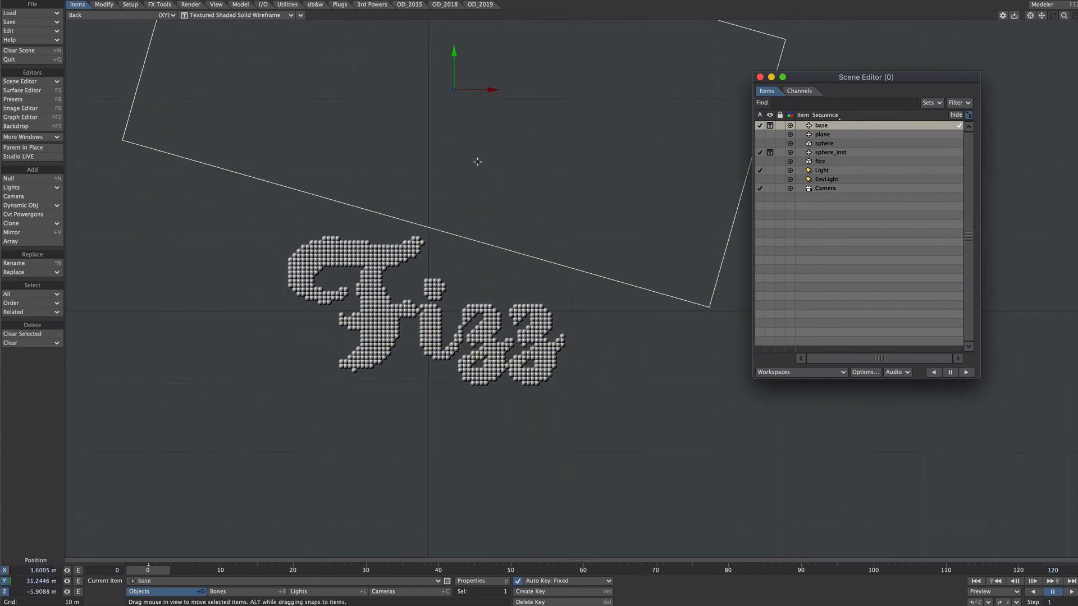
Stretch the base null in depth to about 10.65 on Z.
key("2")
left_click_drag(455, 324, 454, 240)
key("h")
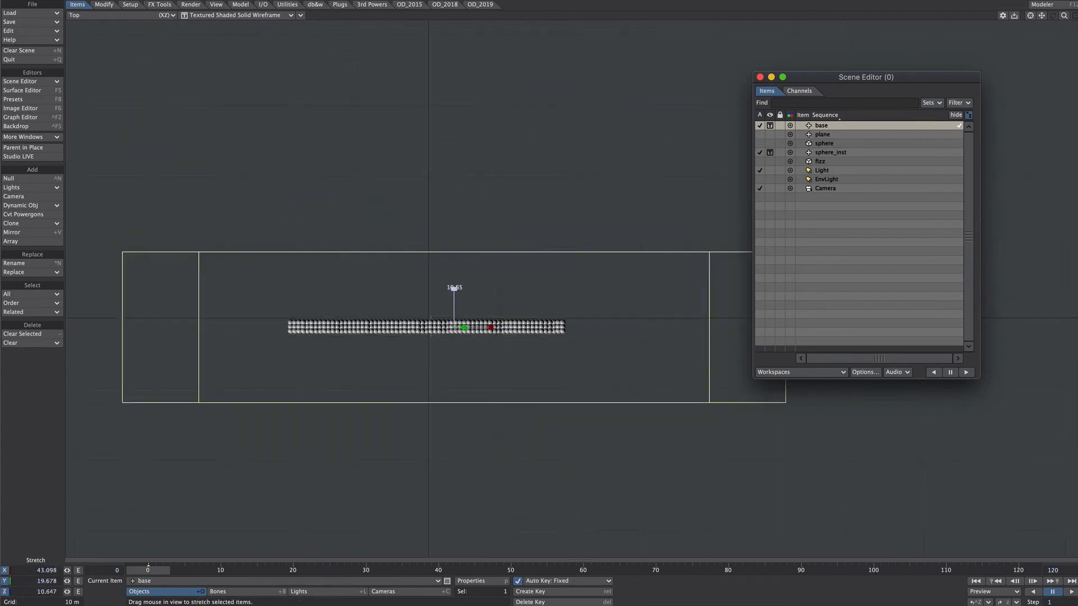
Move and rotate the base null over the sphere text in the perspective view to test the falloff scatter.
key("4")
key("t")
left_click_drag(457, 65, 447, 39)
key("y")
key("t")
key("y")
key("t")
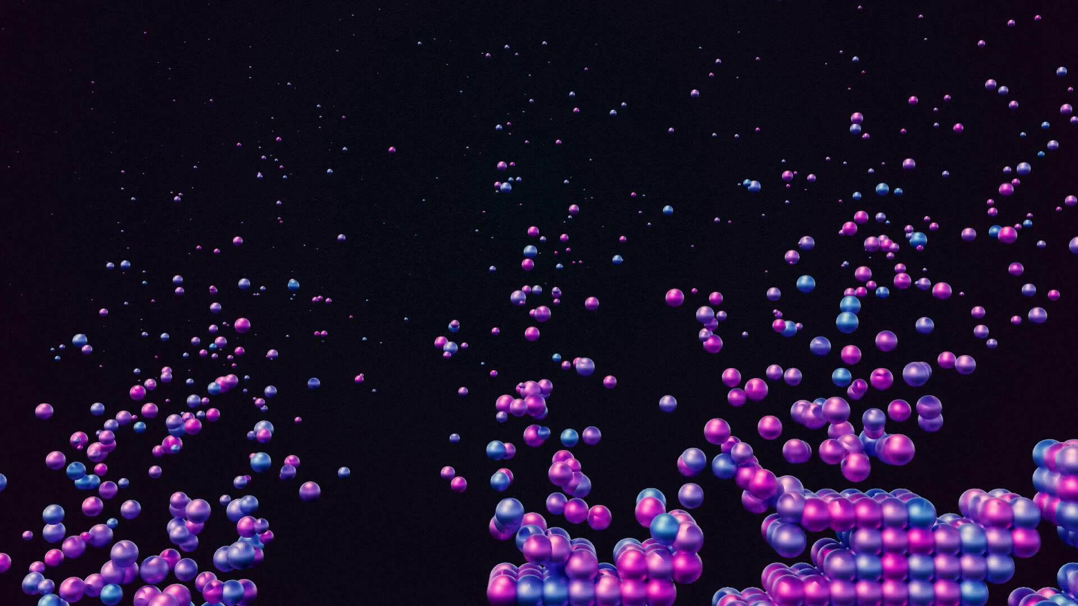